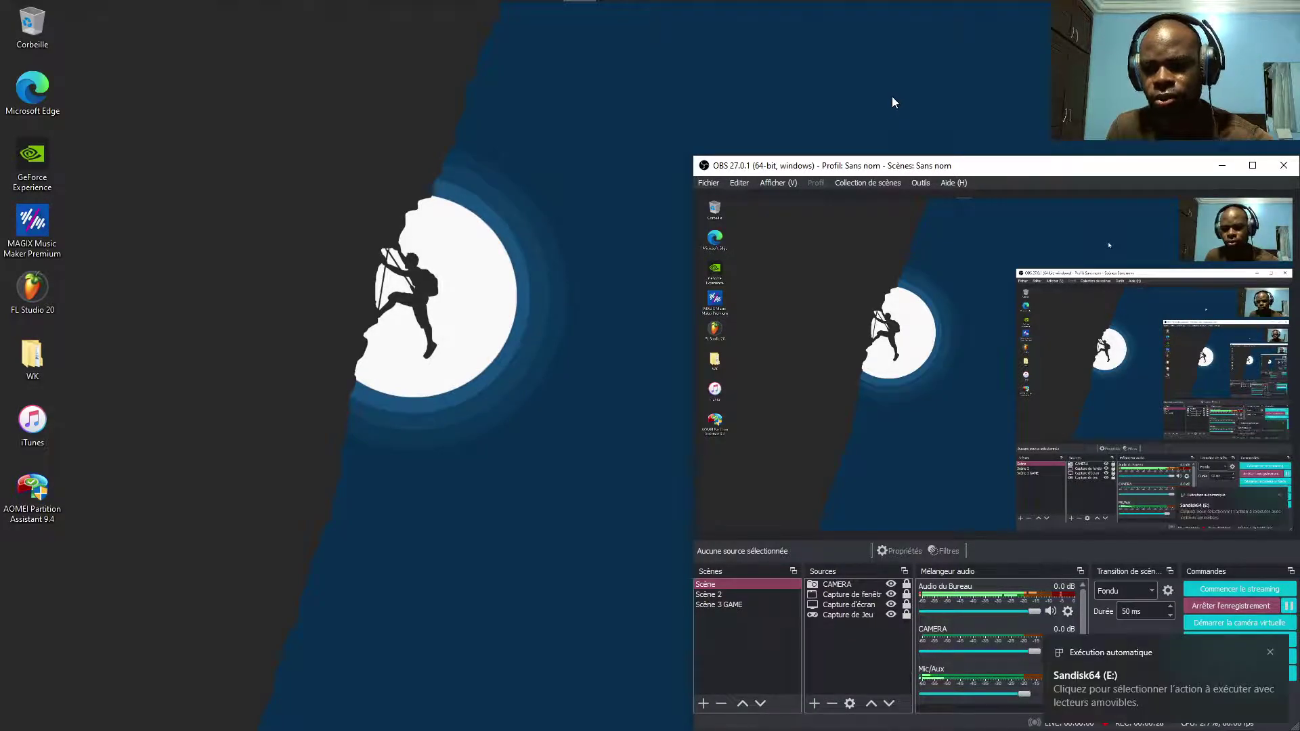
Minimize the recording window, show Ce PC in File Explorer and refresh its contents.
click(1223, 166)
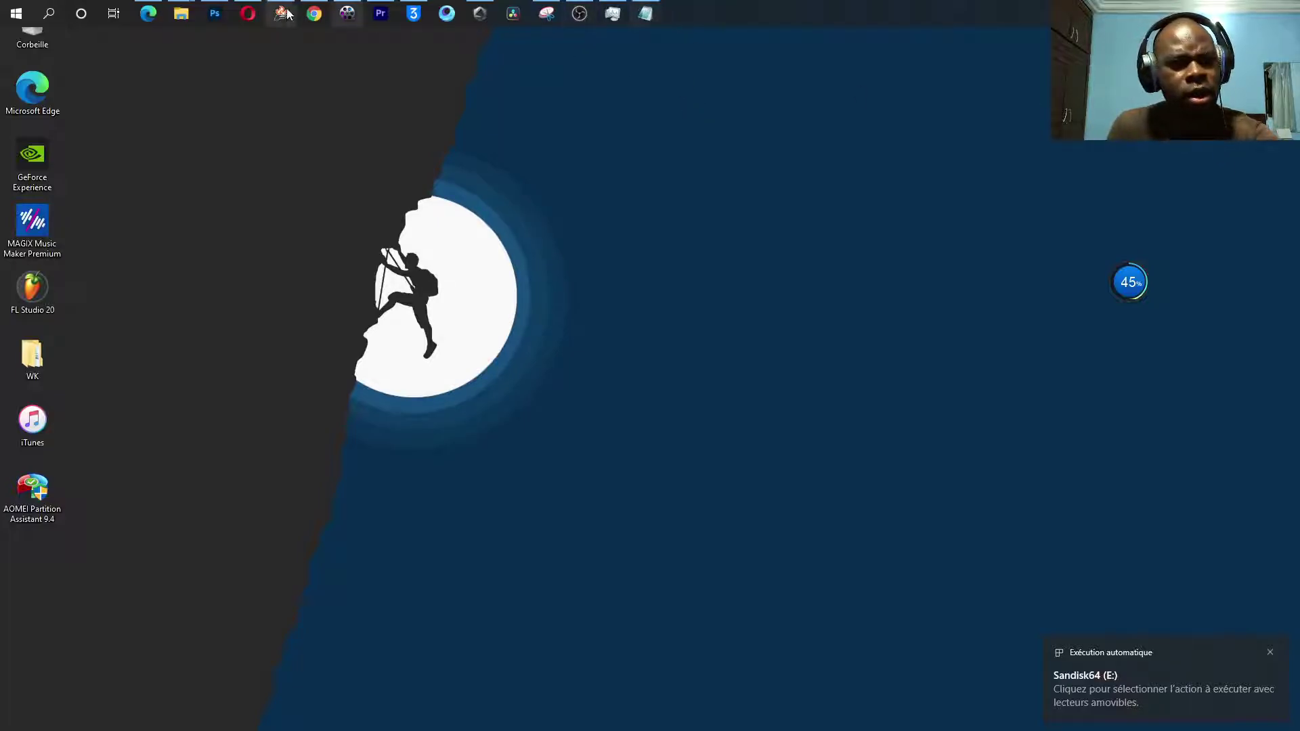
click(180, 14)
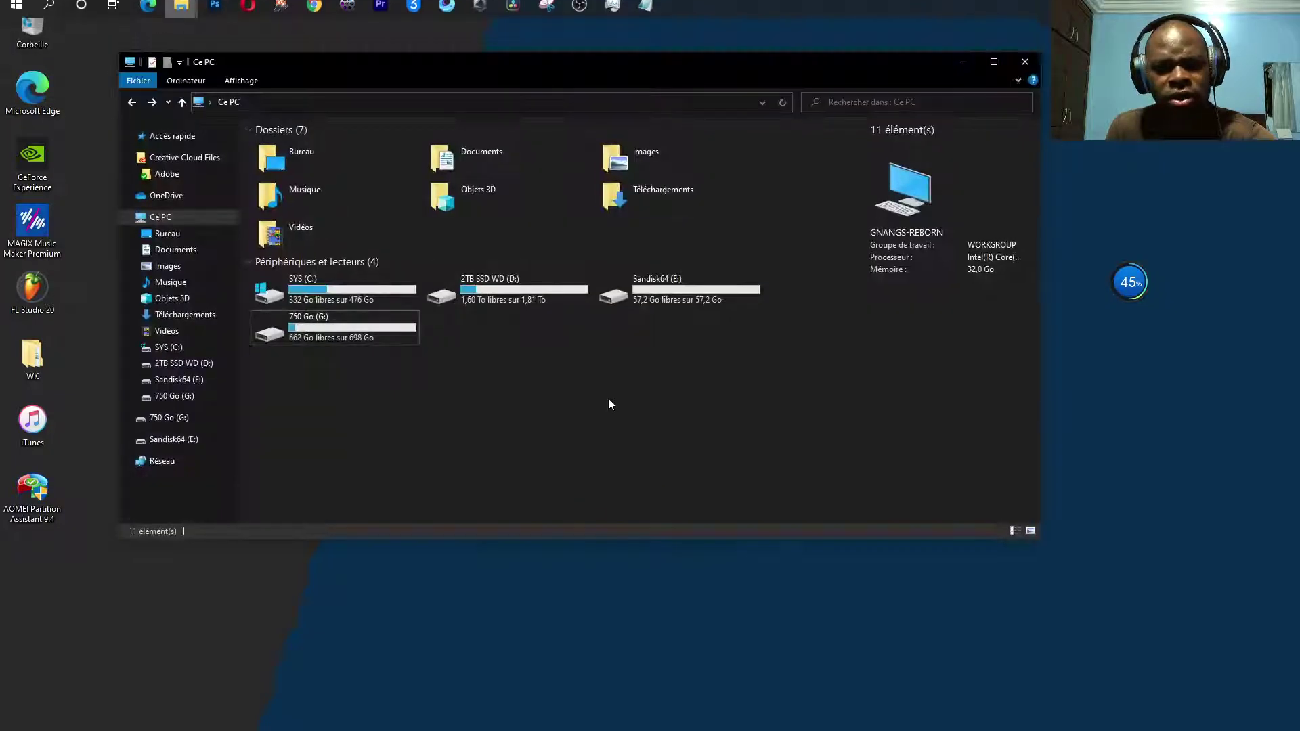
right_click(543, 407)
click(592, 461)
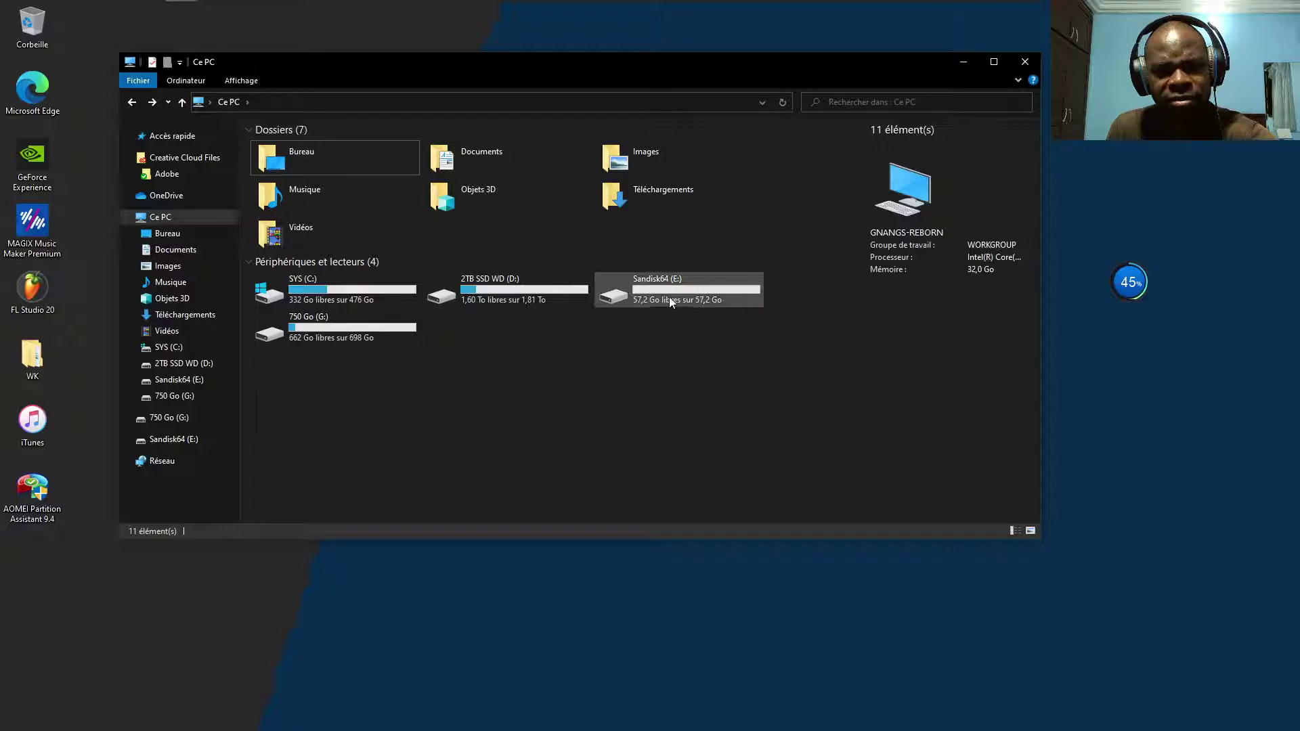
Inspect the allocation unit sizes offered for formatting the Sandisk64 (E:) drive, and leave the format settings without formatting.
click(641, 305)
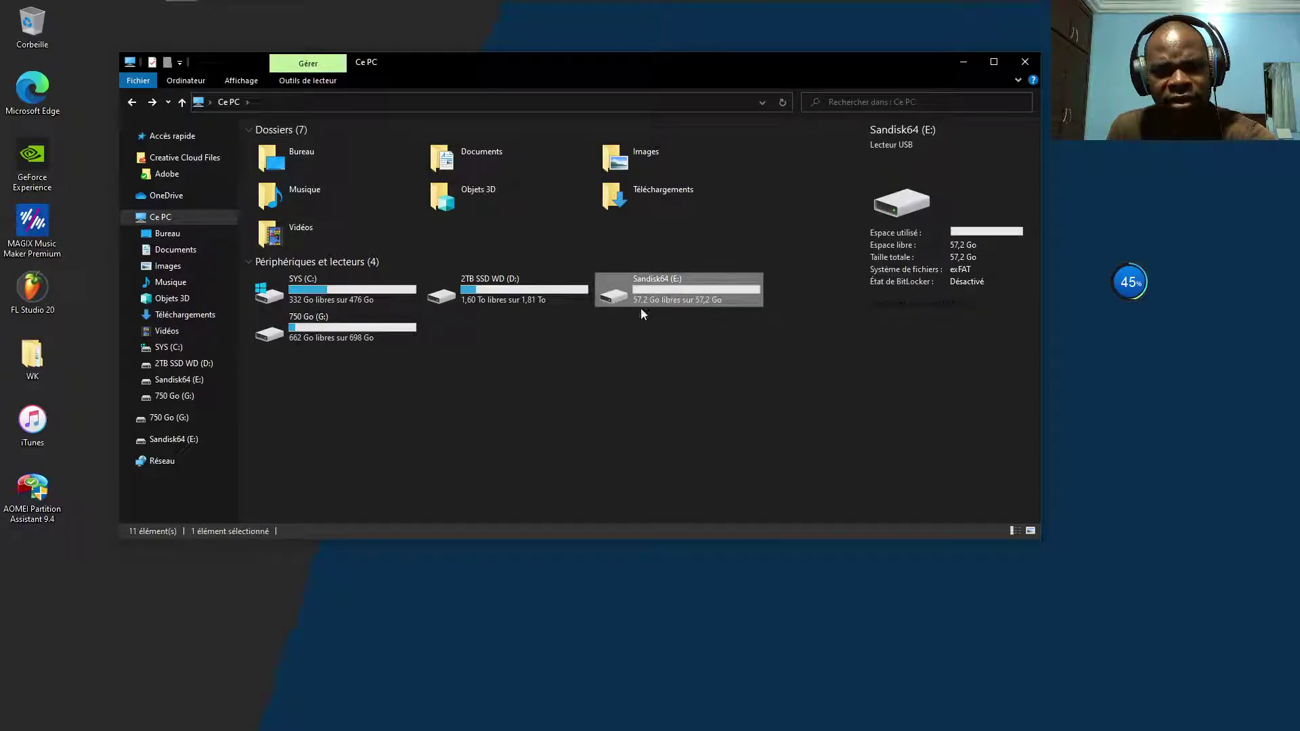
right_click(703, 292)
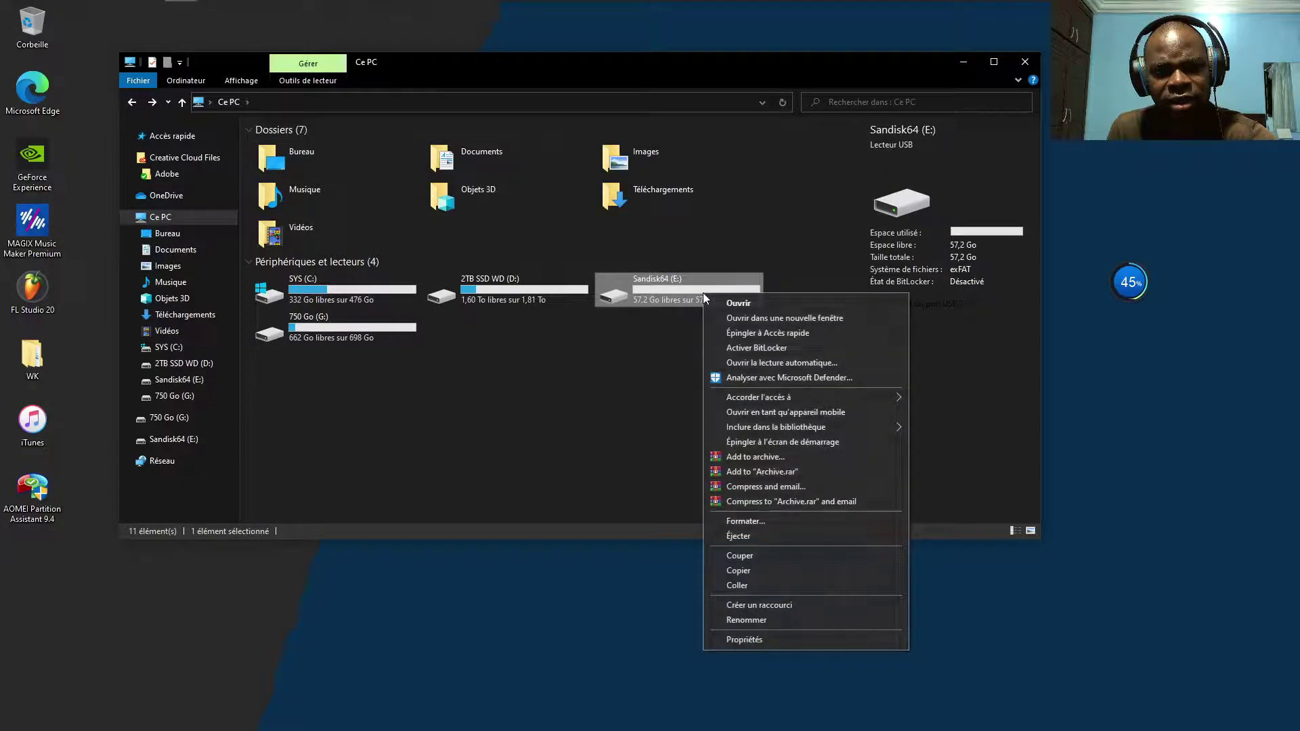
click(765, 521)
drag(241, 207, 967, 334)
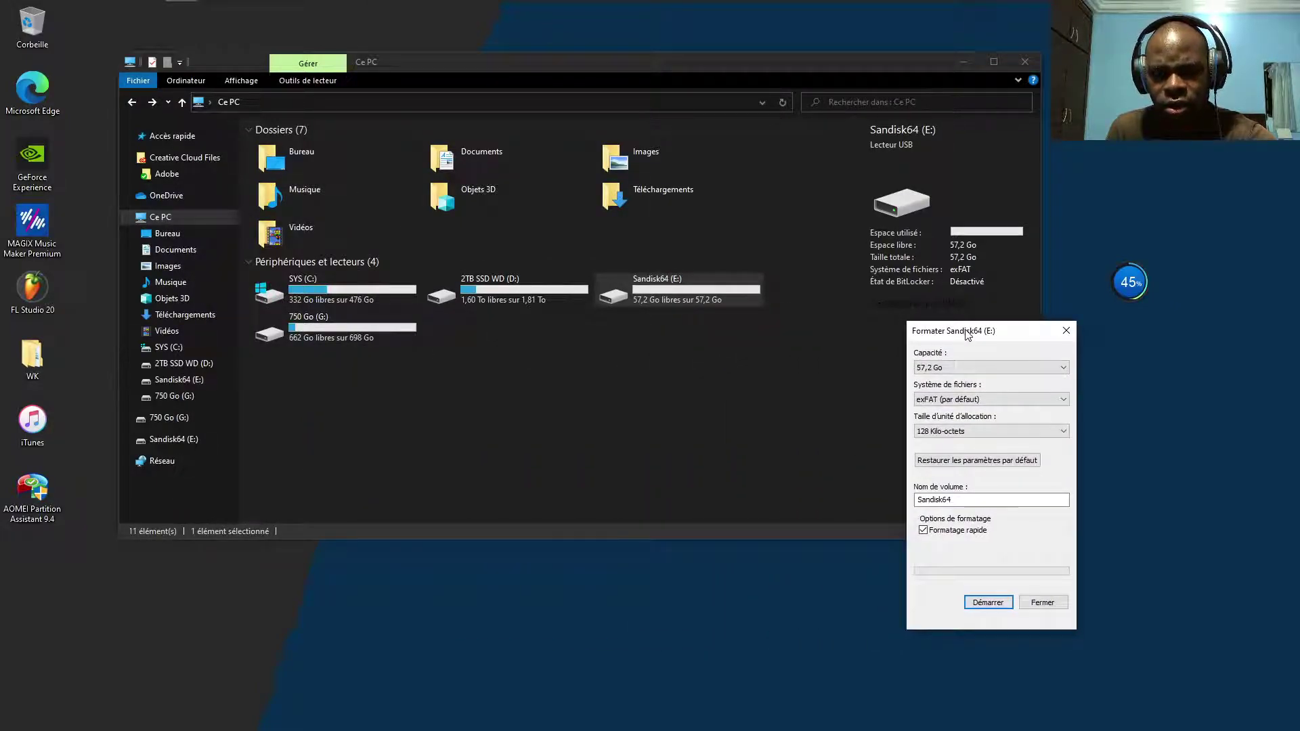
click(962, 436)
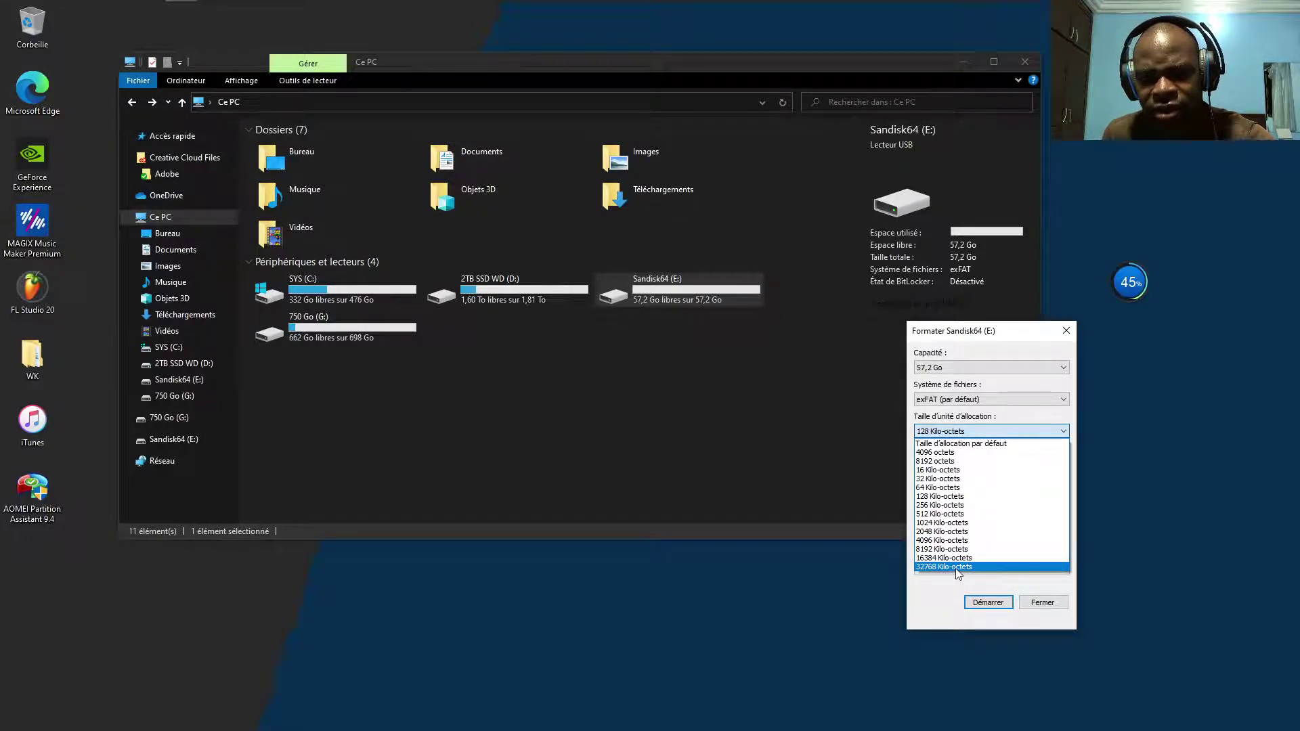
click(807, 440)
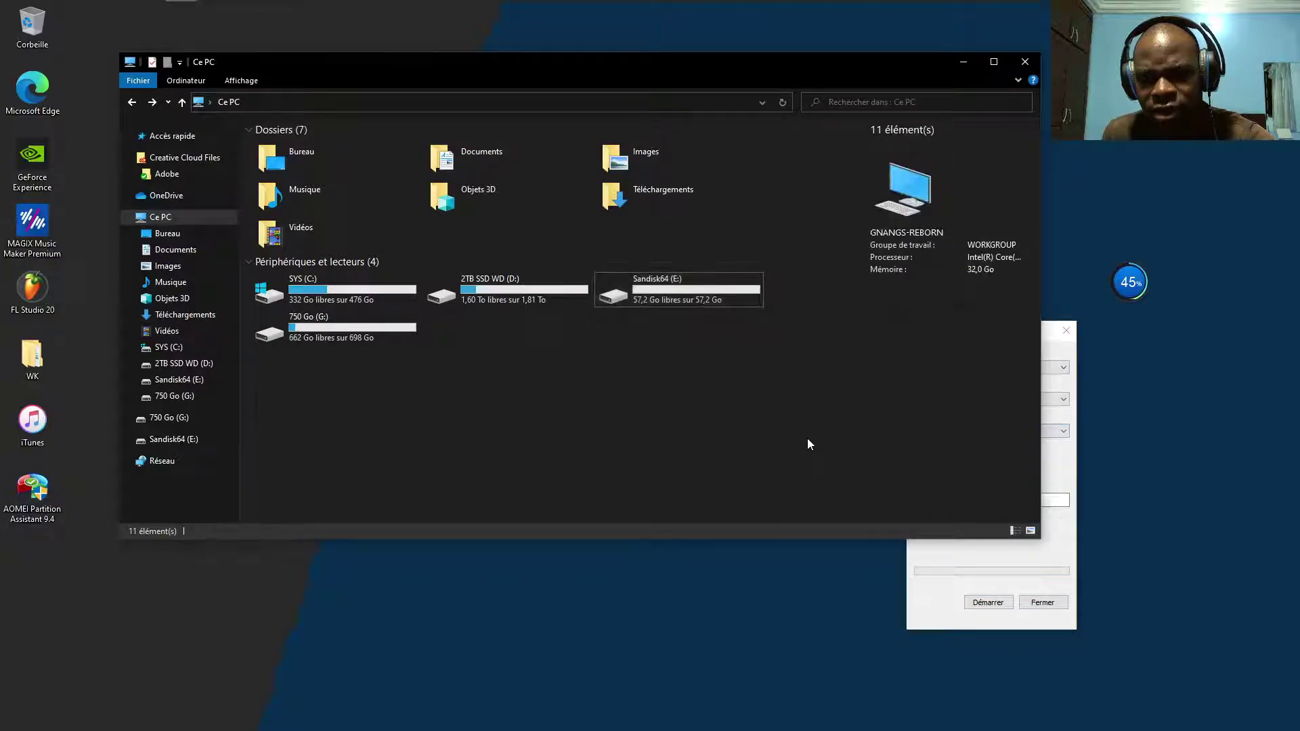
click(935, 593)
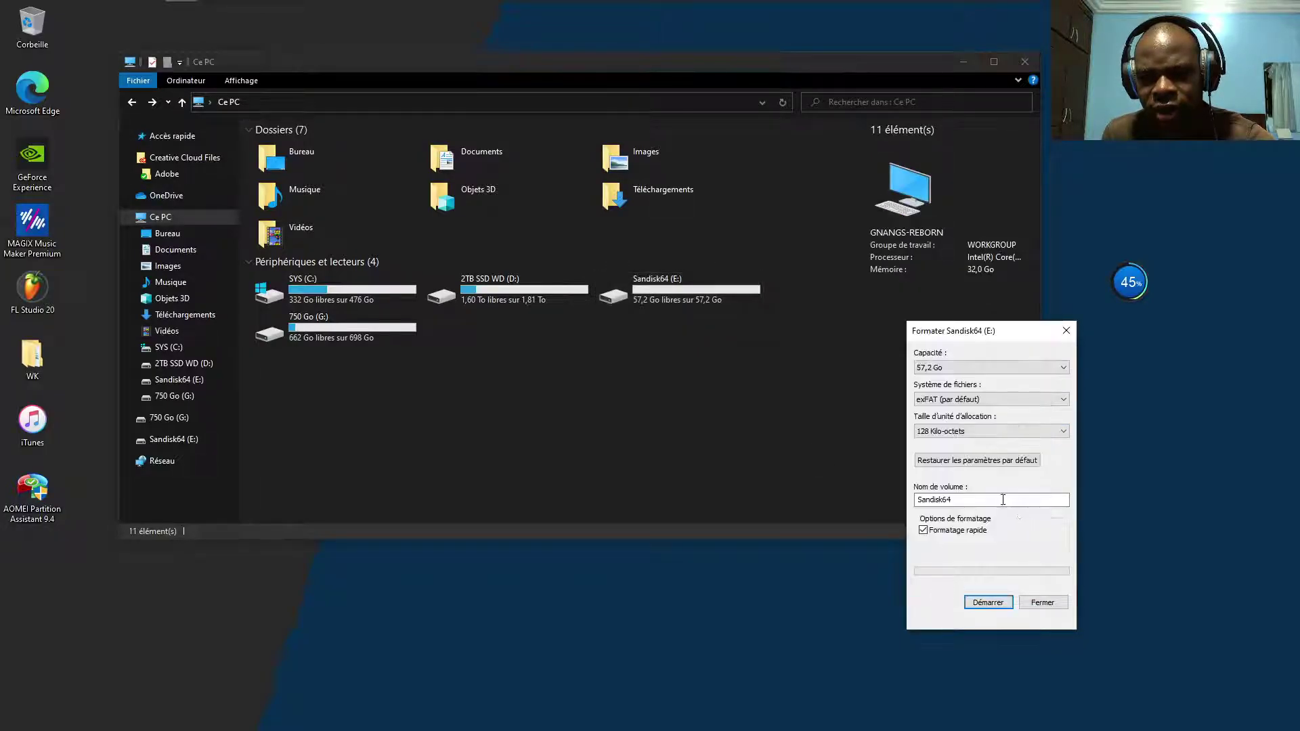
click(1066, 331)
Launch CrystalDiskMark 7 (64bit) and place its window clear of the drive list.
click(16, 13)
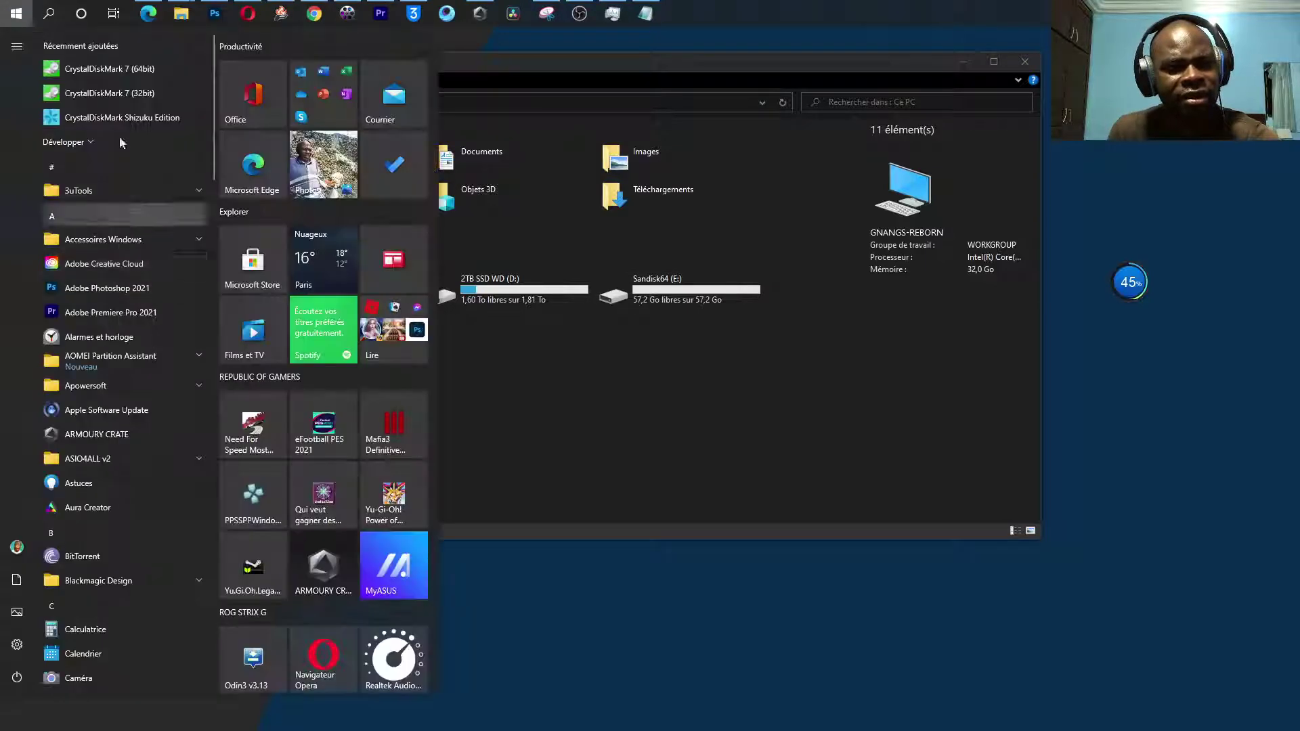
click(153, 71)
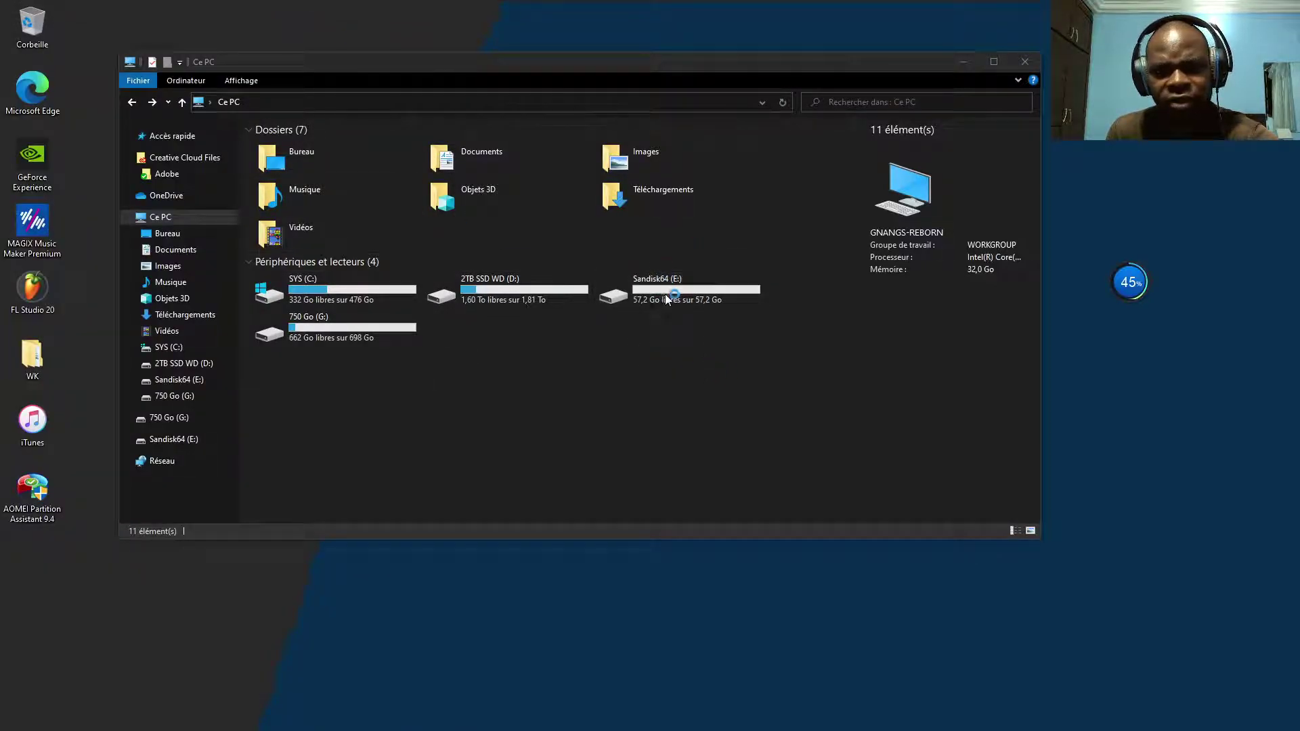
drag(673, 264, 993, 377)
Run all benchmark tests on drive E: with a 128MiB test size.
click(940, 406)
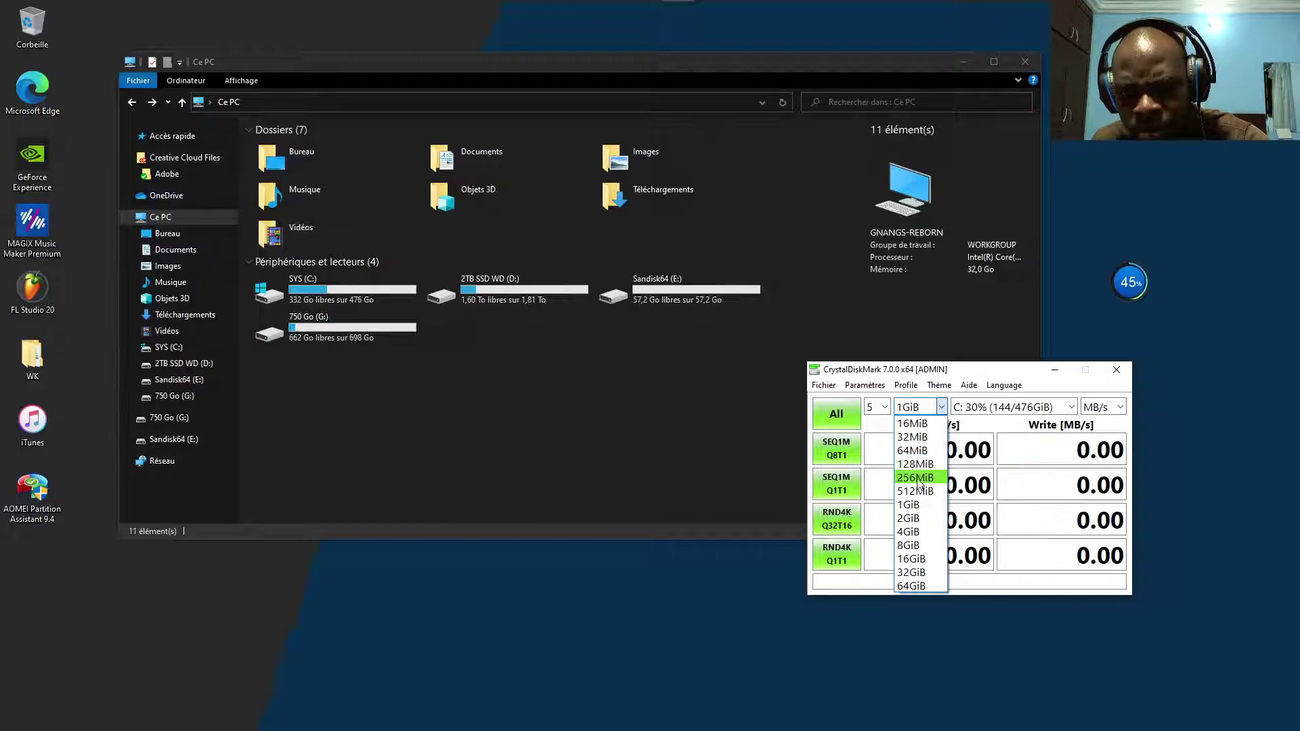
click(918, 464)
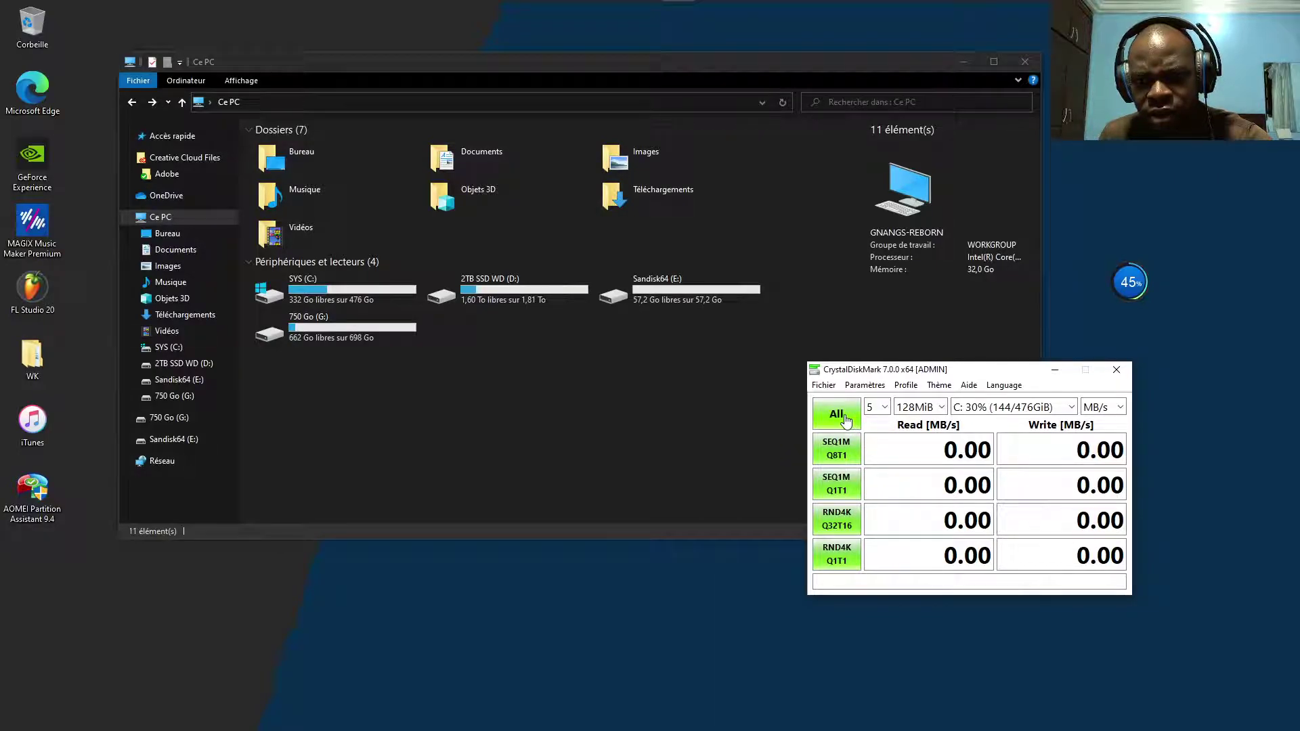
click(1013, 408)
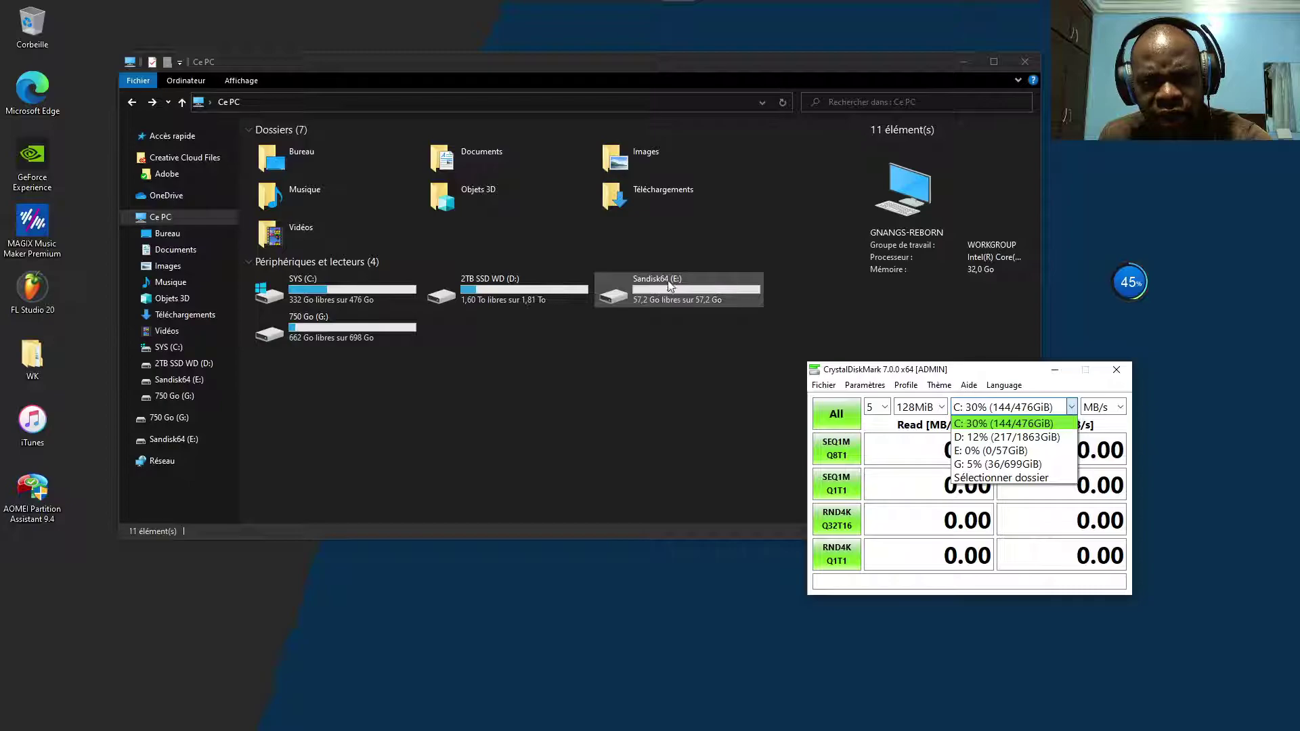
click(1023, 451)
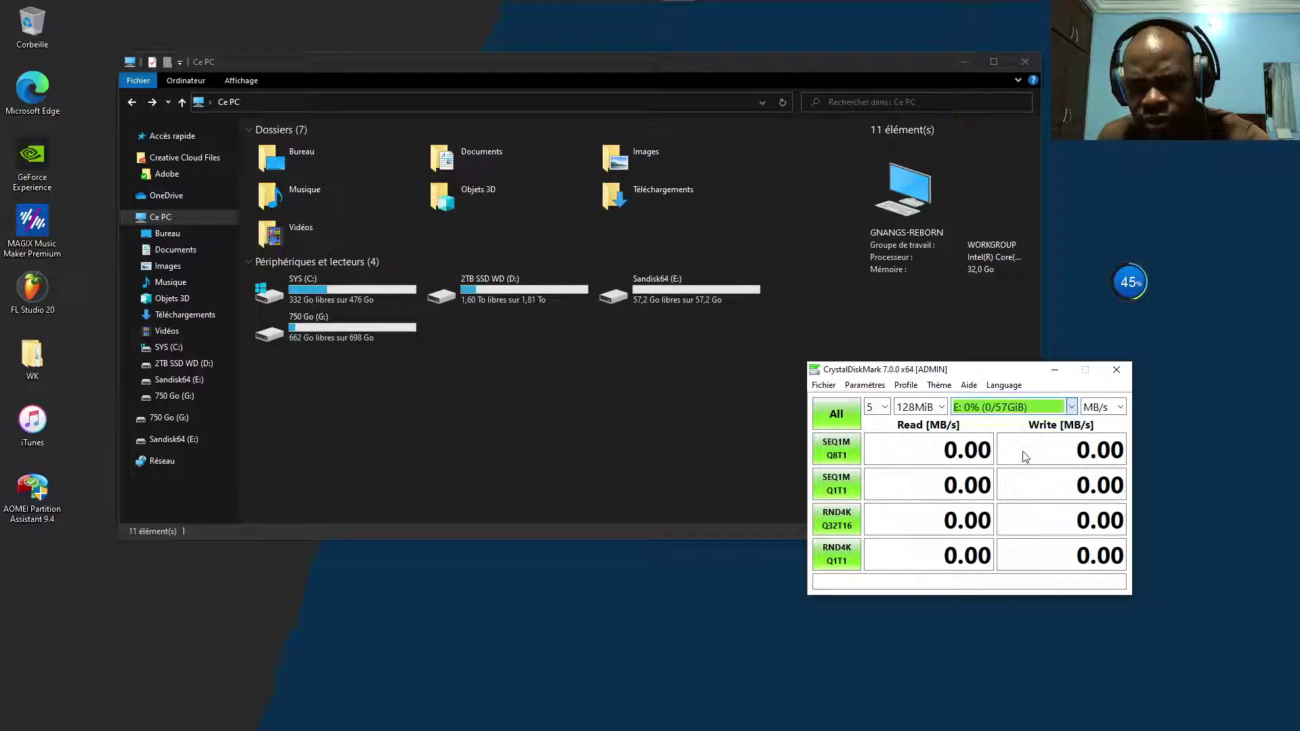
click(837, 414)
drag(982, 375, 1009, 416)
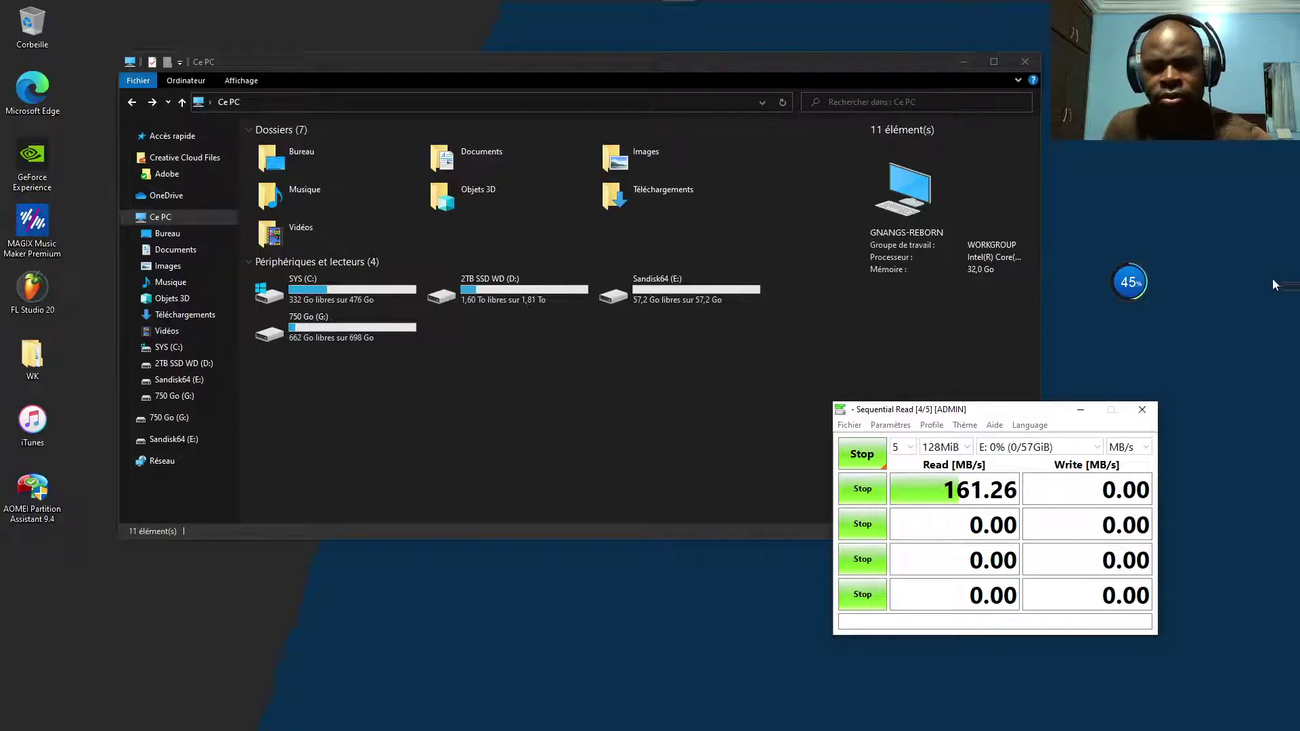
Check the recording in OBS, review the drive's sequential read and write speeds, and close CrystalDiskMark.
click(582, 14)
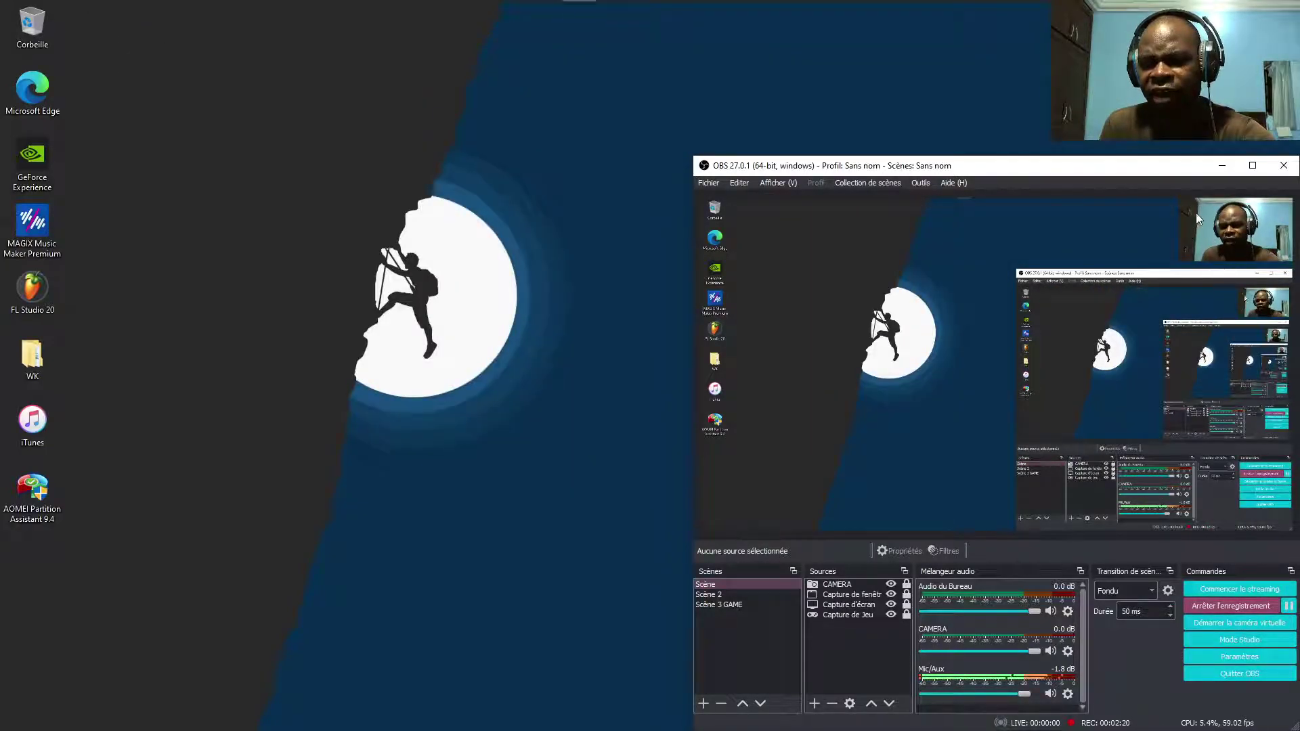
click(1222, 166)
drag(1031, 414, 926, 396)
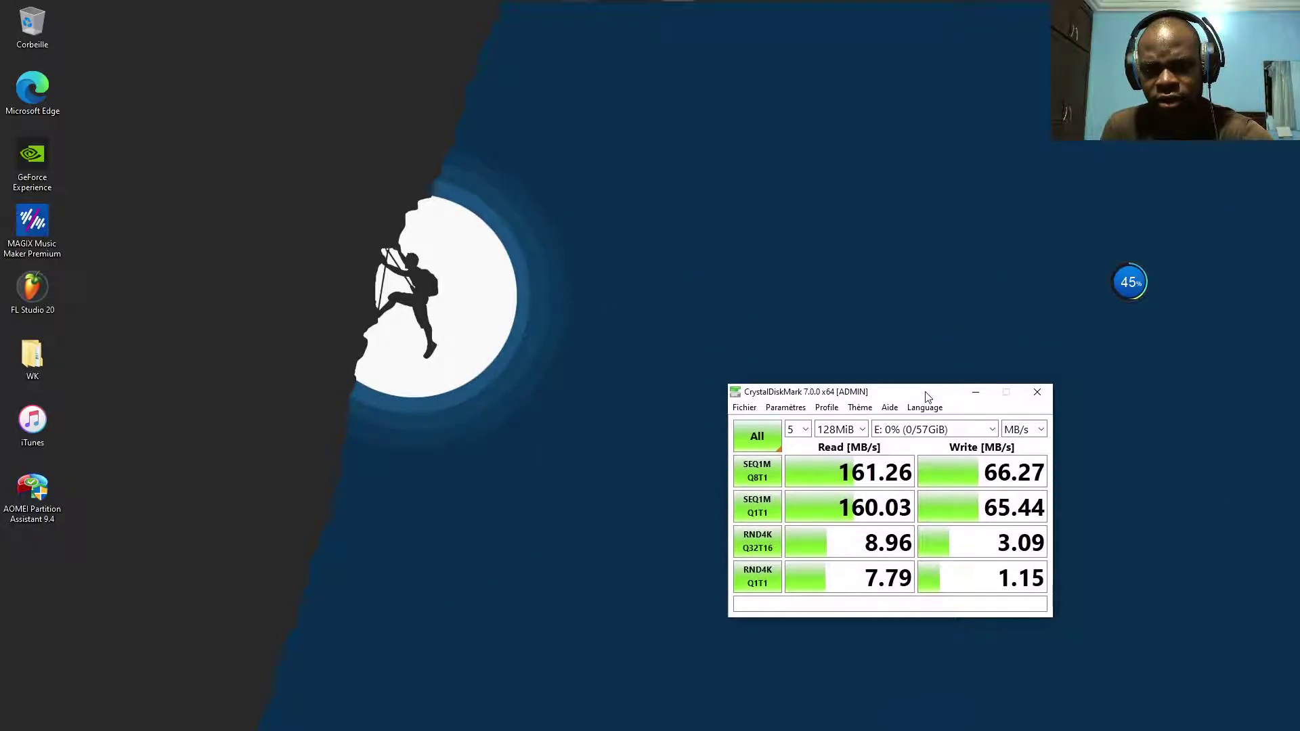
mouse_move(881, 477)
mouse_move(1024, 477)
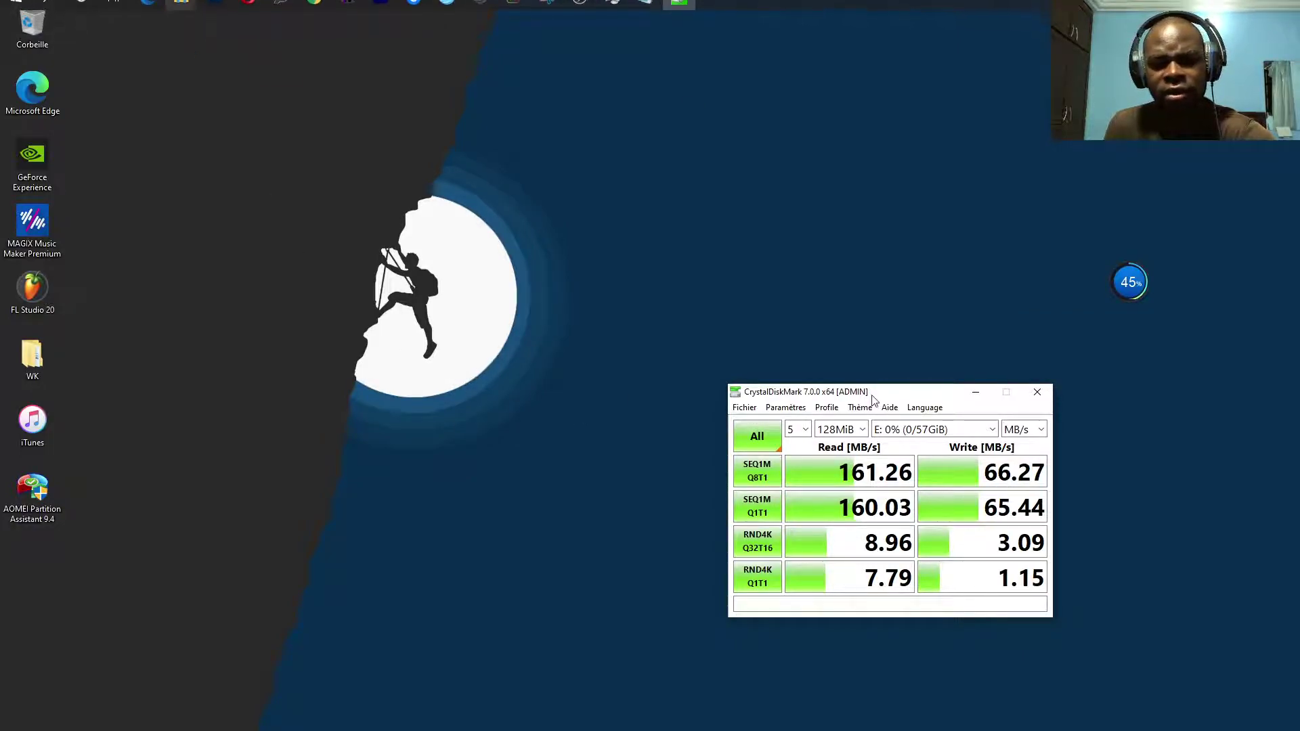
click(1036, 391)
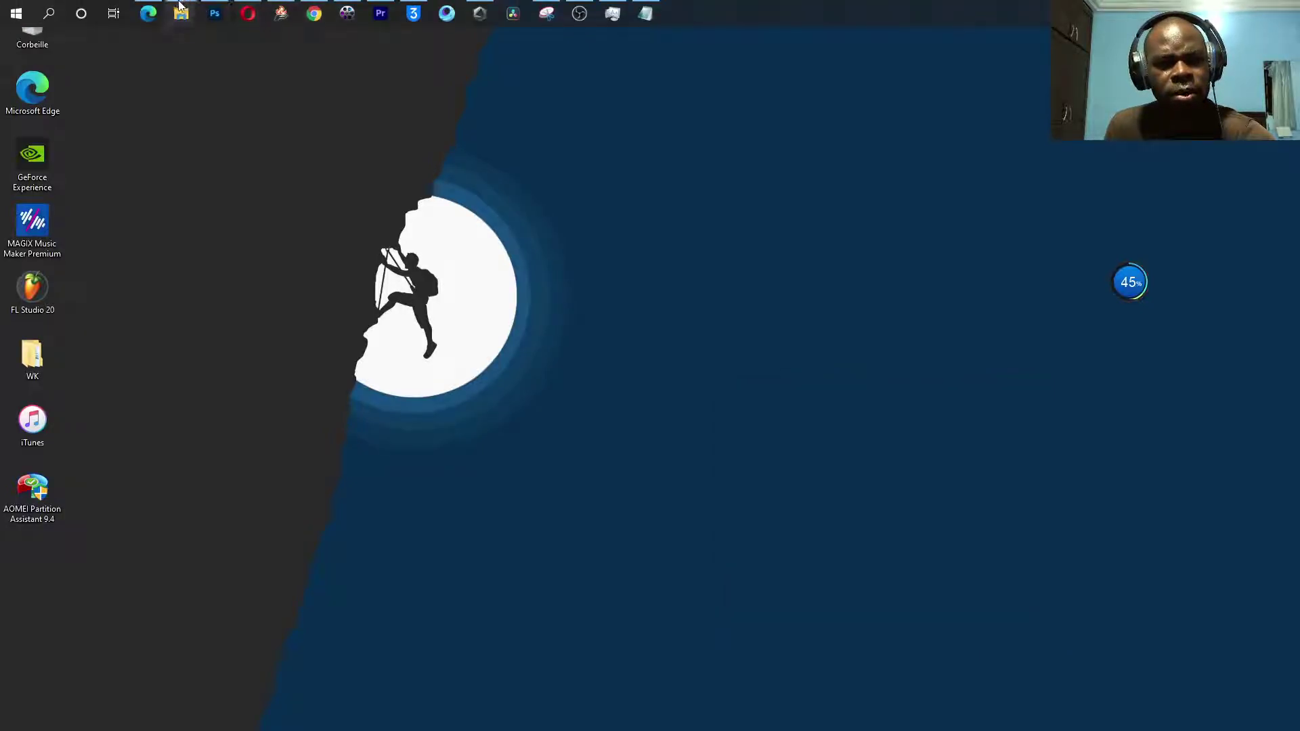
In the format settings of the Sandisk64 (E:) drive, keep exFAT and set the allocation unit size to 32768 Kilo-octets.
click(181, 13)
click(269, 74)
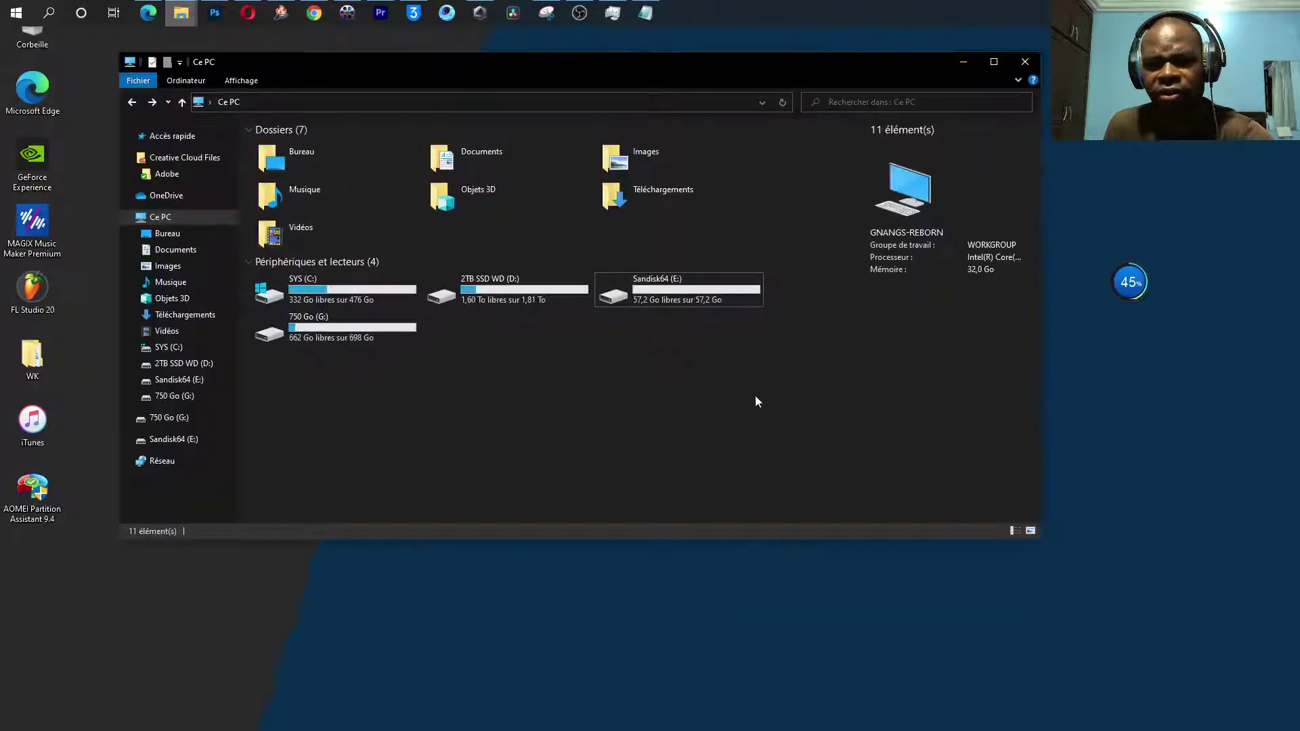
click(672, 286)
right_click(672, 286)
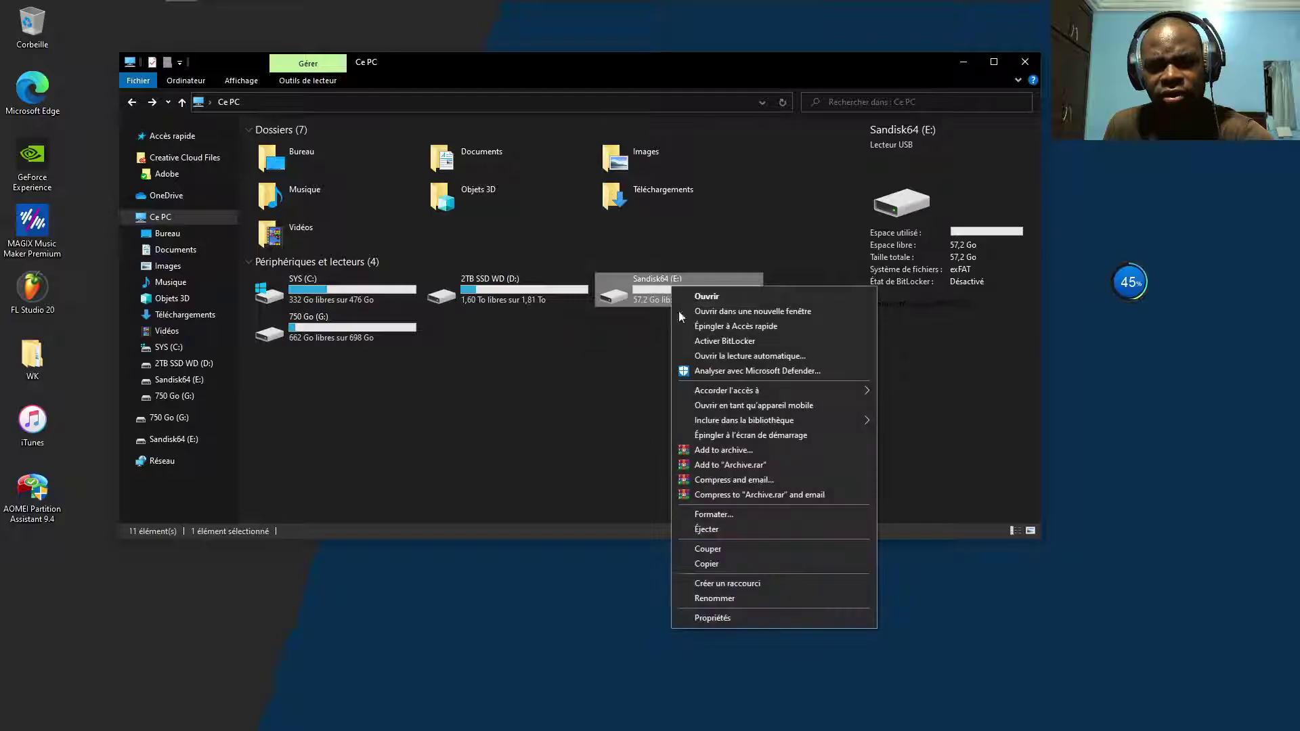
click(746, 513)
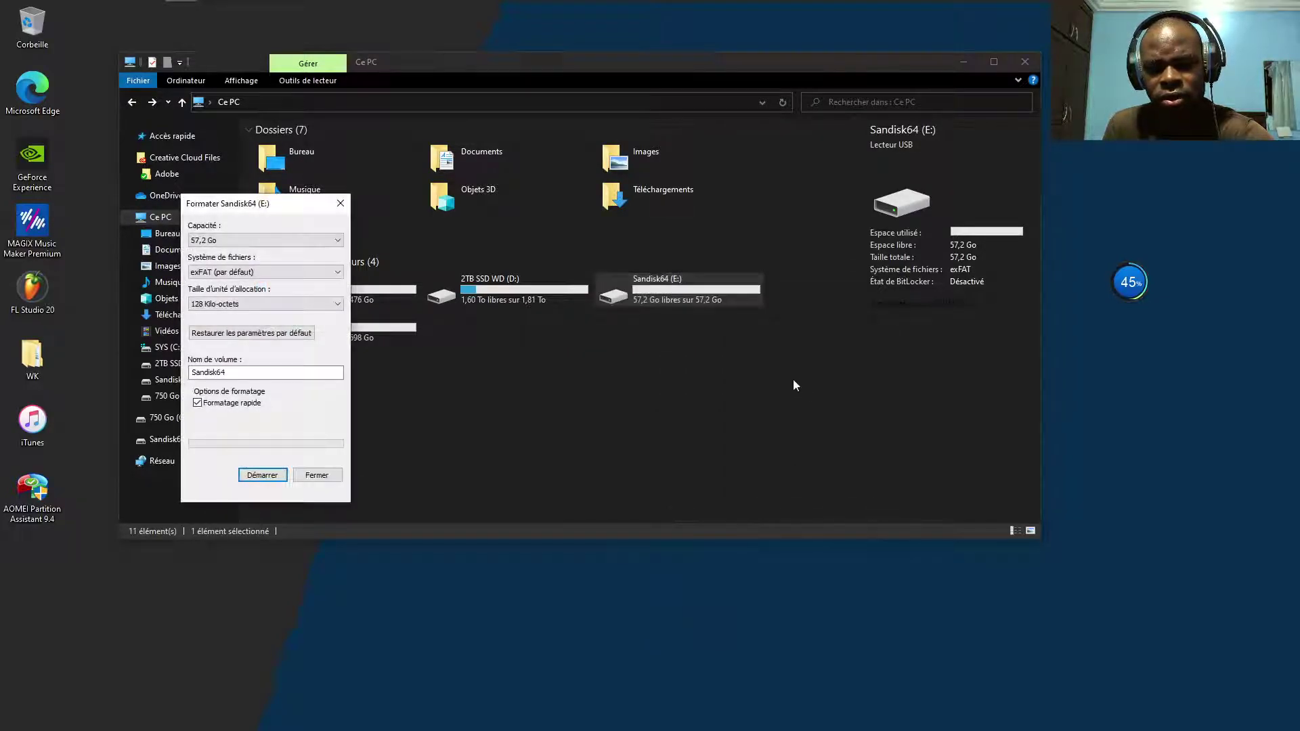
drag(275, 211, 1075, 404)
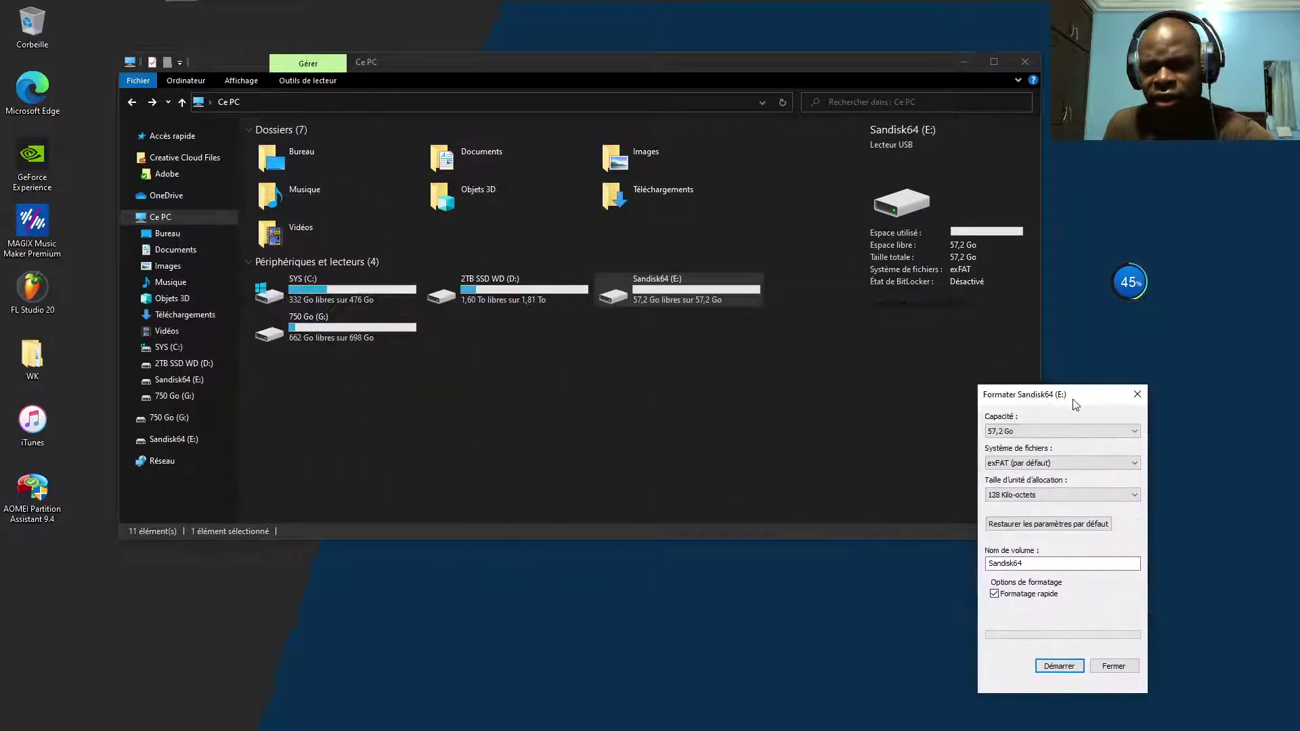
click(1036, 463)
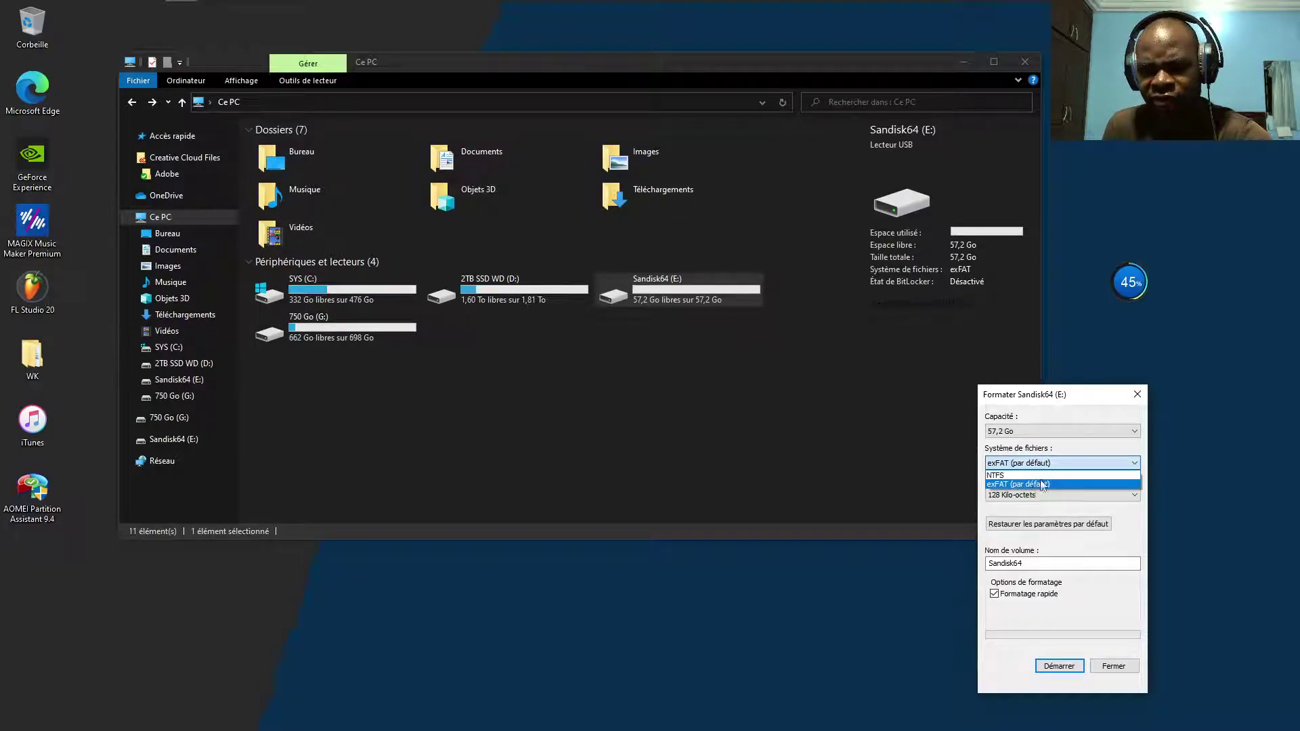
click(1033, 485)
click(1009, 497)
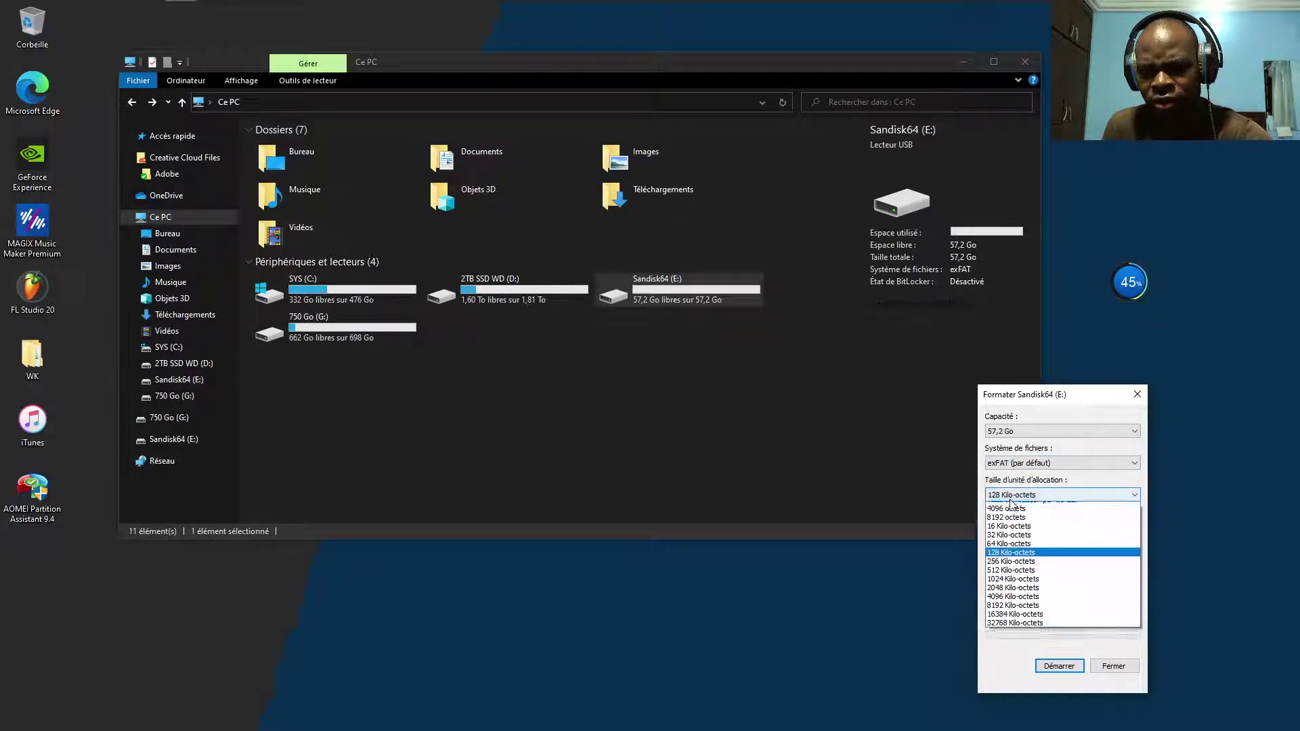
click(1061, 629)
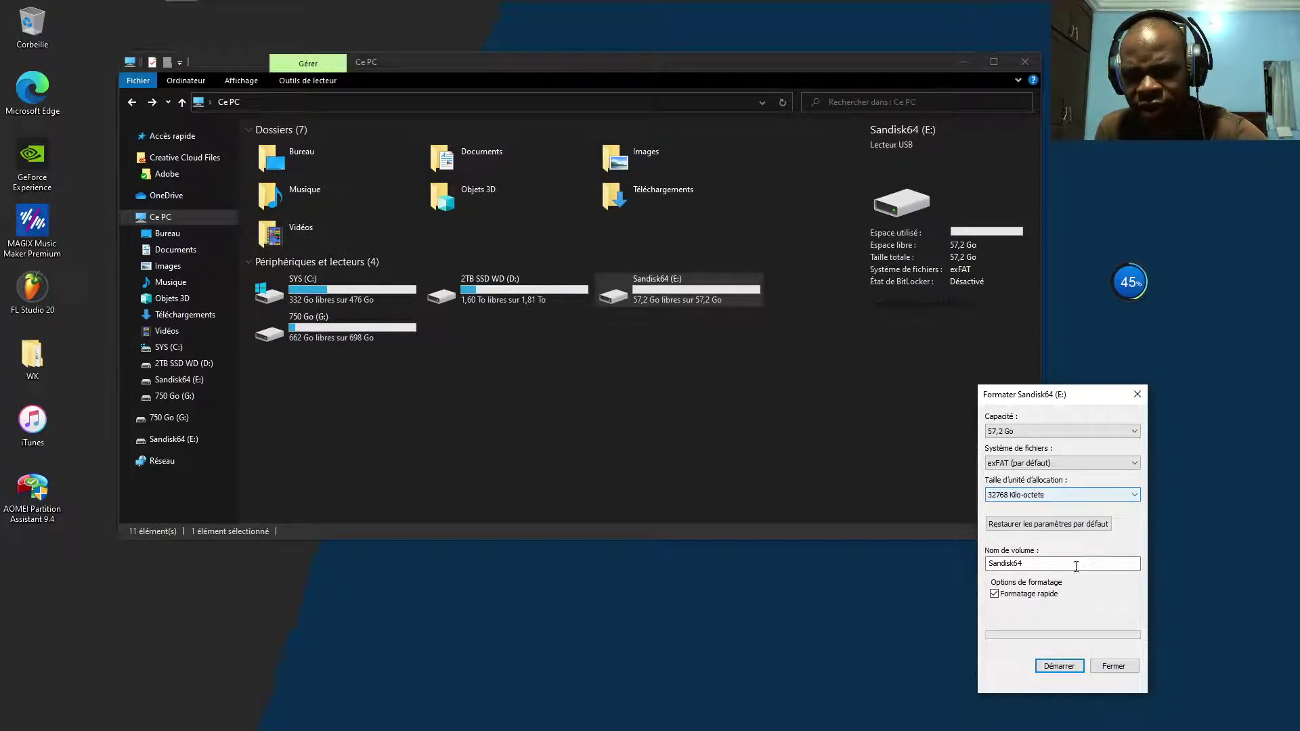
Quick-format the Sandisk64 (E:) drive, accepting the data-loss warning, and close the format window.
click(1059, 666)
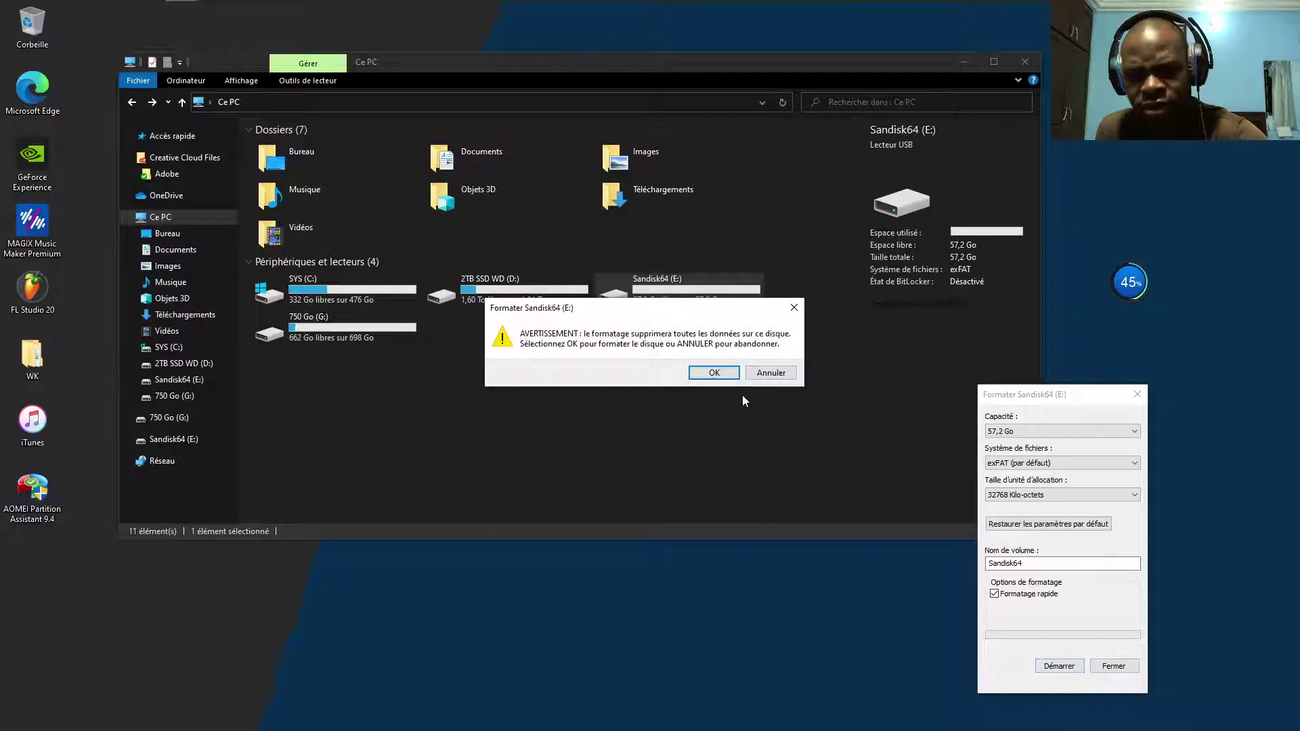
click(704, 373)
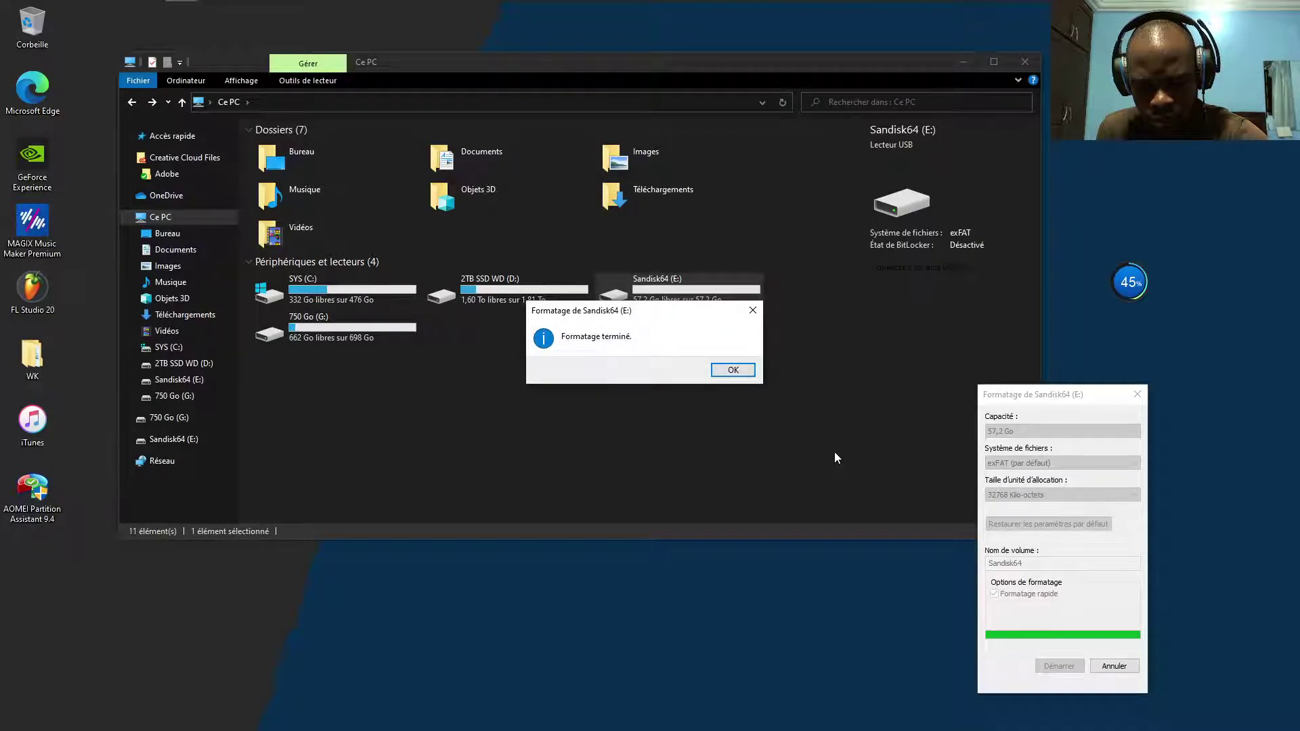
click(732, 370)
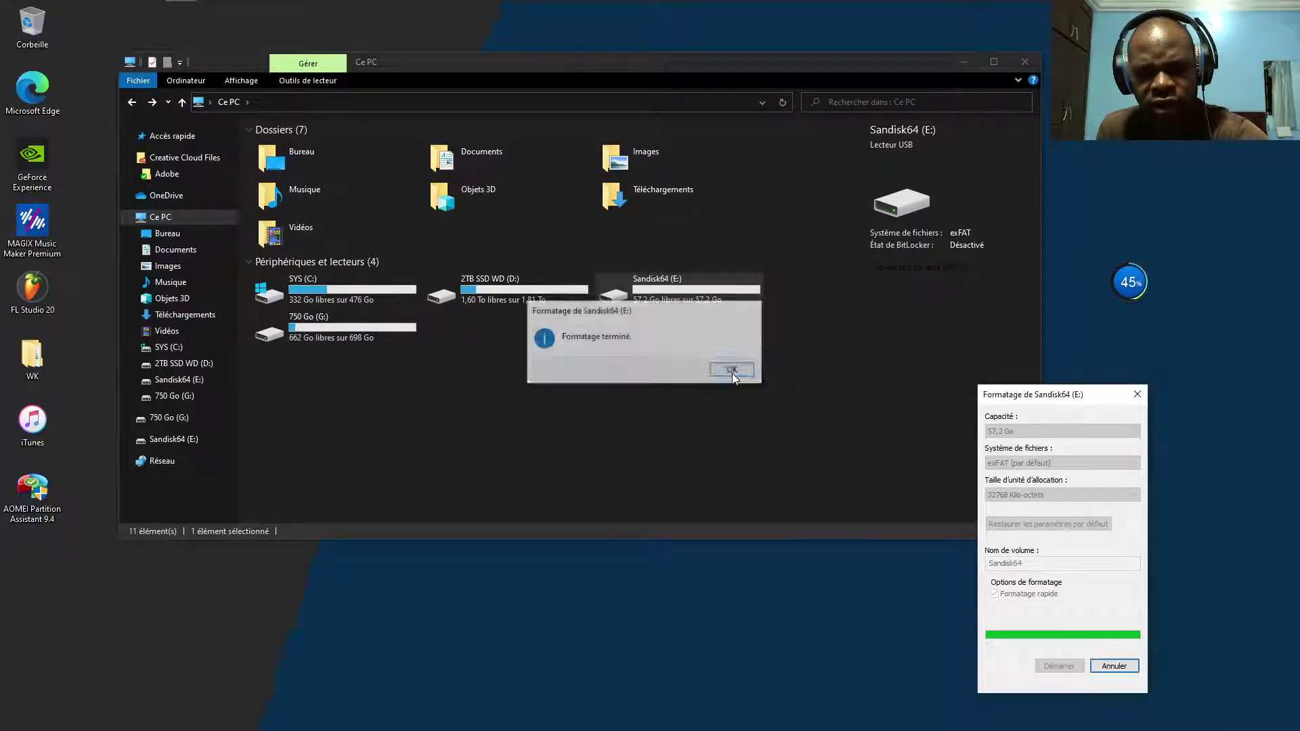
click(1137, 398)
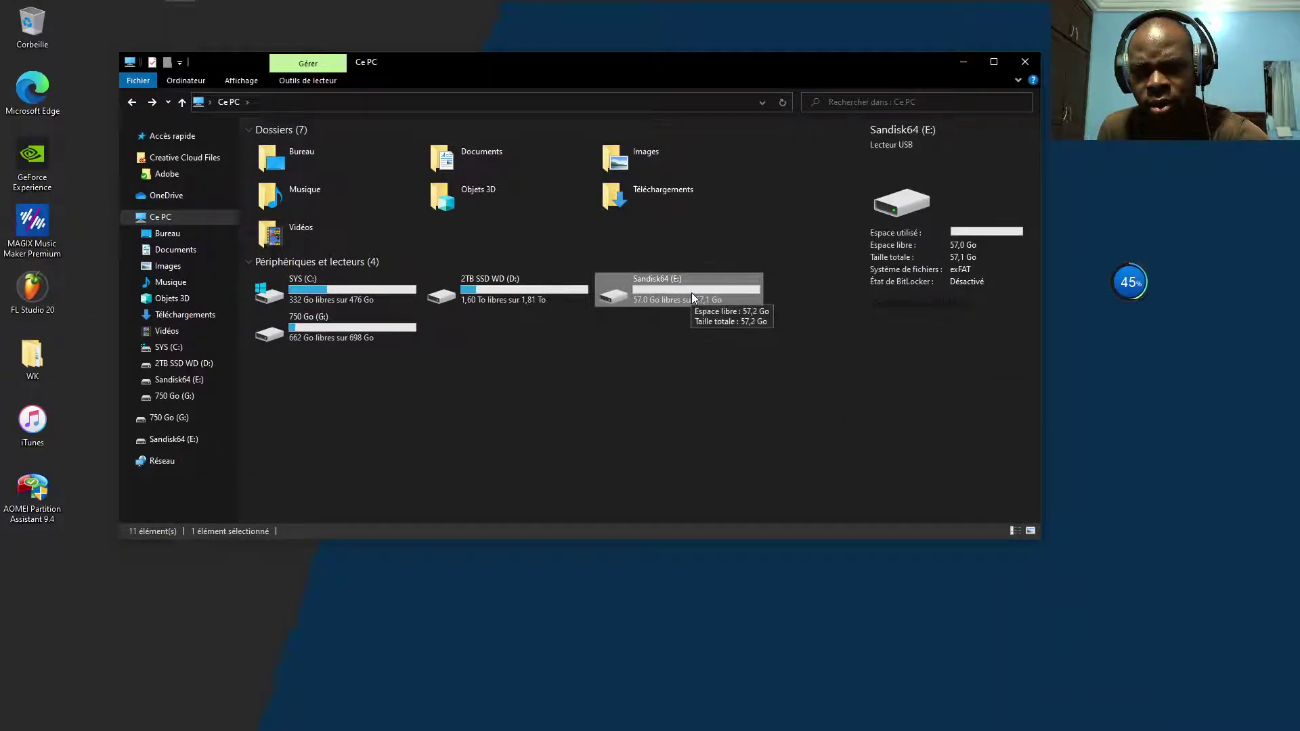
Check the allocation unit size of the reformatted Sandisk64 (E:) drive in its format settings, and close them.
right_click(692, 296)
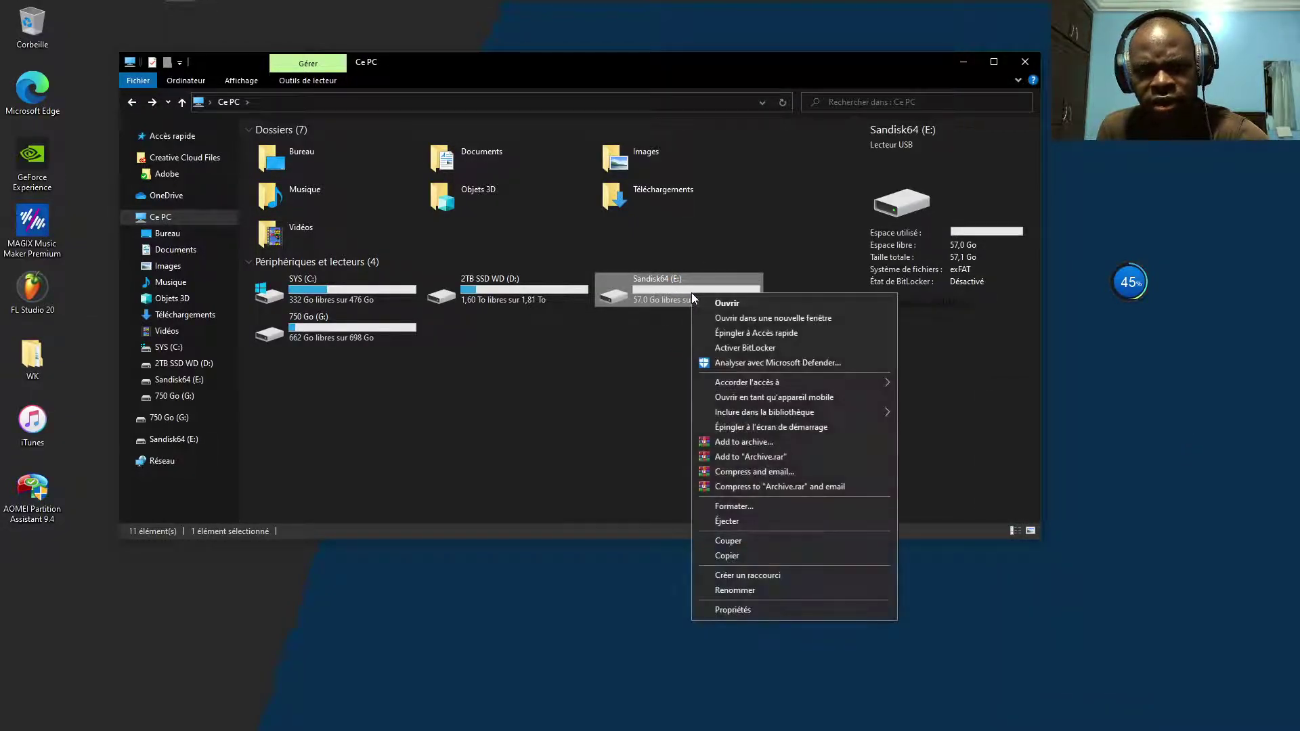
click(746, 507)
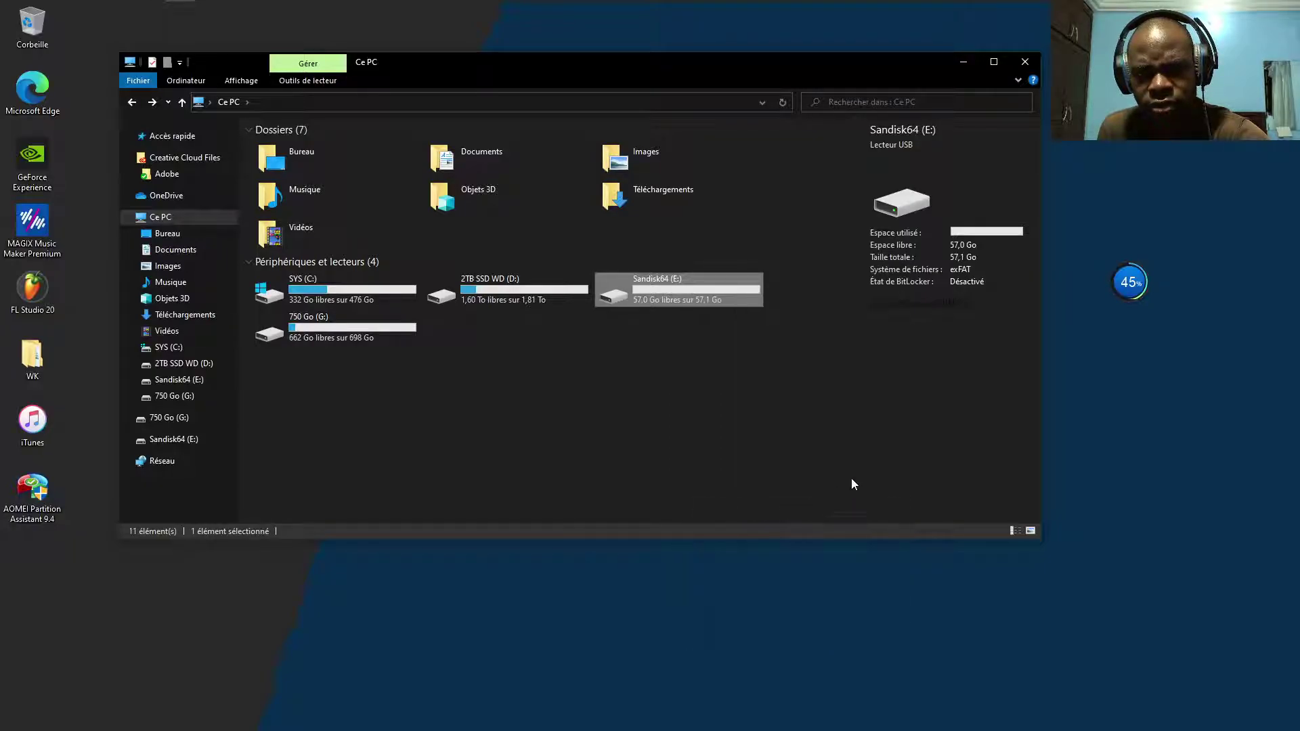
drag(275, 202, 1015, 363)
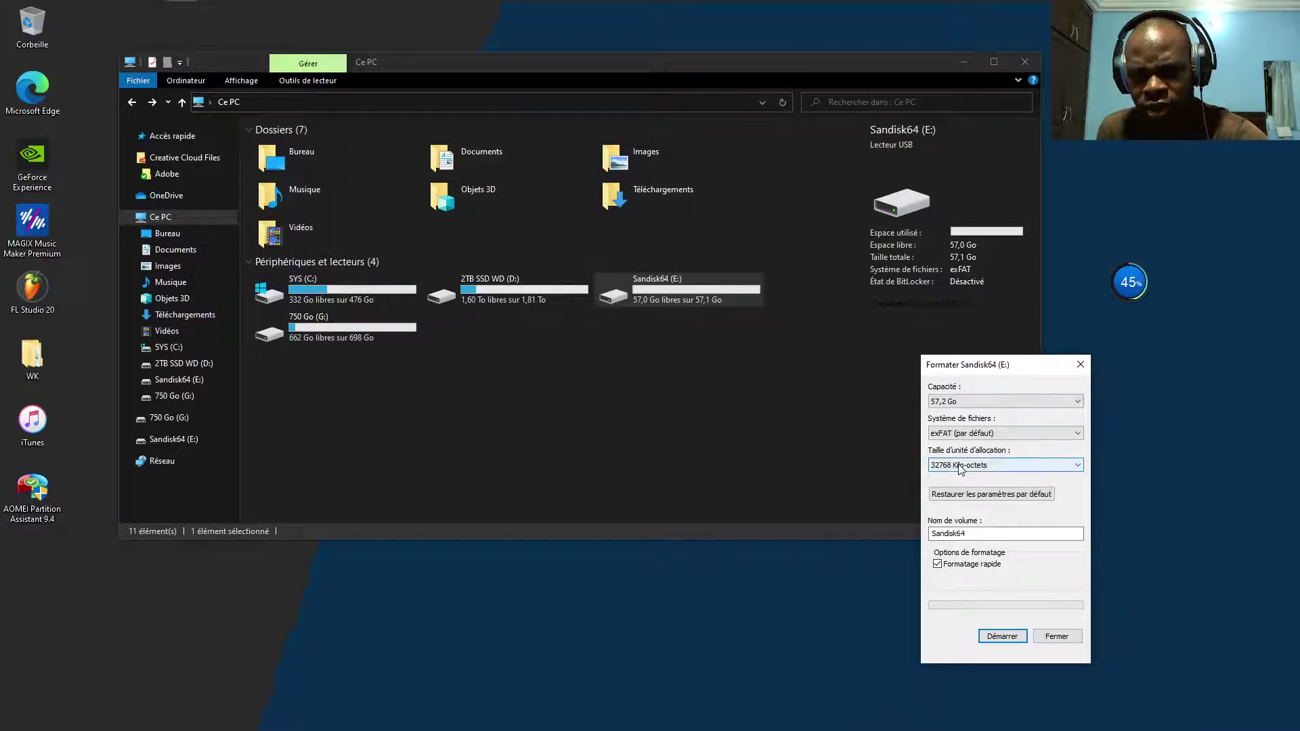
click(1080, 364)
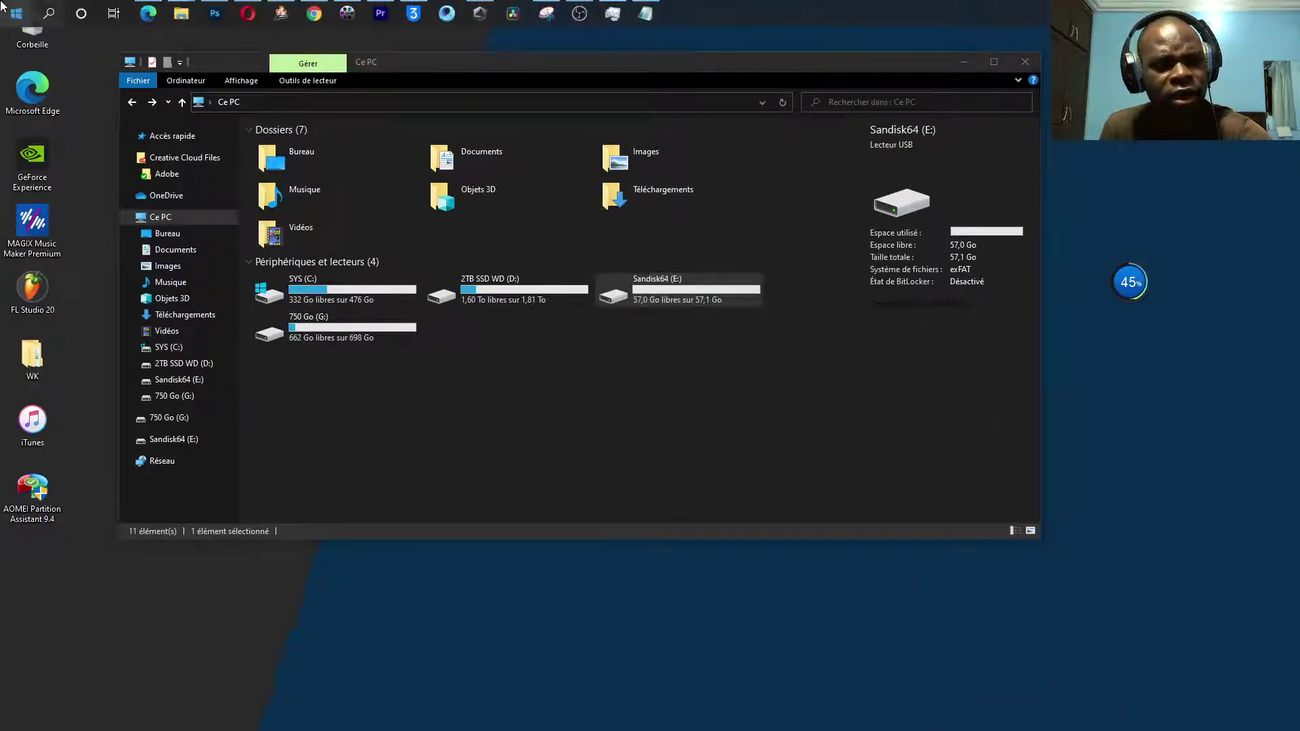
Launch CrystalDiskMark 7, move its window clear of the drive list, select drive E:, and run all tests at 5 passes of 128MiB.
click(2, 6)
click(108, 92)
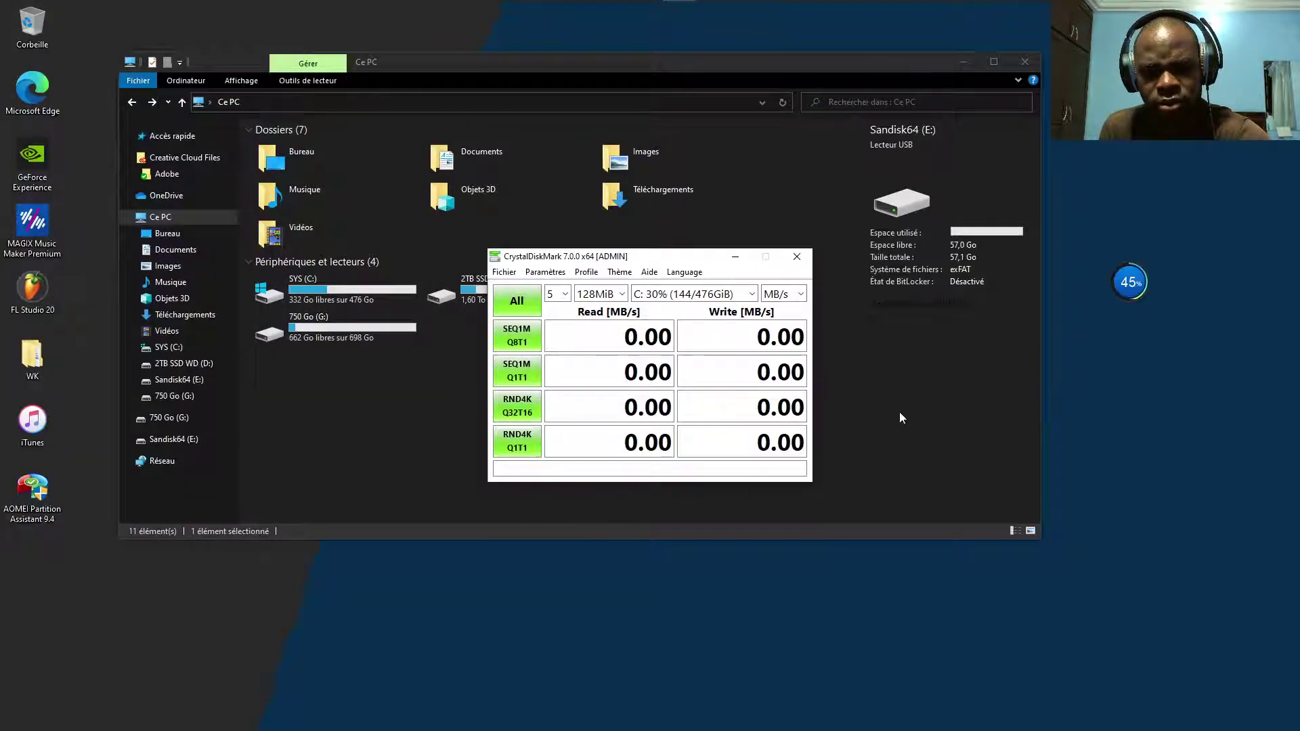
drag(662, 256, 934, 362)
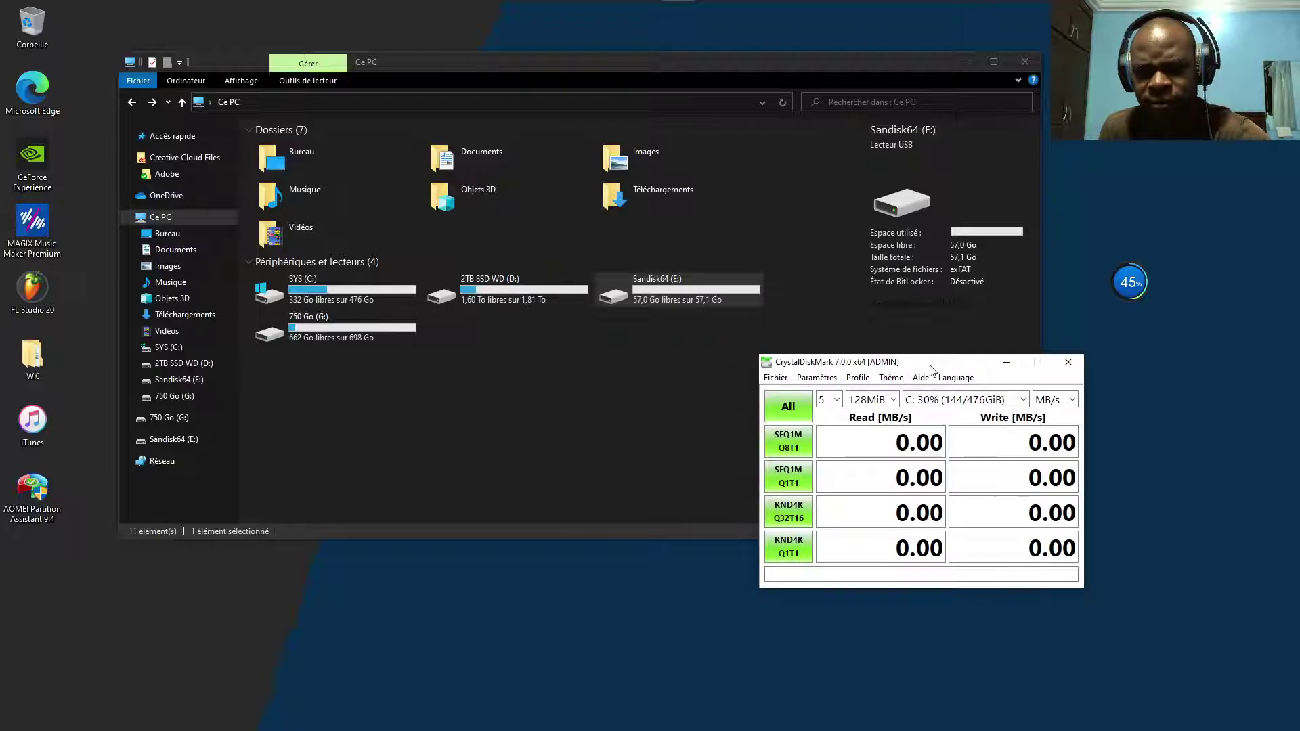
click(951, 401)
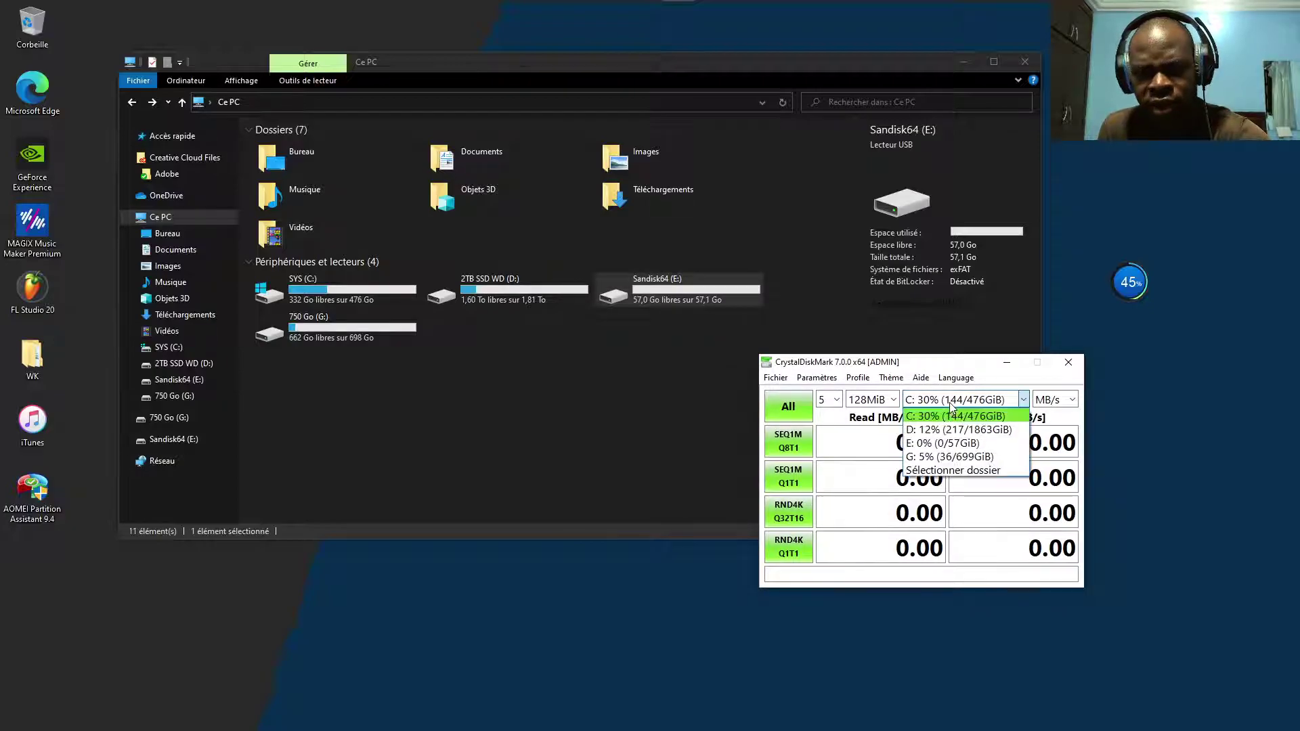
click(976, 444)
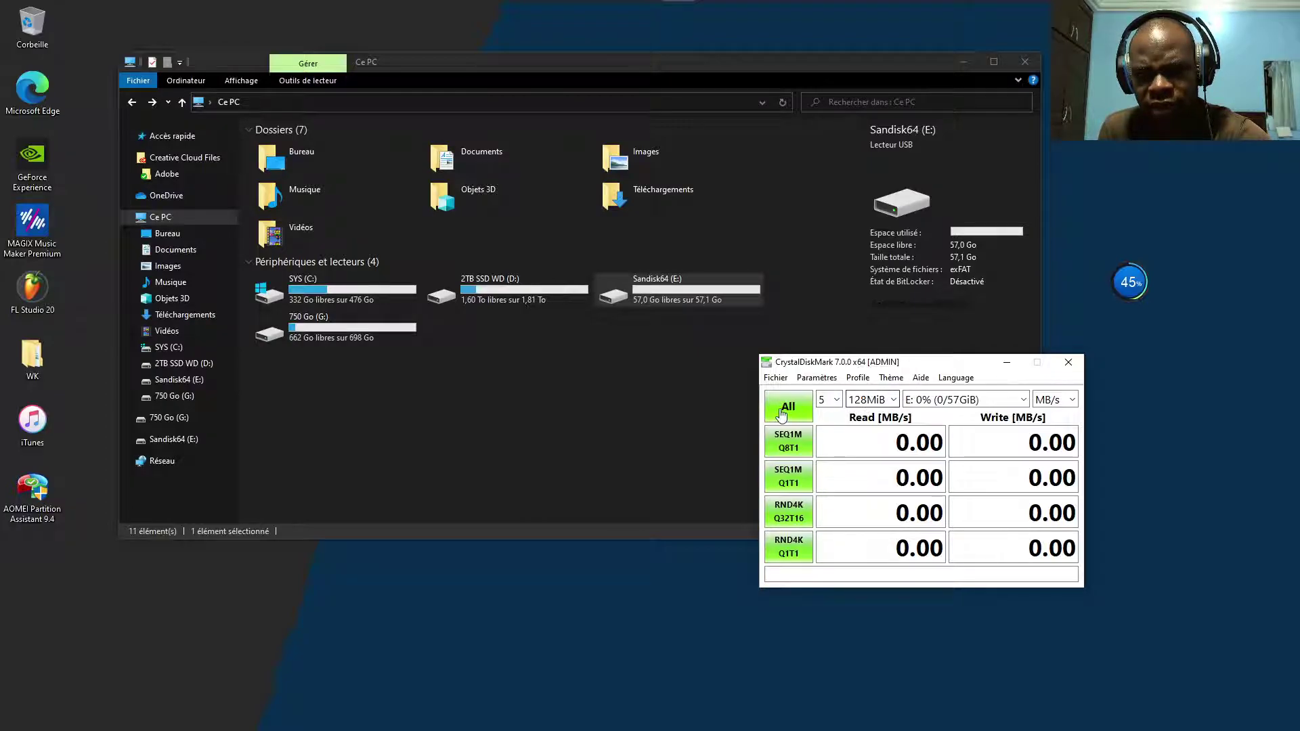
drag(957, 368, 975, 412)
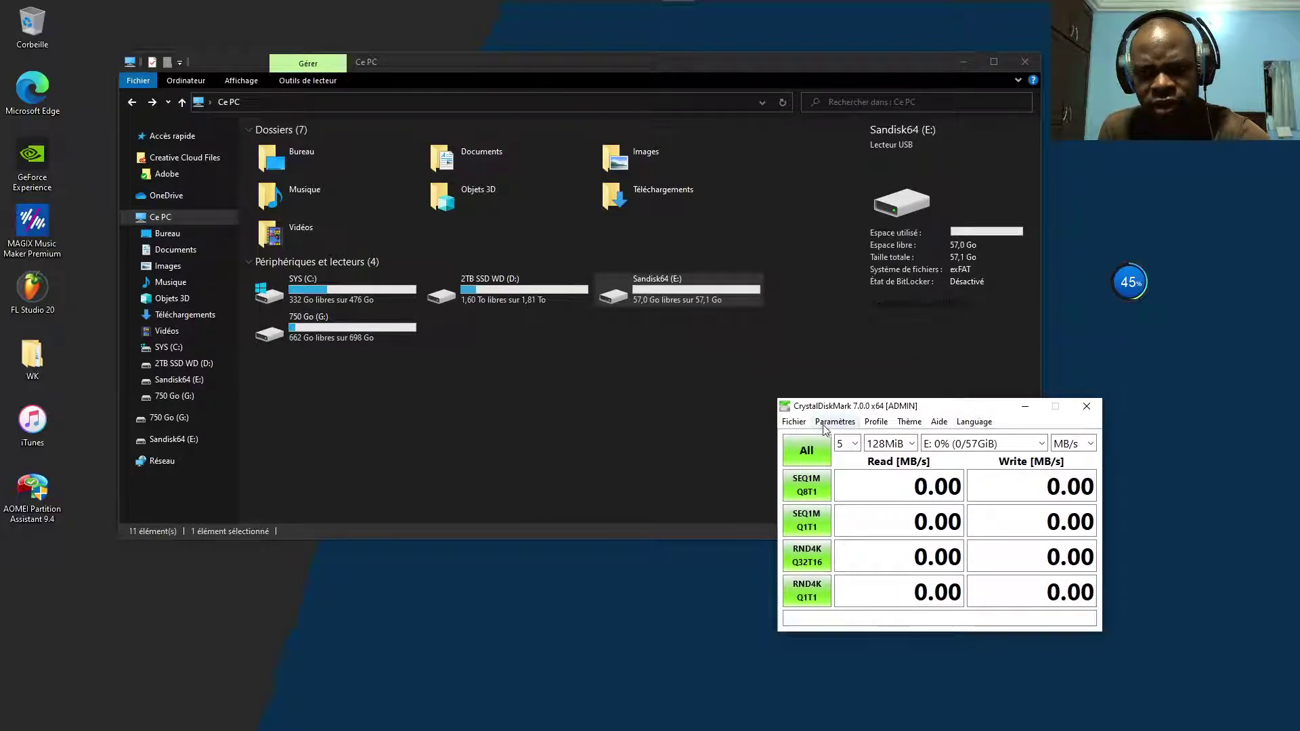
click(806, 451)
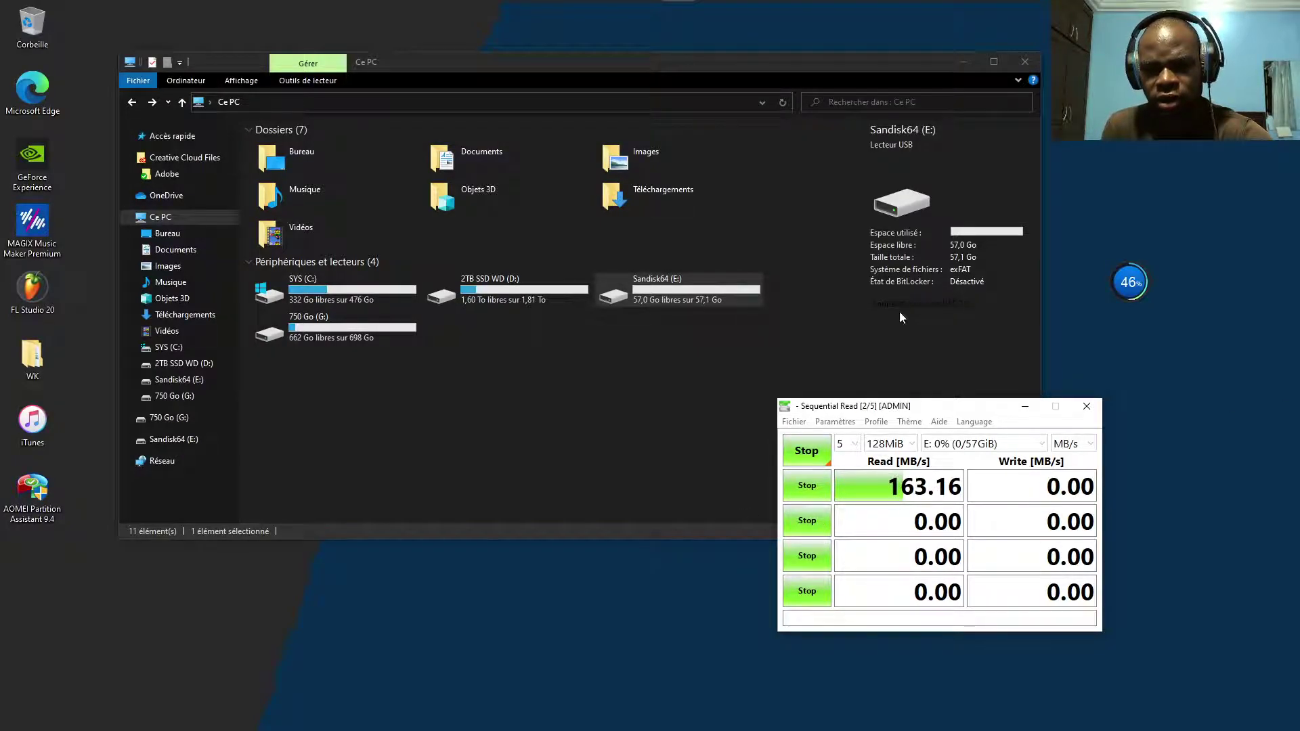
Check the recording in OBS, review drive E:'s benchmark speeds in CrystalDiskMark, and minimize the open windows.
click(679, 7)
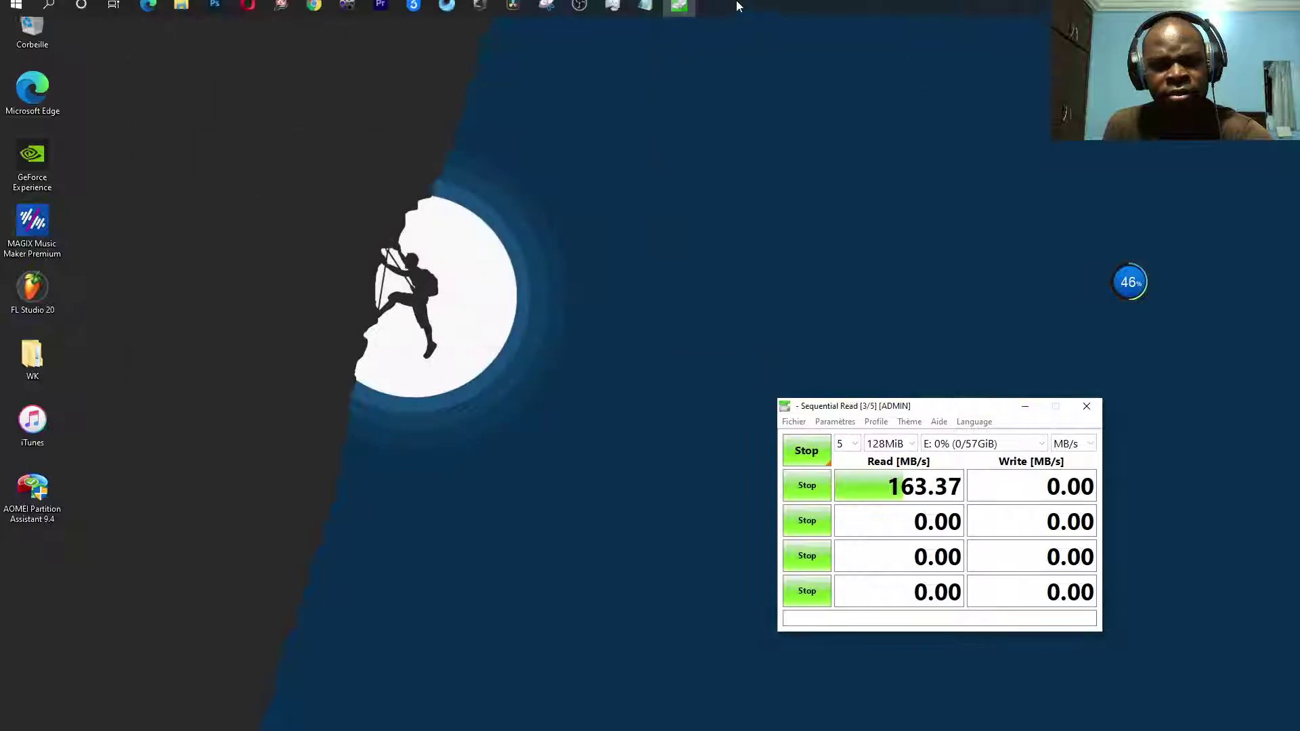
mouse_move(582, 10)
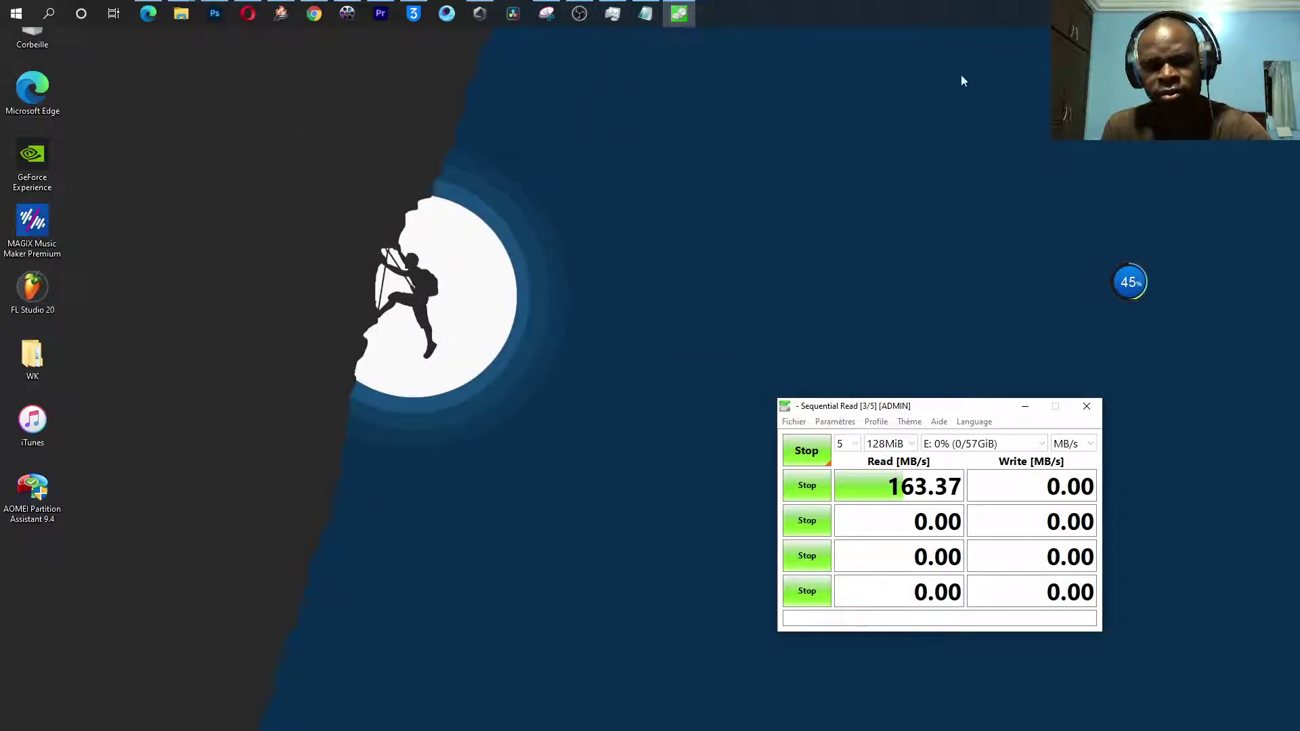
click(580, 13)
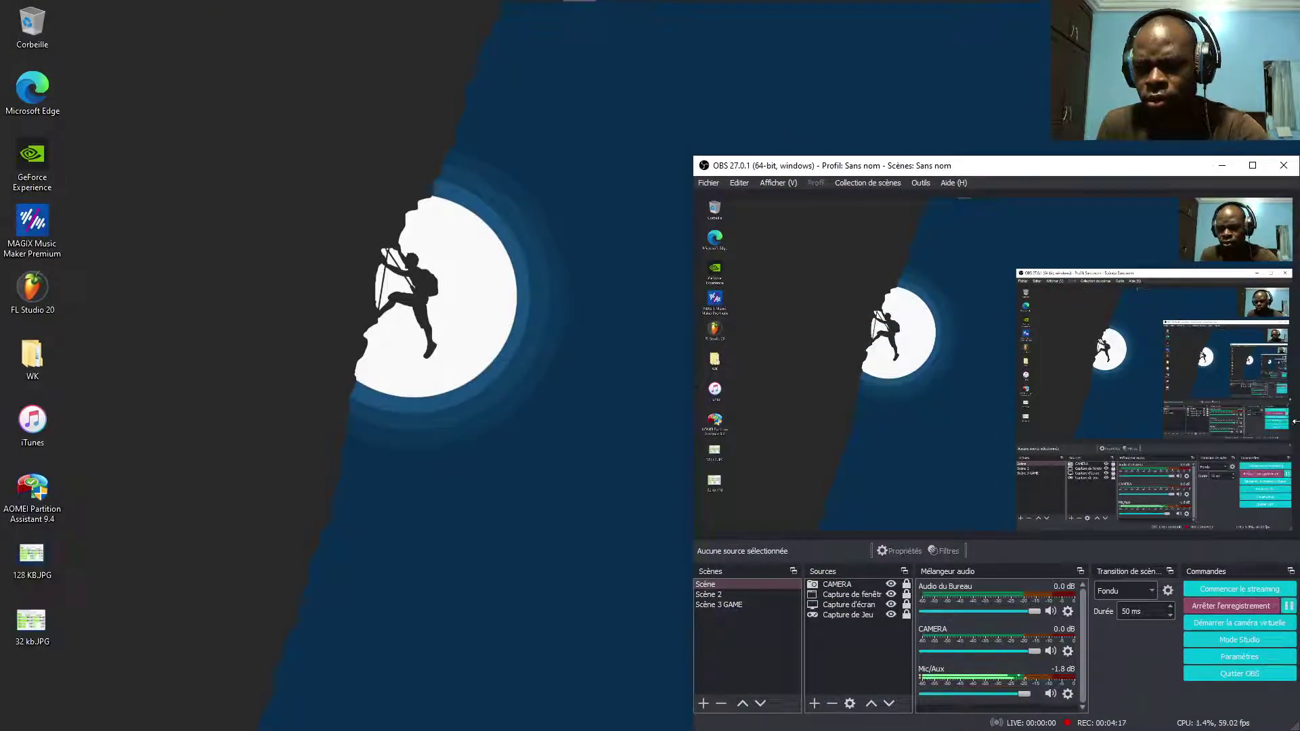
click(1223, 165)
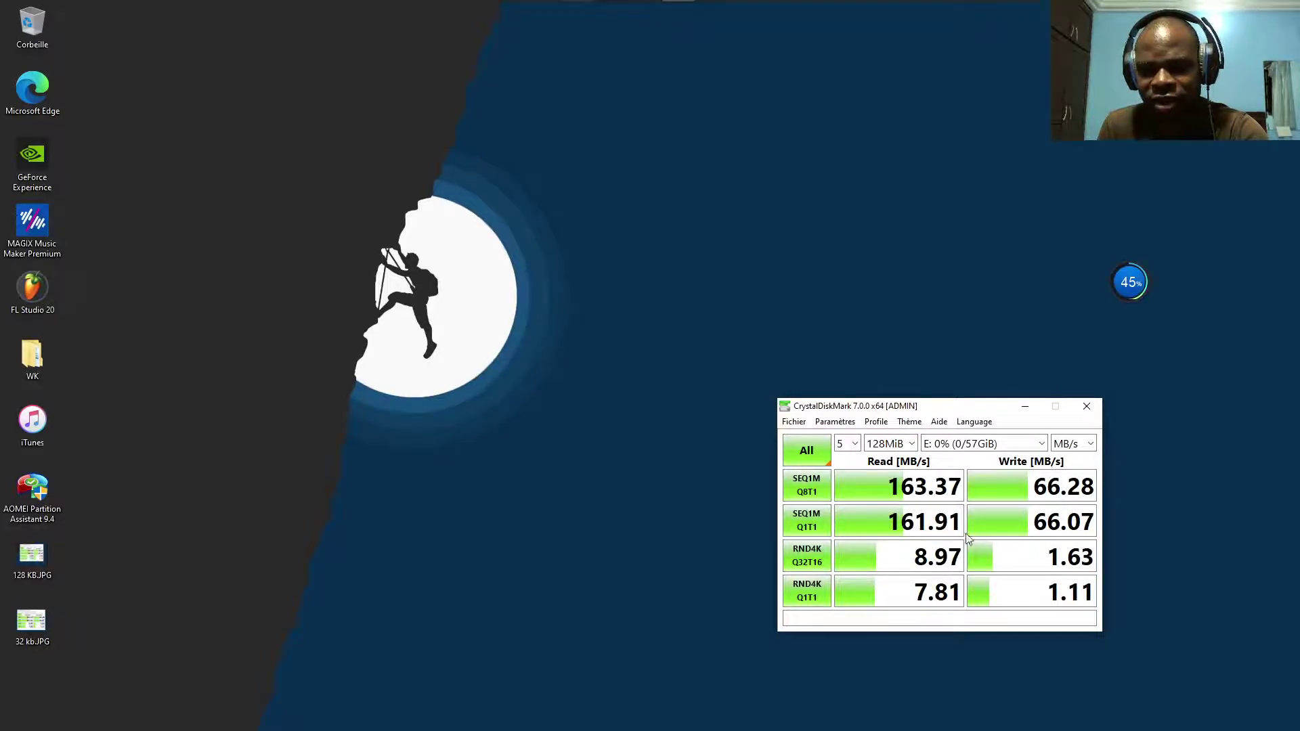
click(1025, 409)
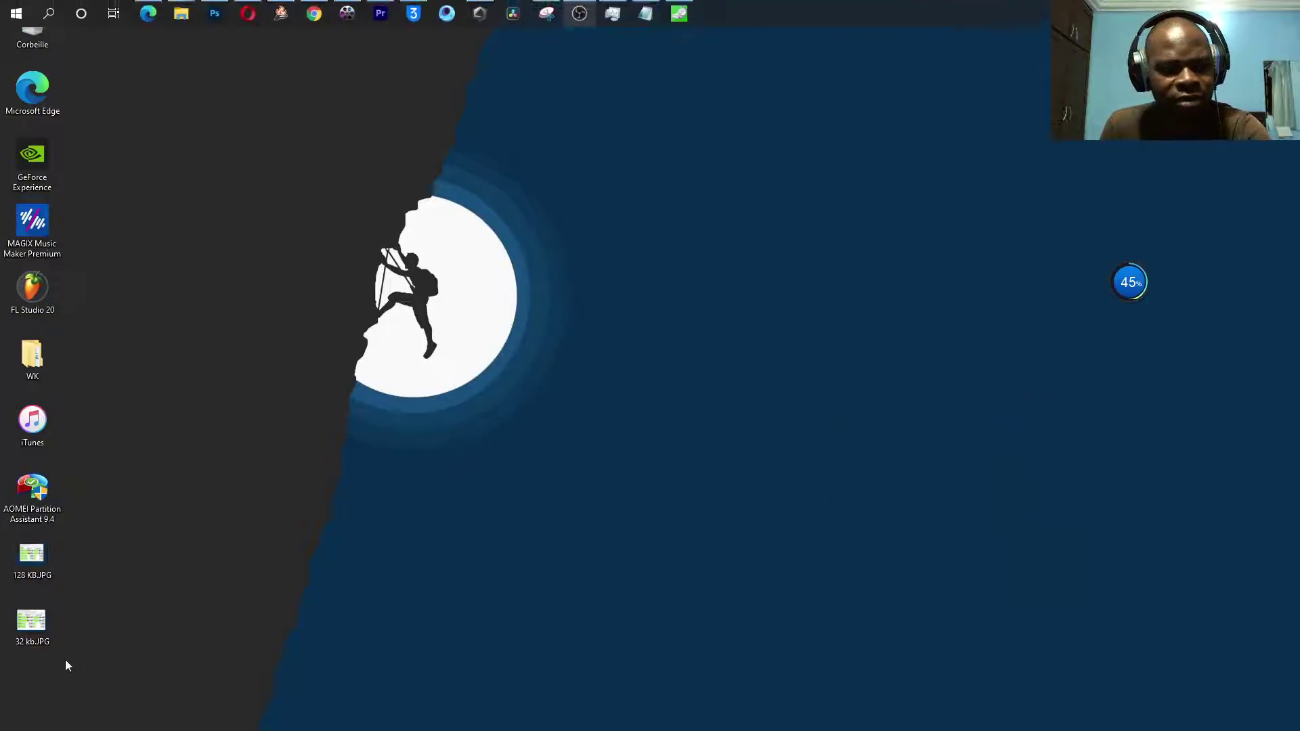
Point out the 128 KB.JPG and 32 kb.JPG result captures on the desktop.
click(47, 555)
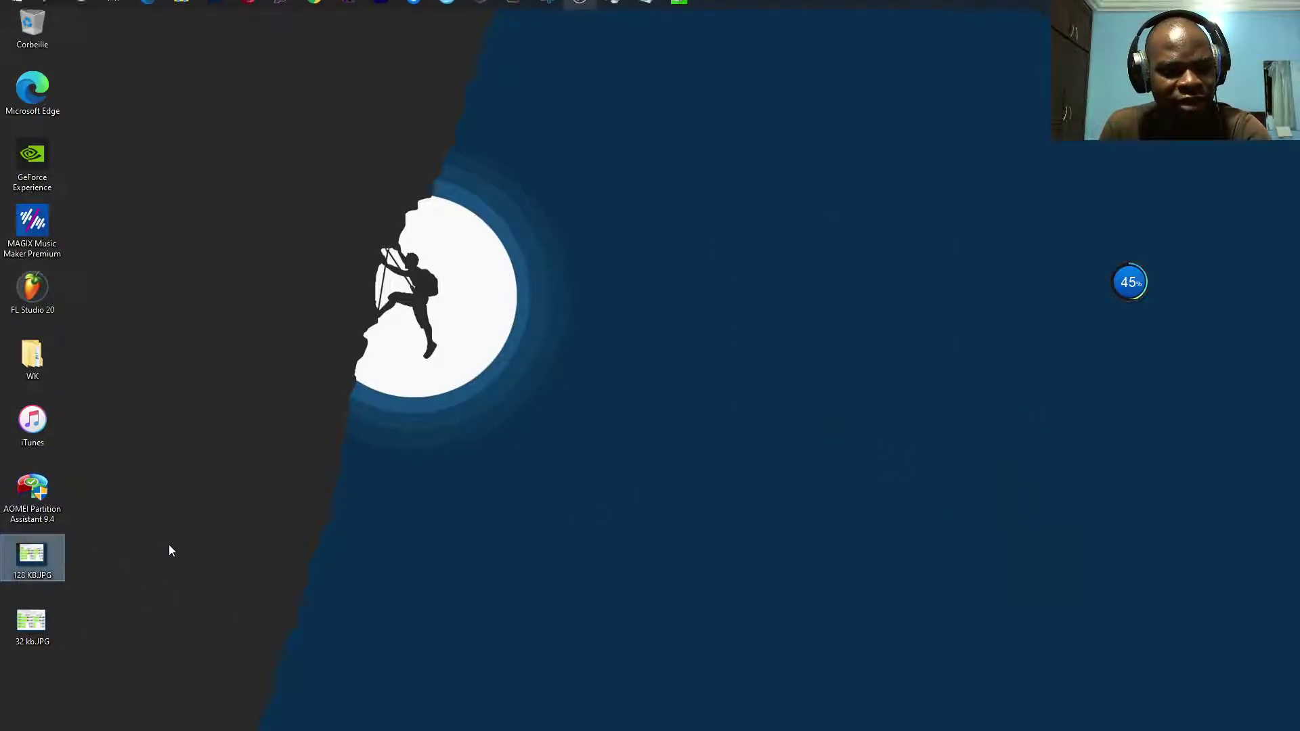
mouse_move(35, 564)
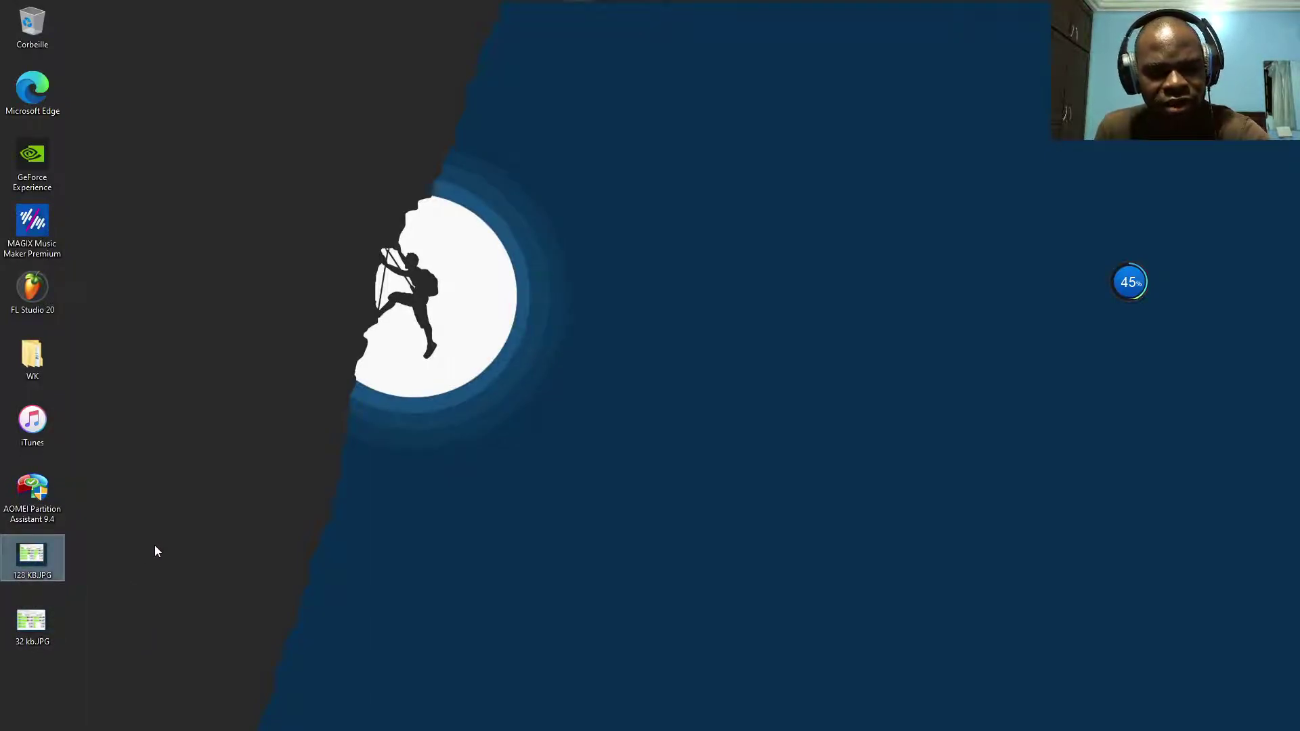
click(46, 643)
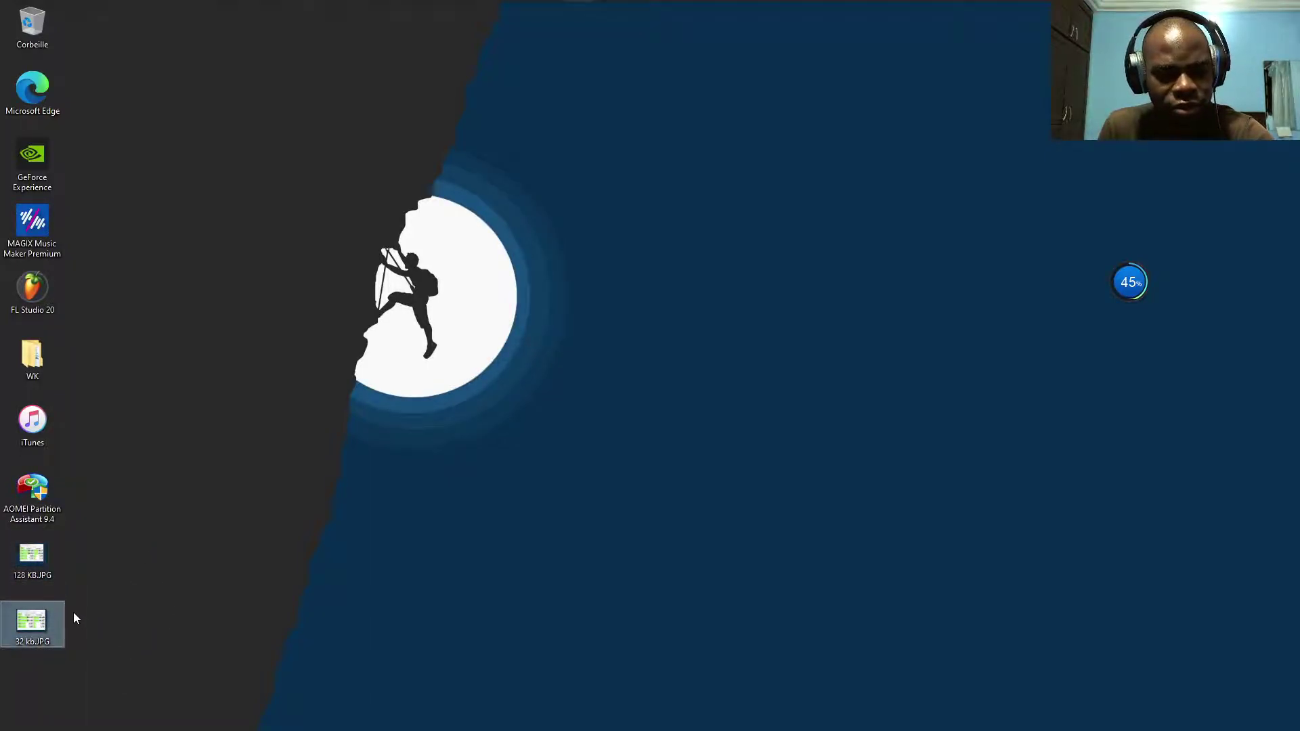
click(141, 612)
Bring up the Ce PC window, look at the Sandisk64 (E:) drive, and minimize the window.
mouse_move(436, 32)
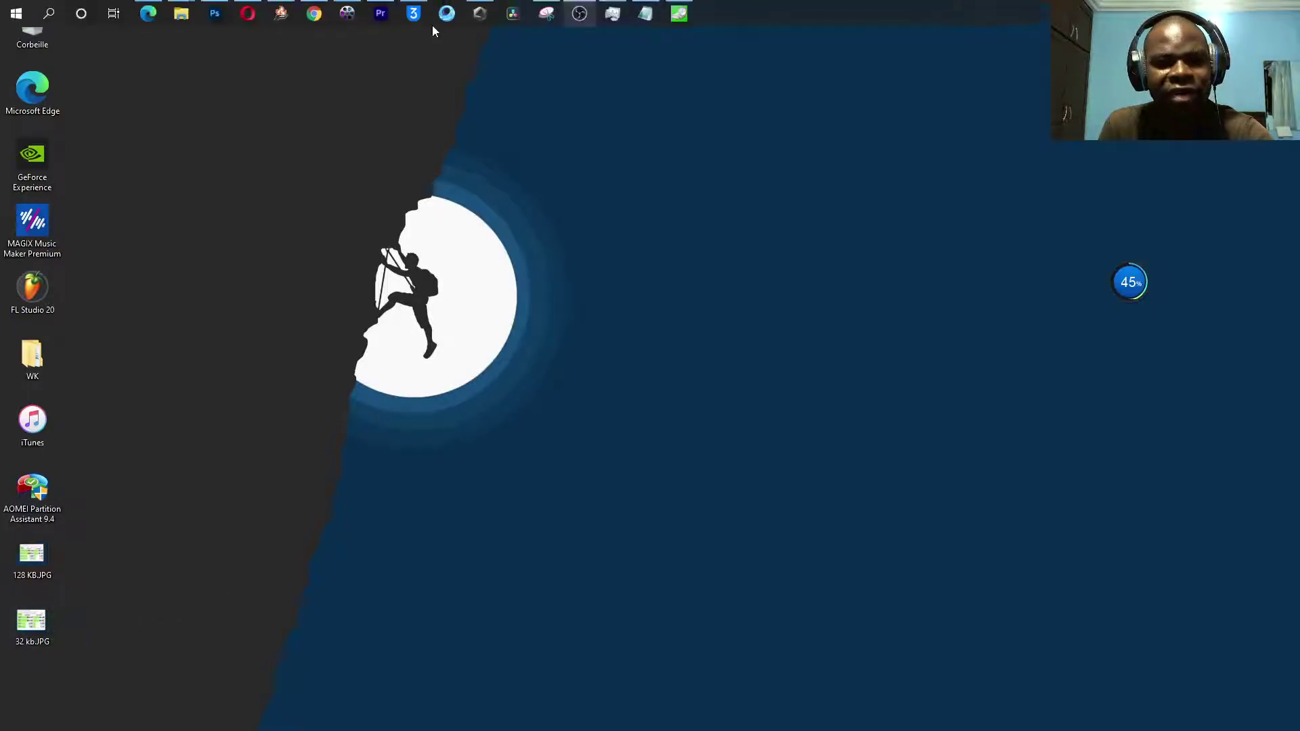
mouse_move(180, 9)
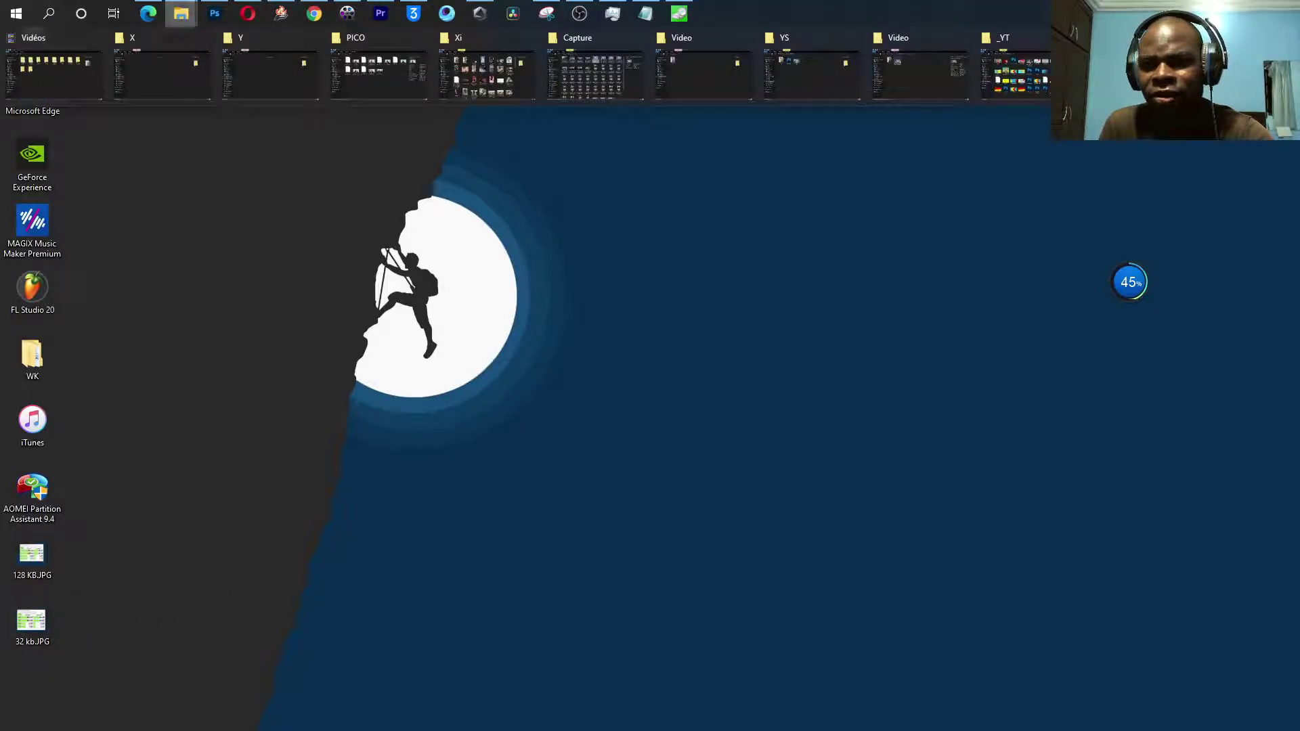
key(alt+Tab)
click(706, 352)
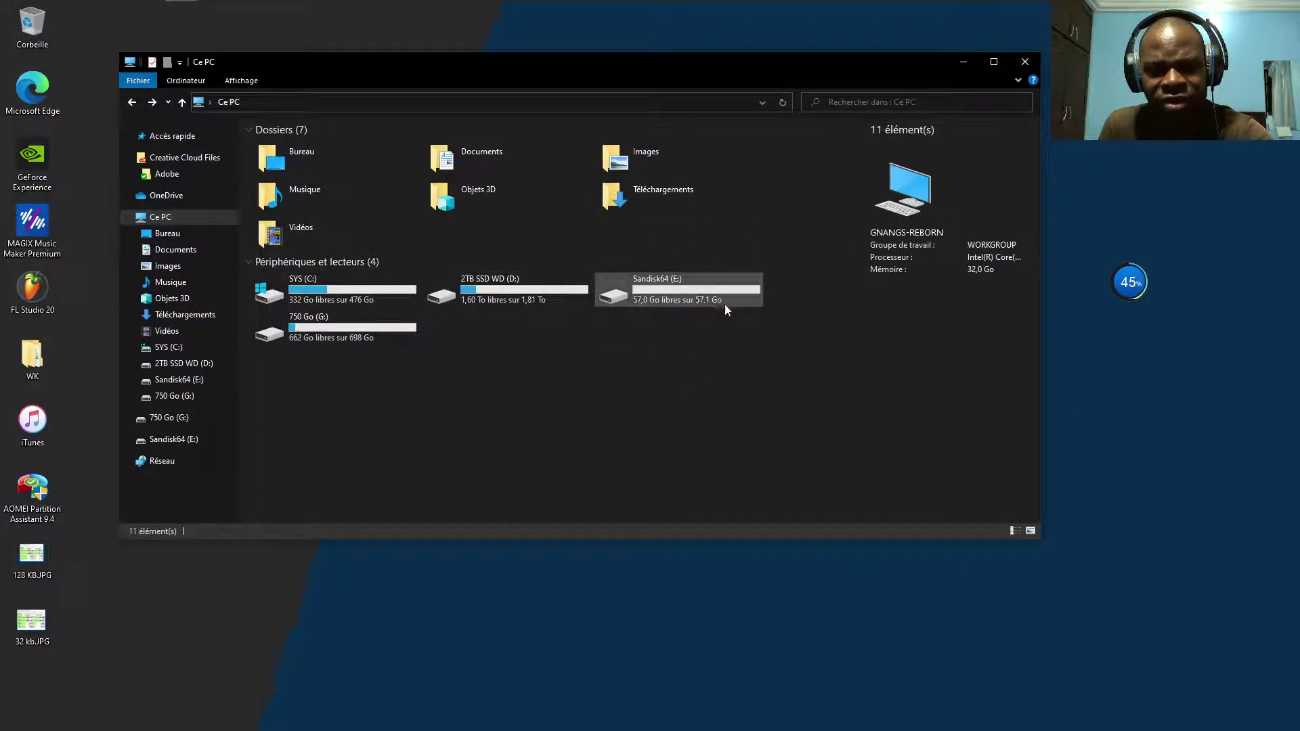
click(698, 300)
click(700, 373)
click(963, 62)
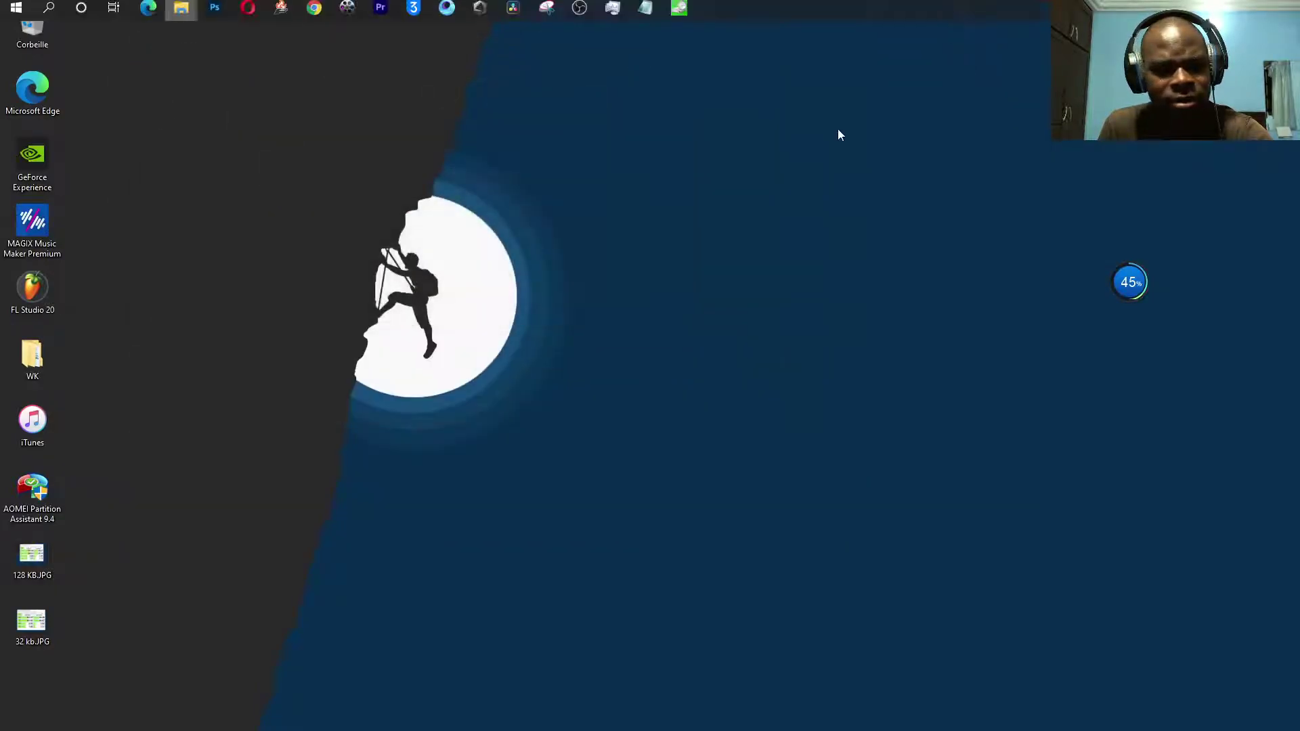
Open 128 KB.JPG enlarged, compare its read and write speeds with those in 32 kb.JPG, check OBS, and return to the desktop.
click(34, 556)
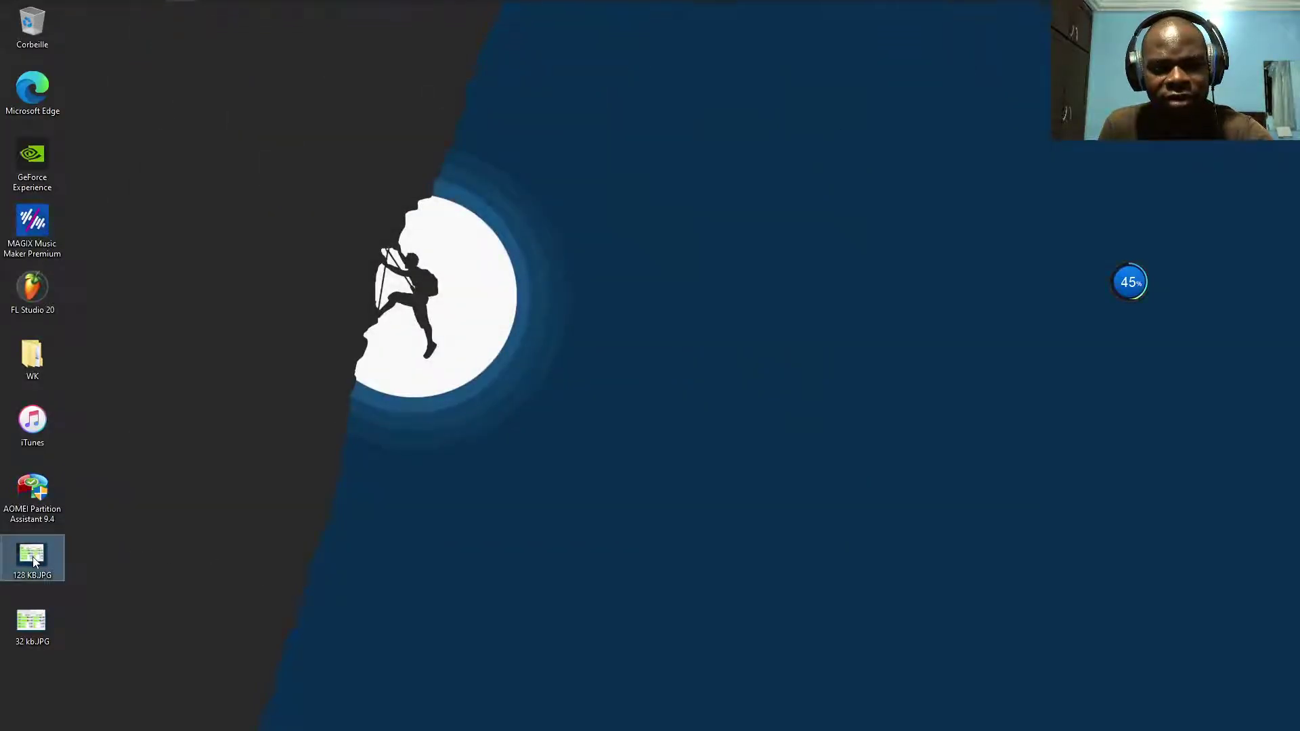
double_click(33, 557)
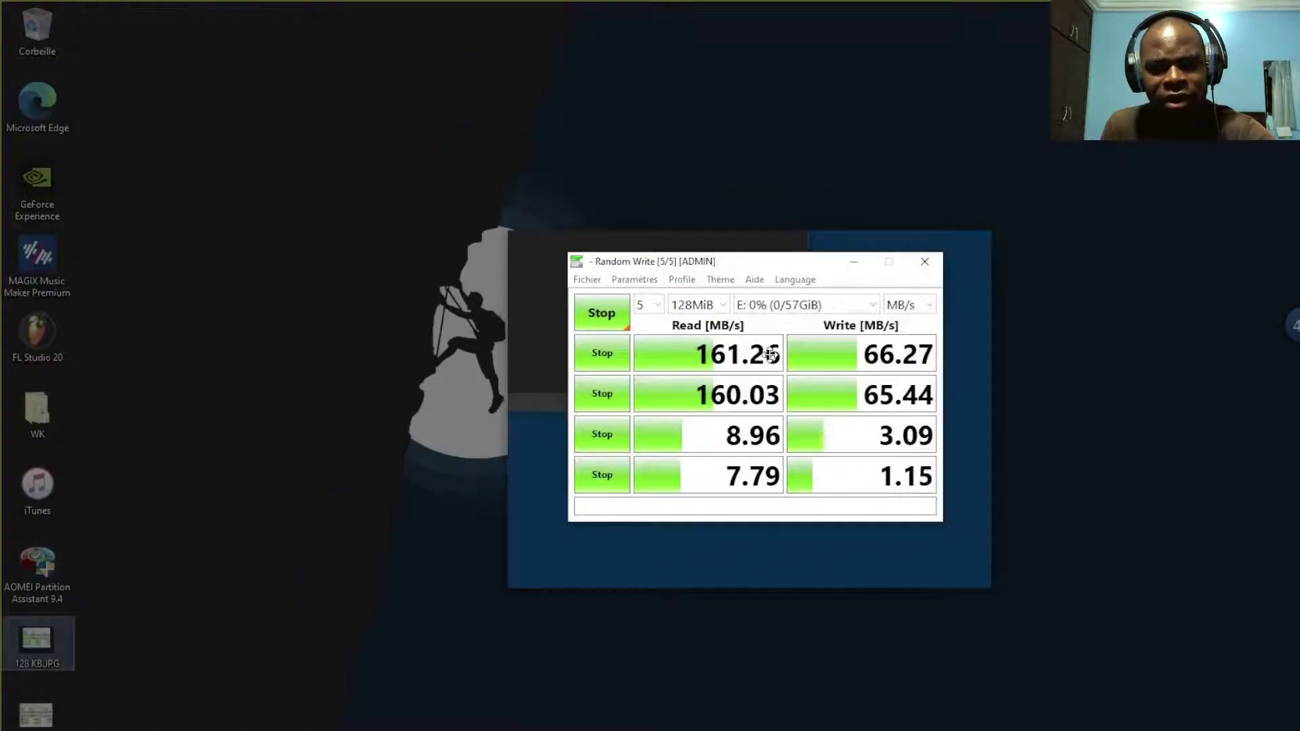
scroll(770, 355, up, 5)
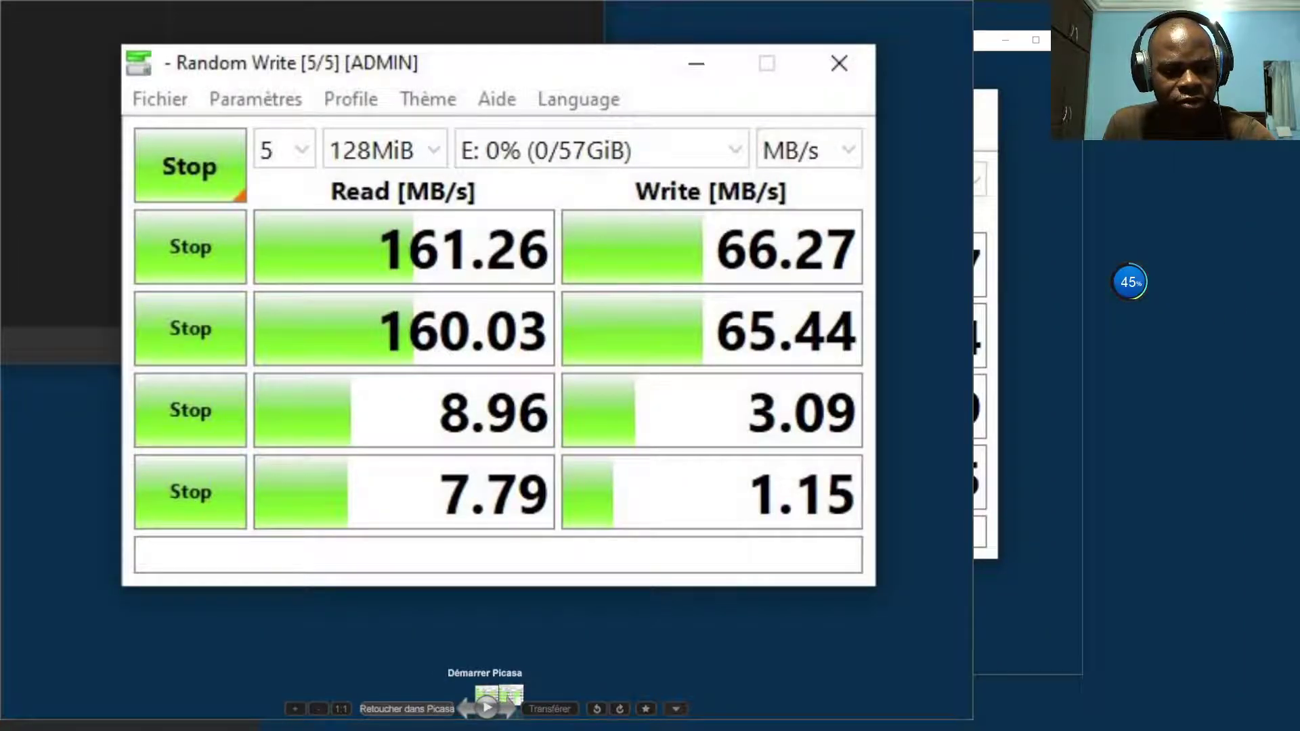
key(Right)
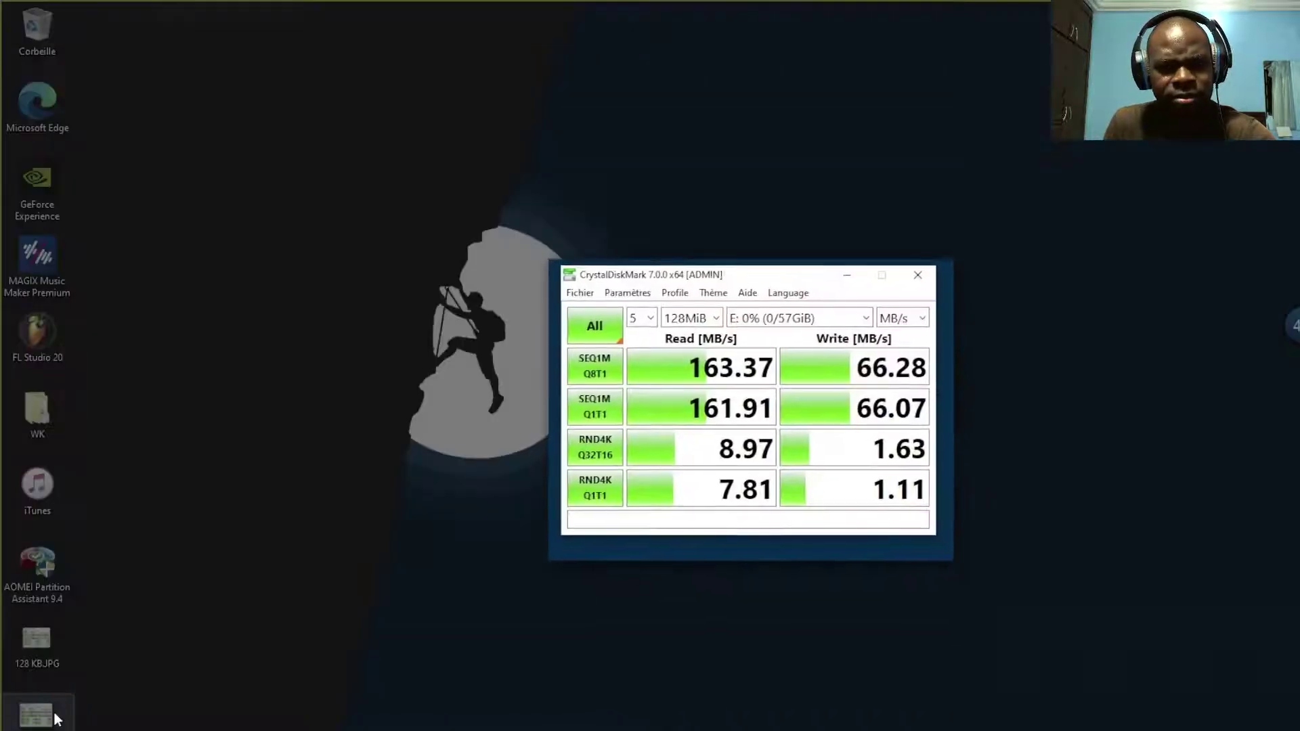
scroll(662, 351, up, 5)
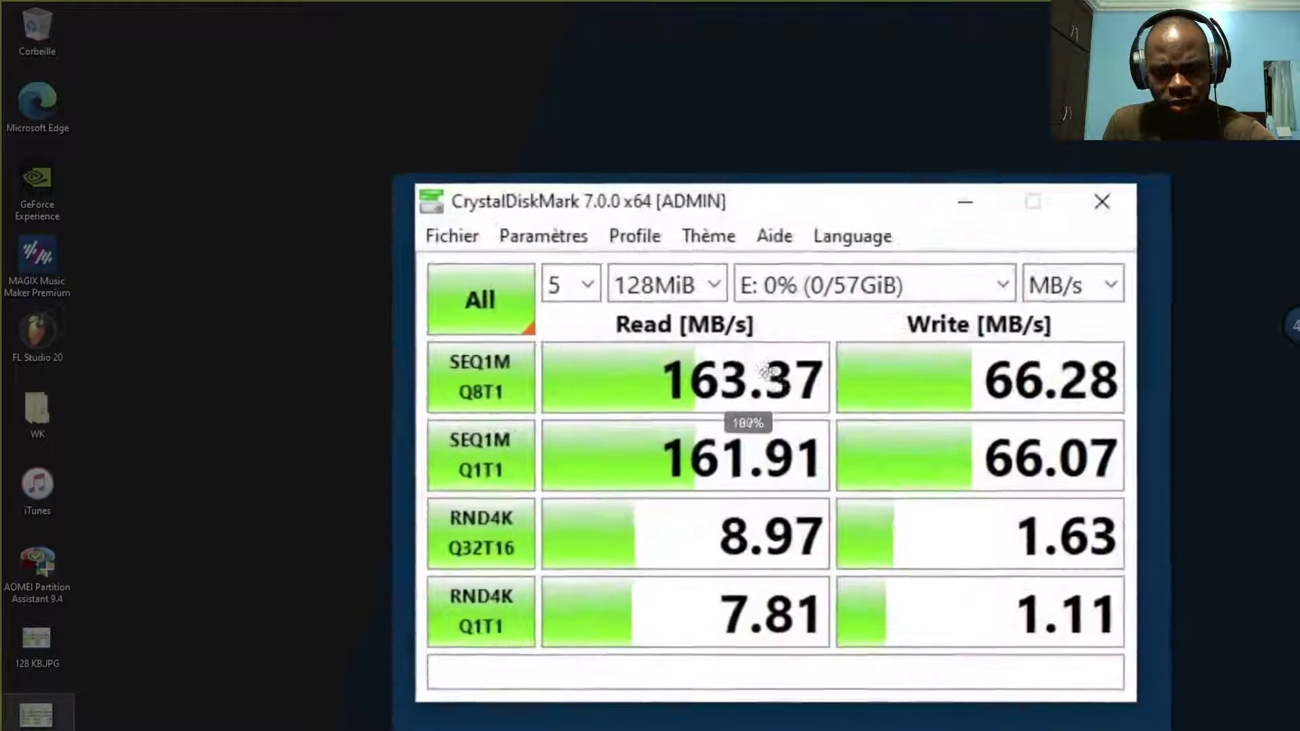
scroll(812, 376, up, 1)
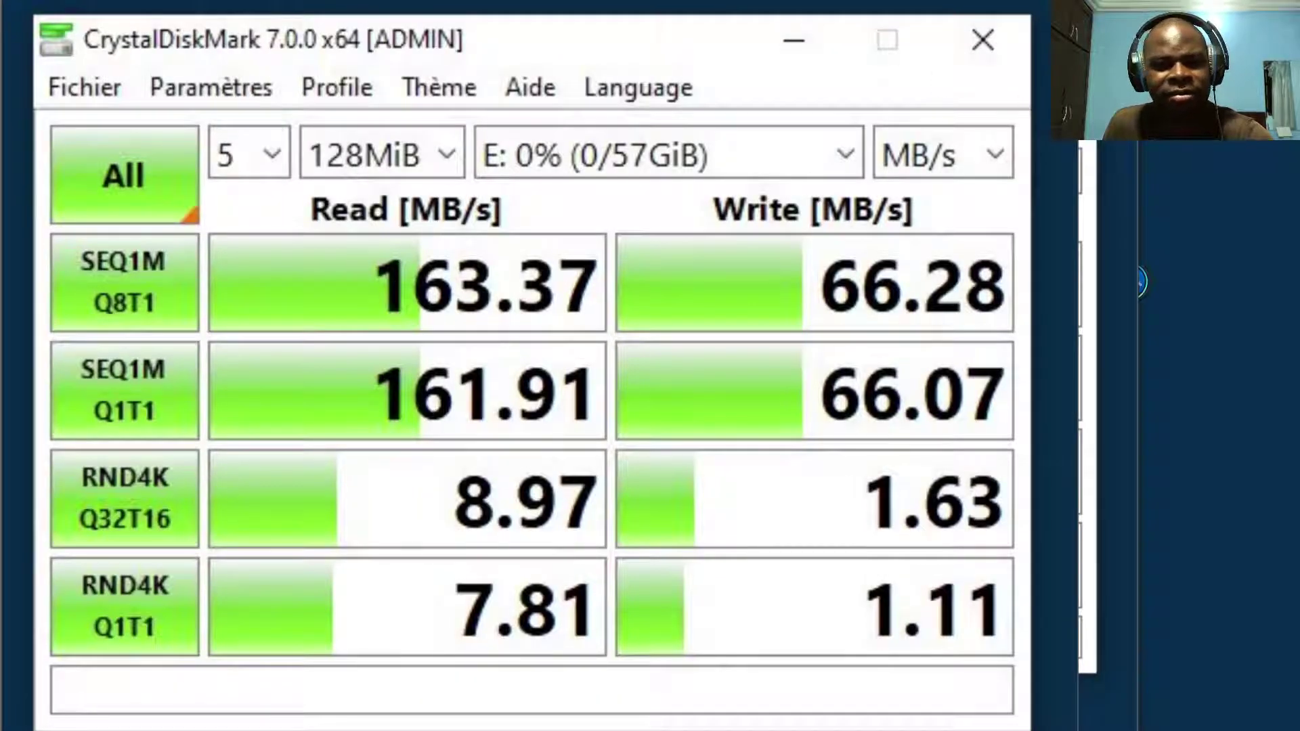
key(alt+Tab)
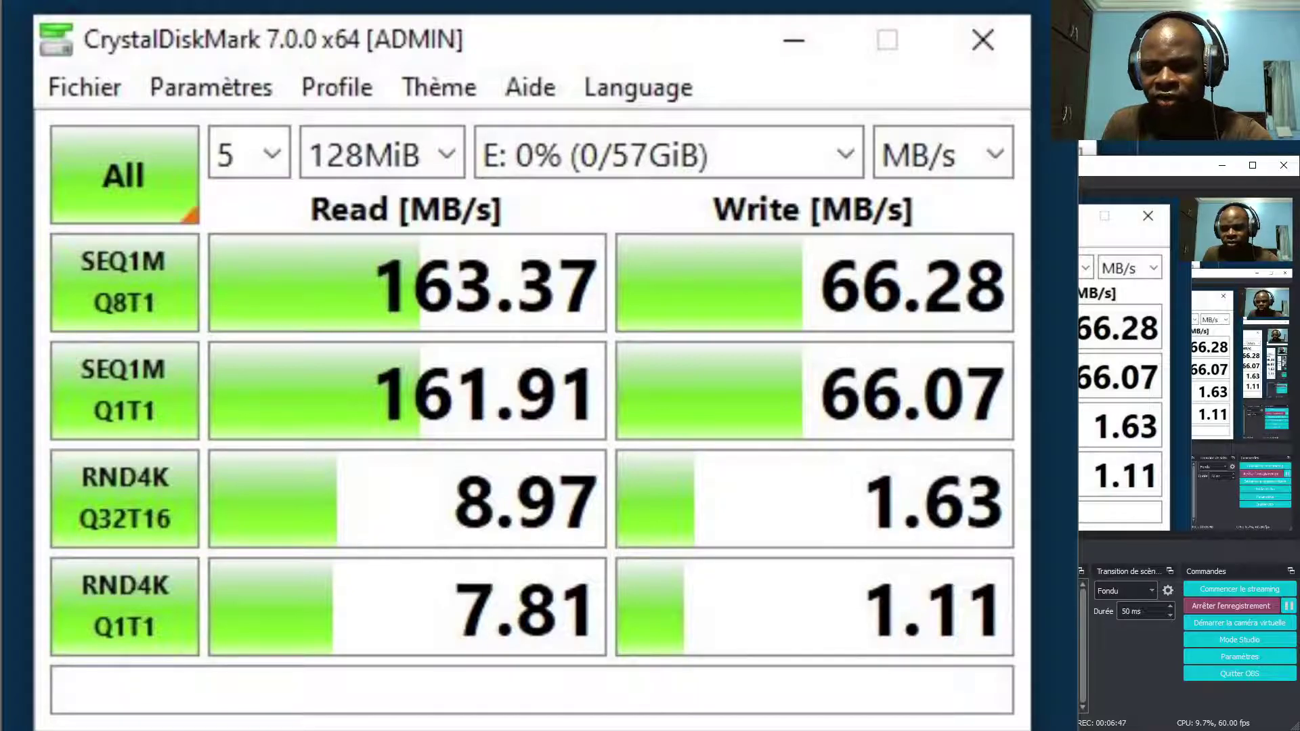
key(alt+Tab)
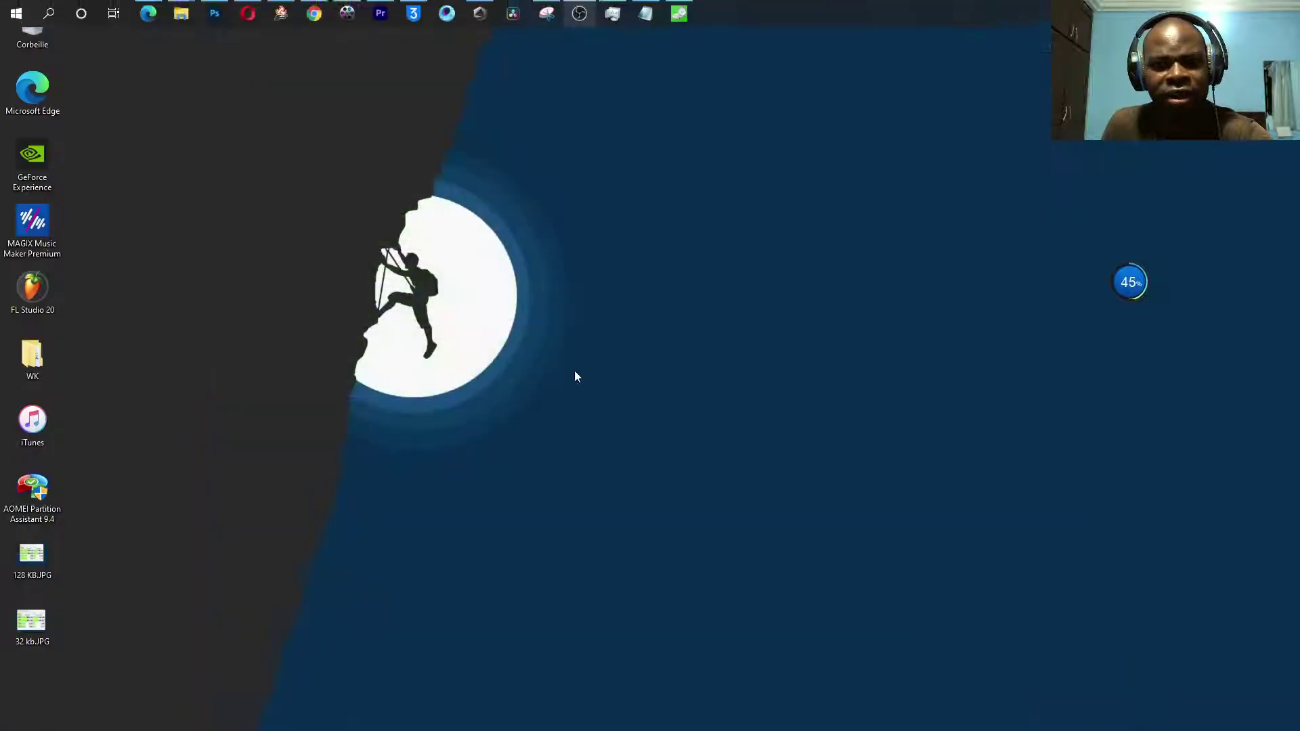
Launch CrystalDiskMark Shizuku Edition.
click(4, 6)
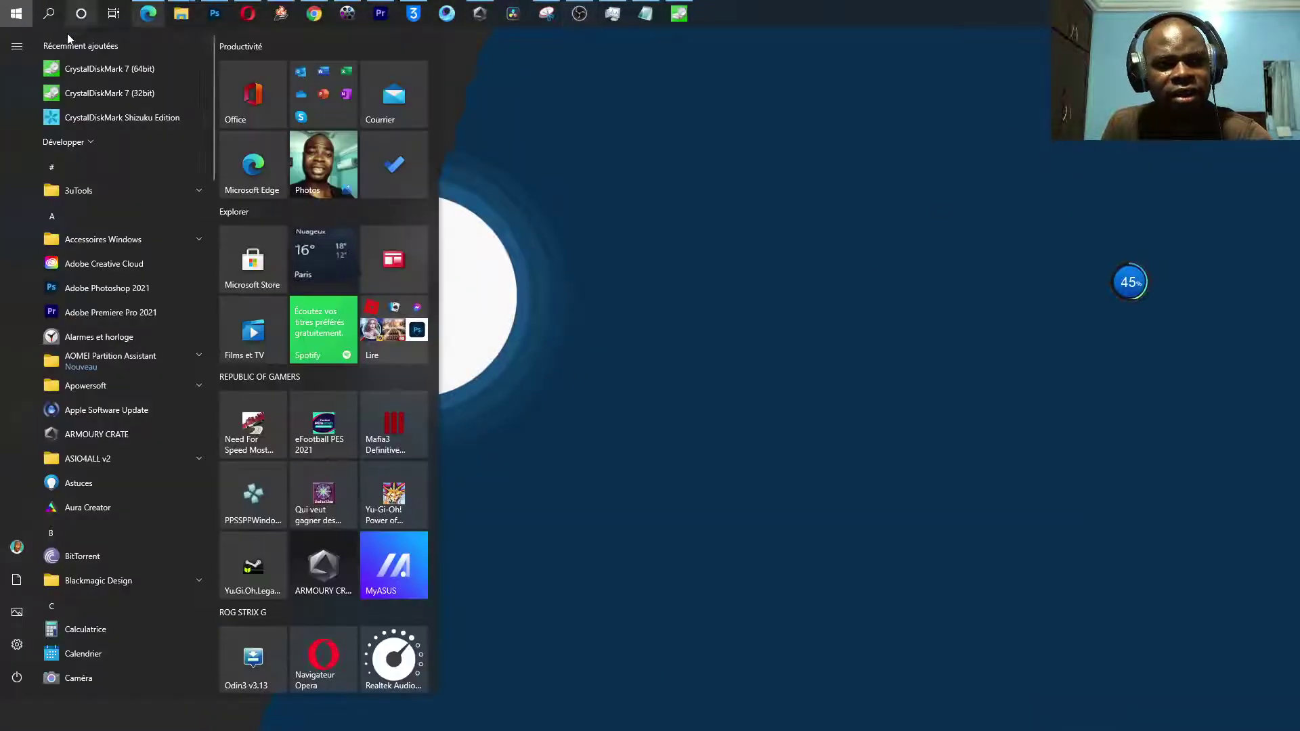
click(115, 116)
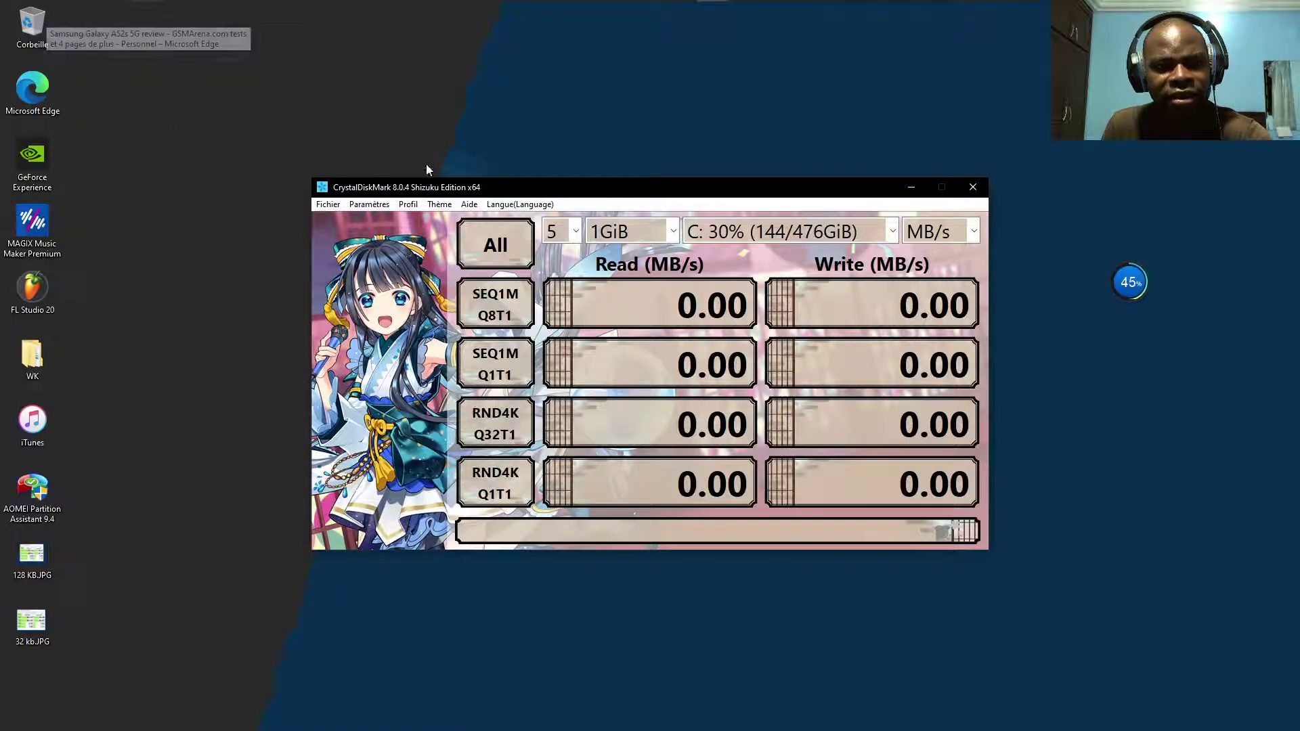
click(693, 87)
click(403, 193)
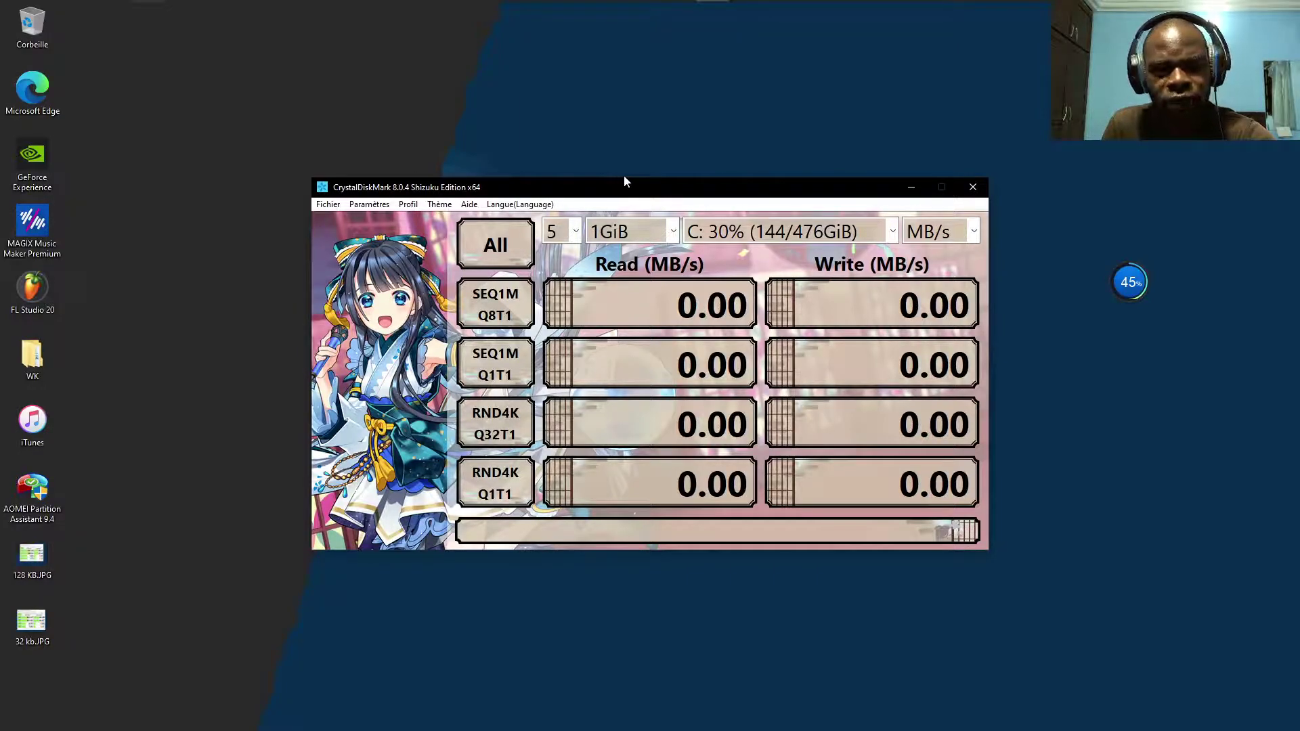
Select drive E:, set the test size to 32MiB, and run all tests in CrystalDiskMark Shizuku Edition.
click(805, 233)
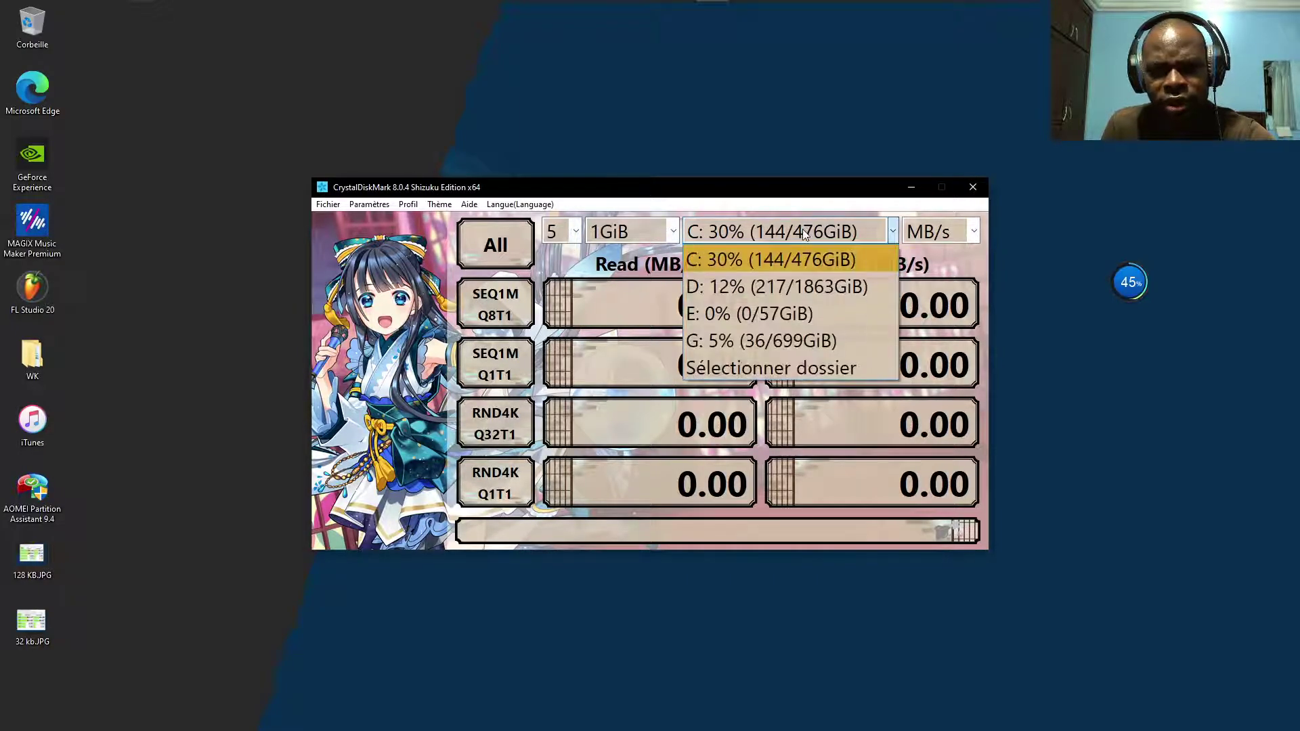
click(814, 316)
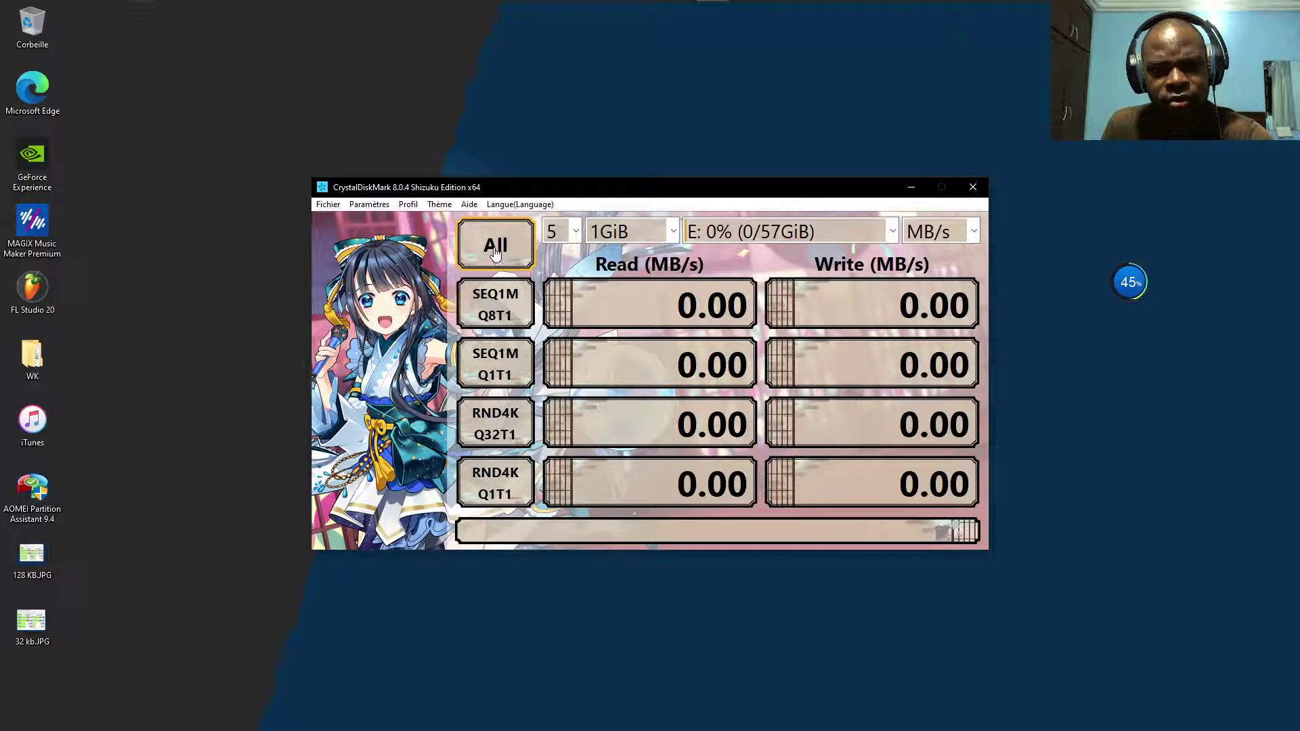
click(653, 235)
scroll(639, 335, up, 1)
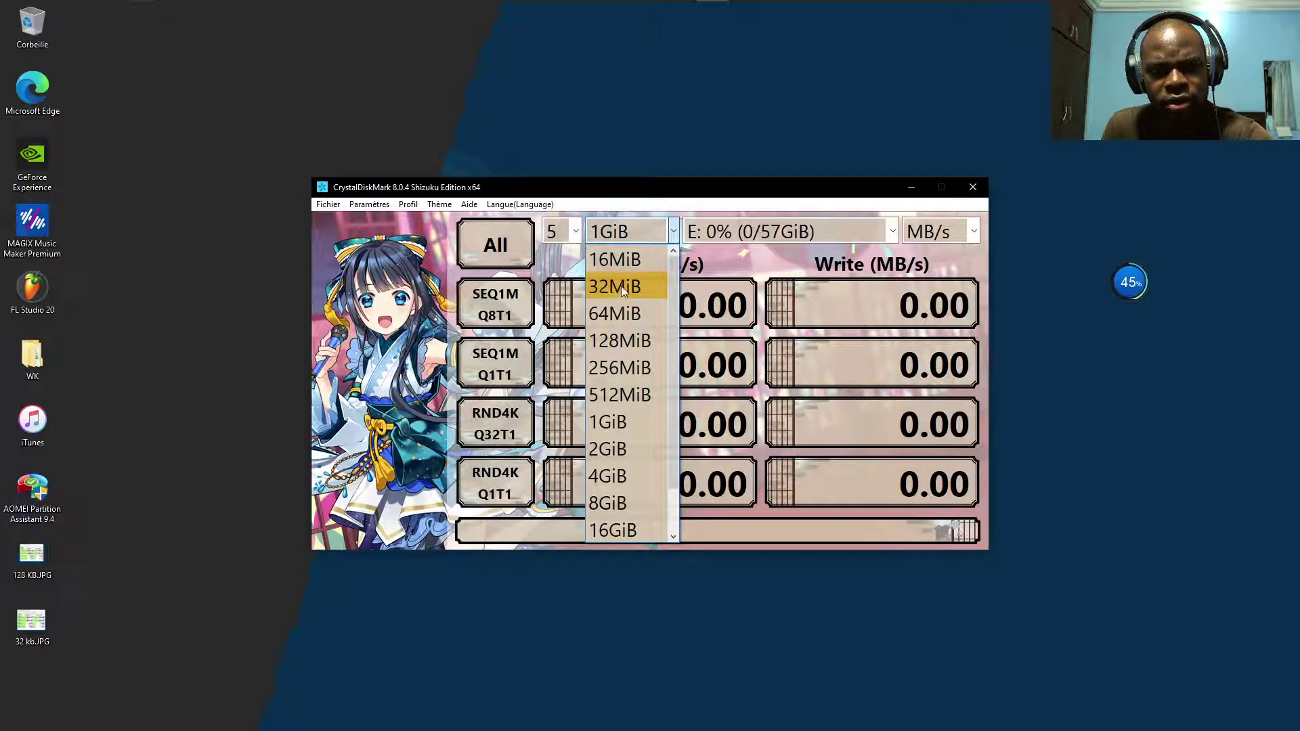
click(621, 287)
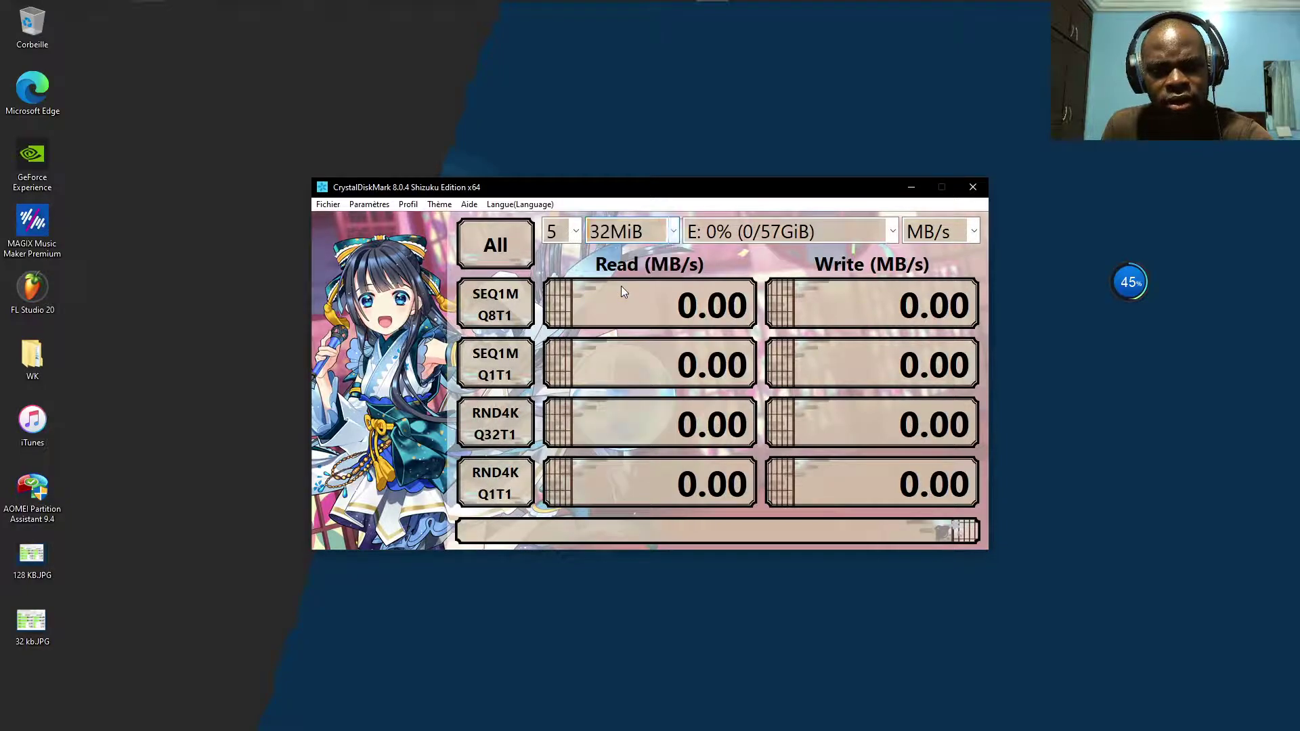
click(497, 252)
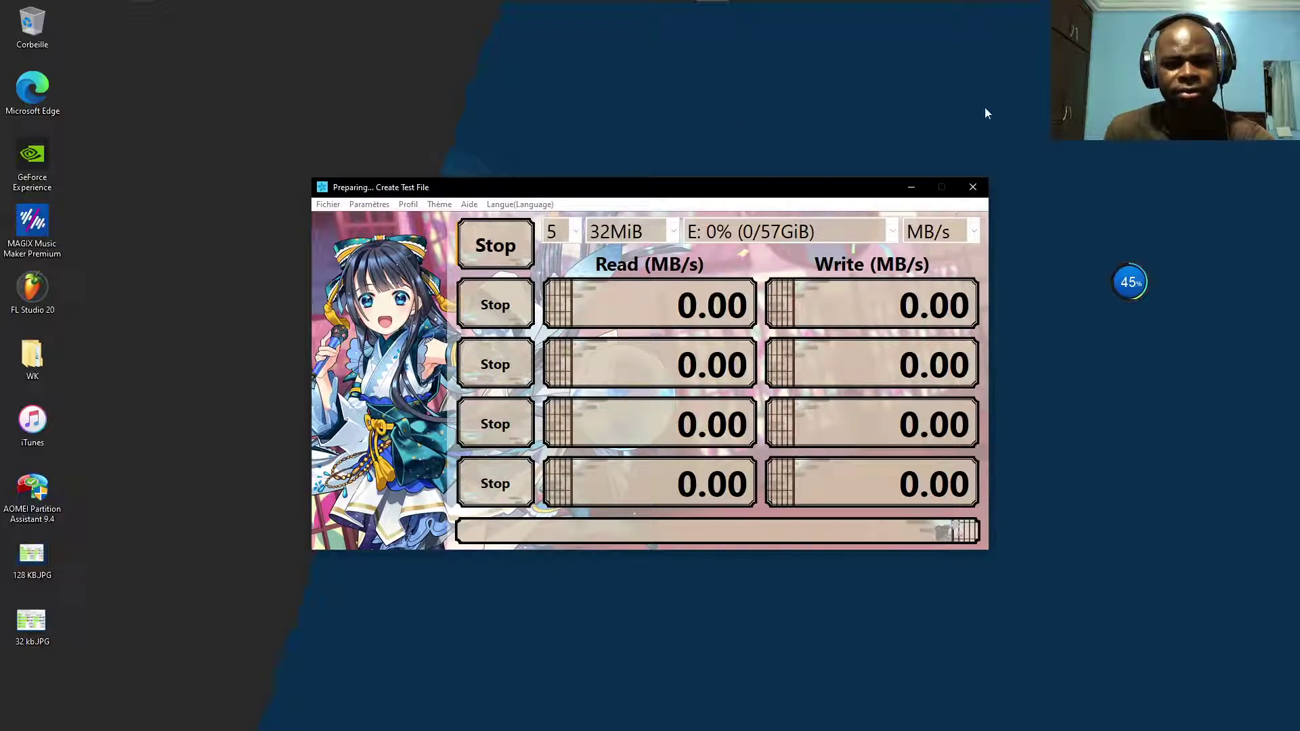
mouse_move(331, 6)
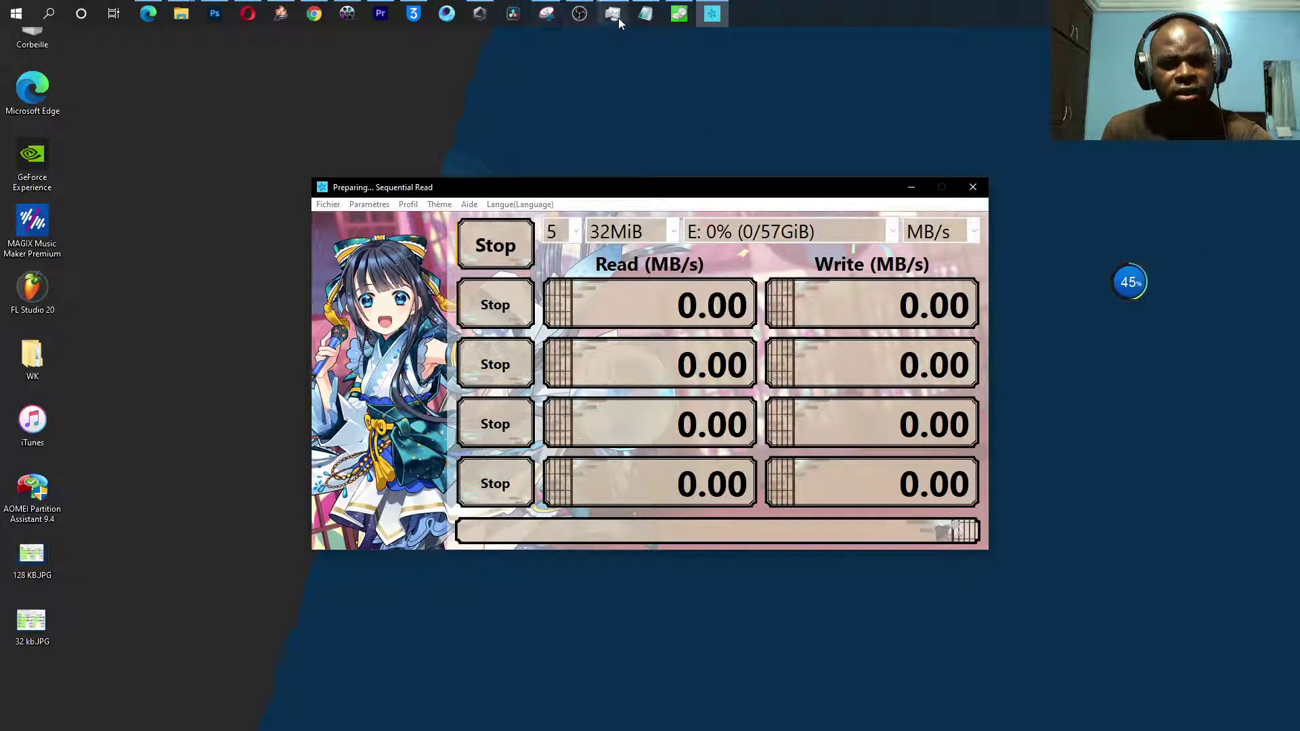
Capture the full screen with the running benchmark in Outil Capture d'écran, save the capture, and close the tool.
click(557, 18)
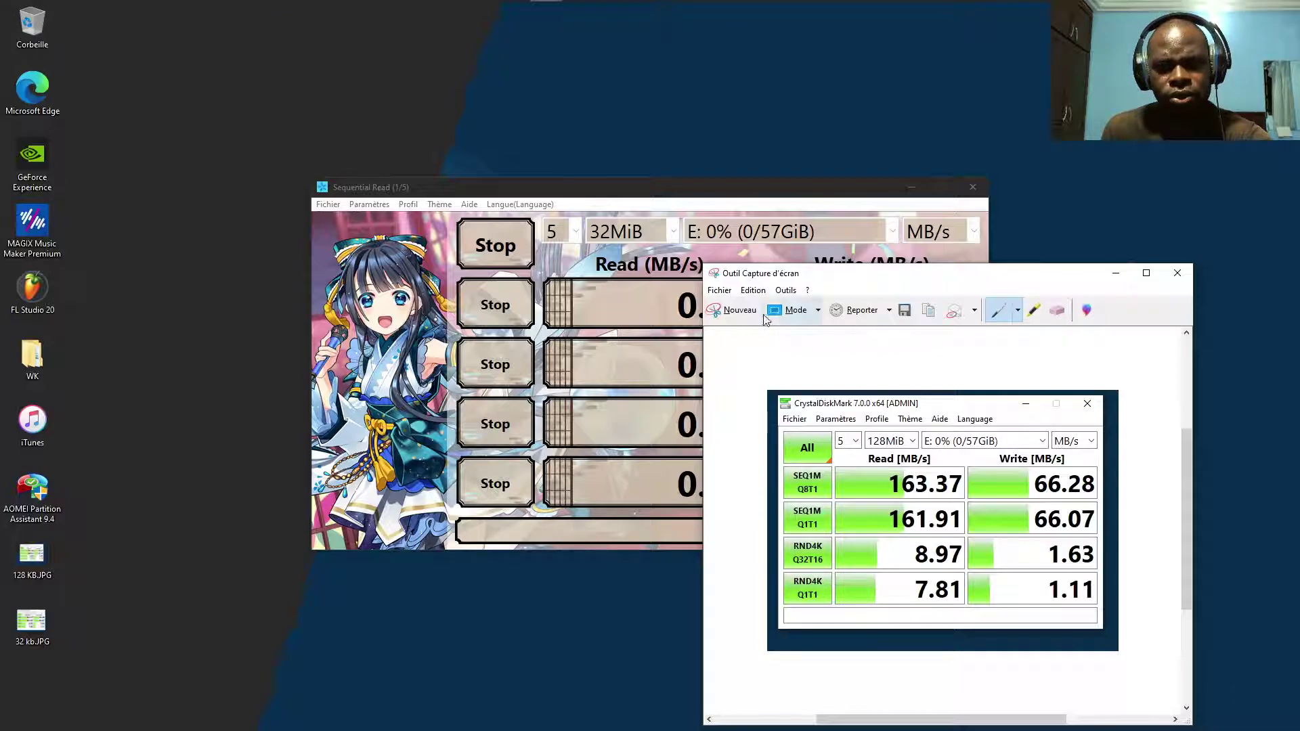
click(731, 310)
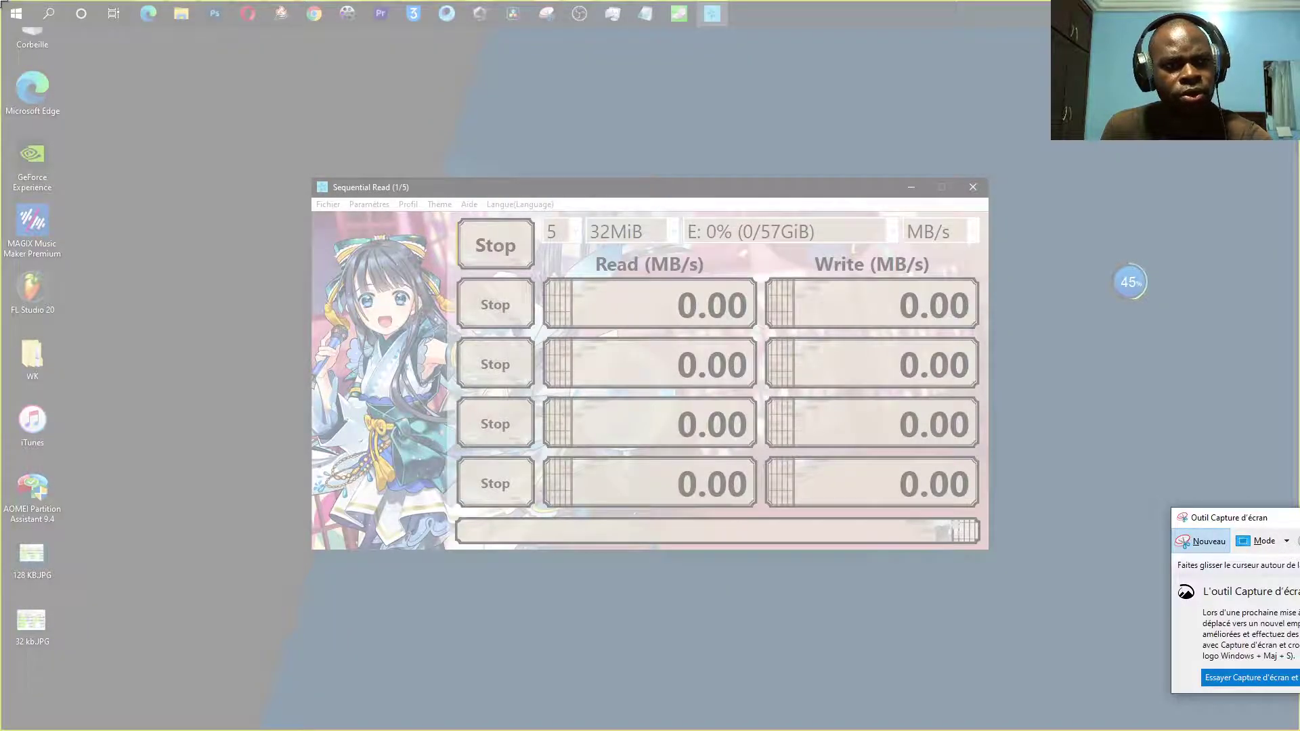
key(Escape)
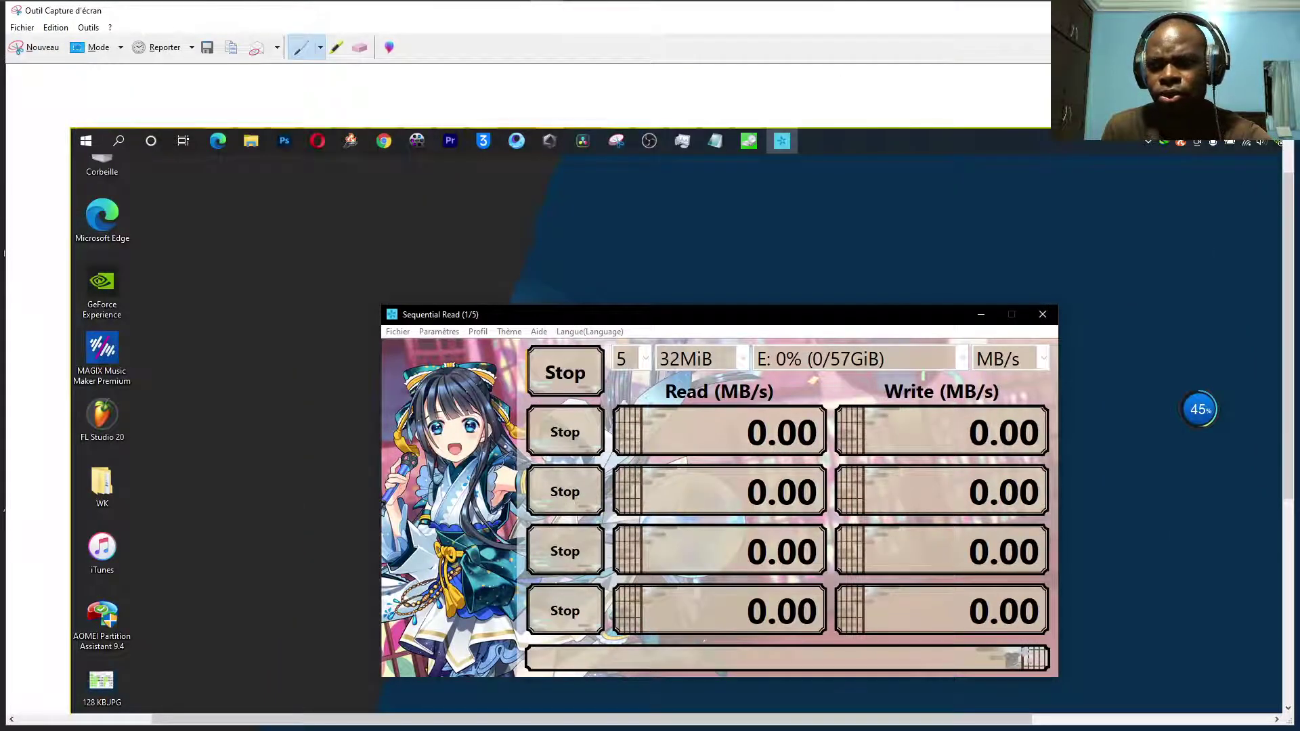
click(34, 47)
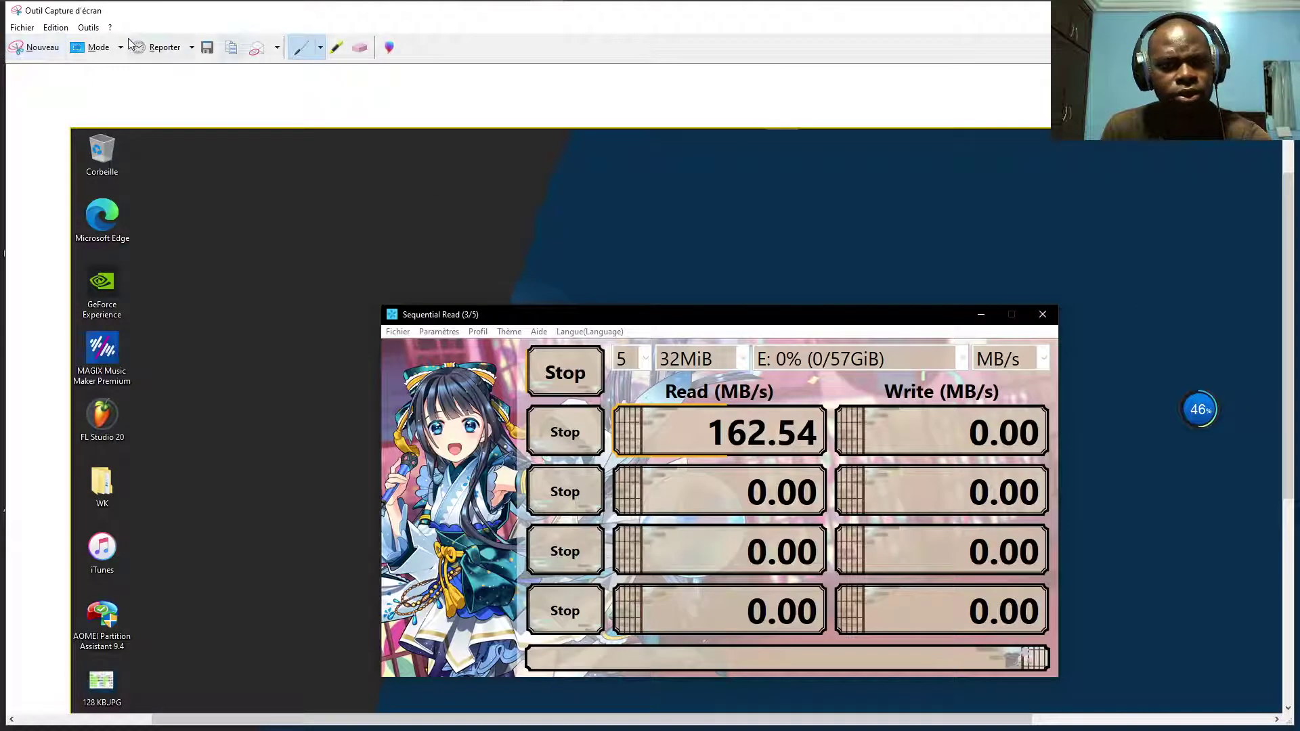
click(206, 47)
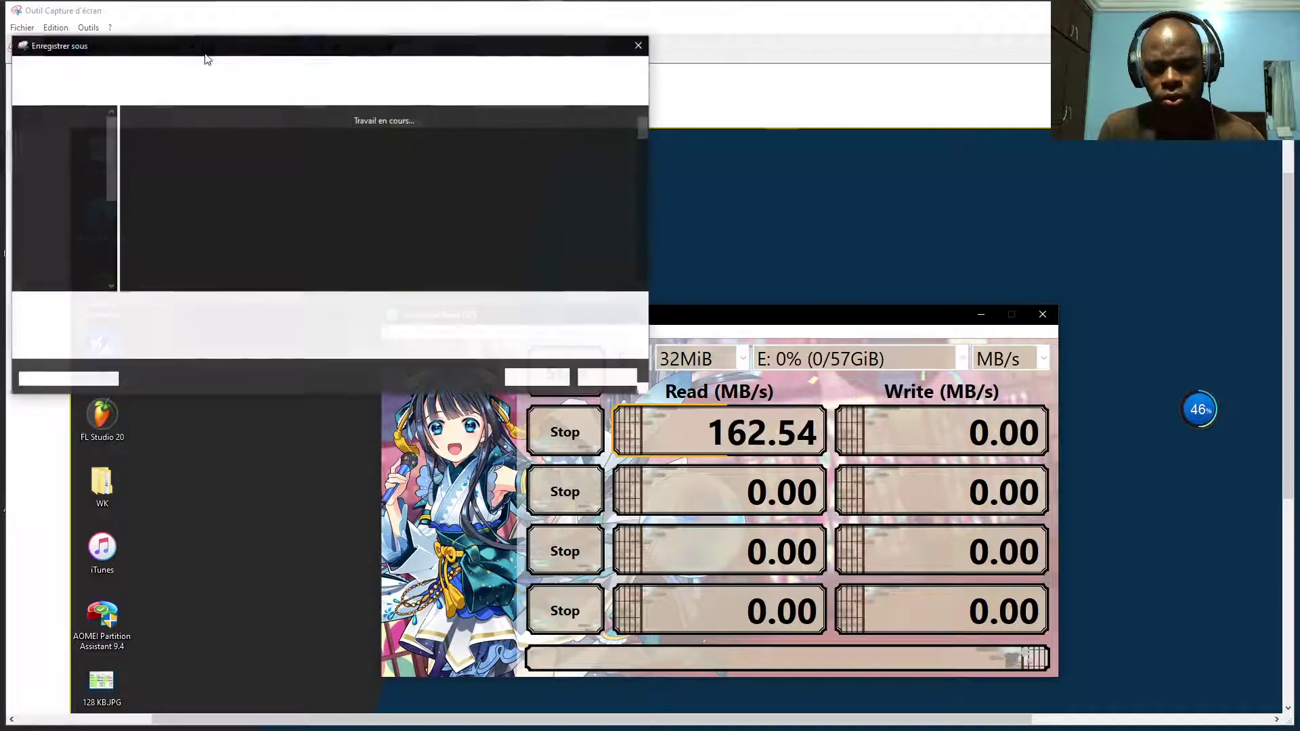
text(ngnn)
key(Return)
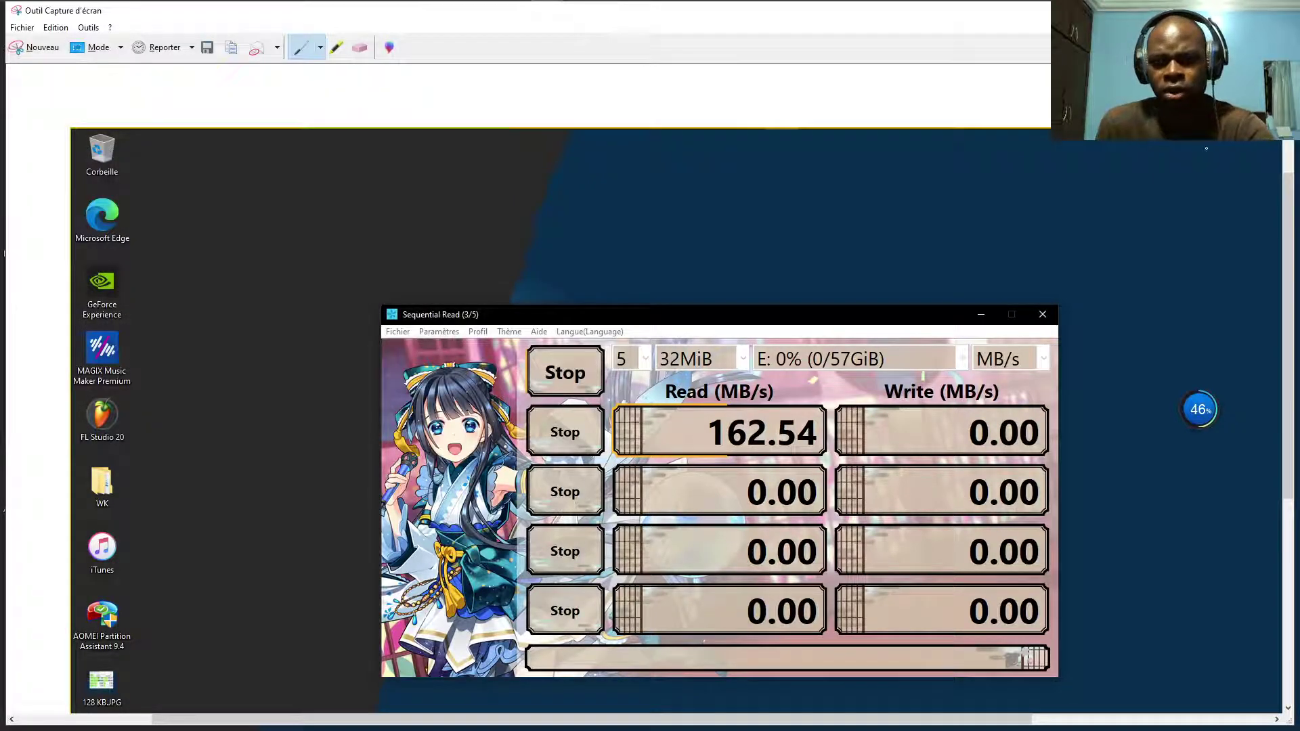
click(1283, 9)
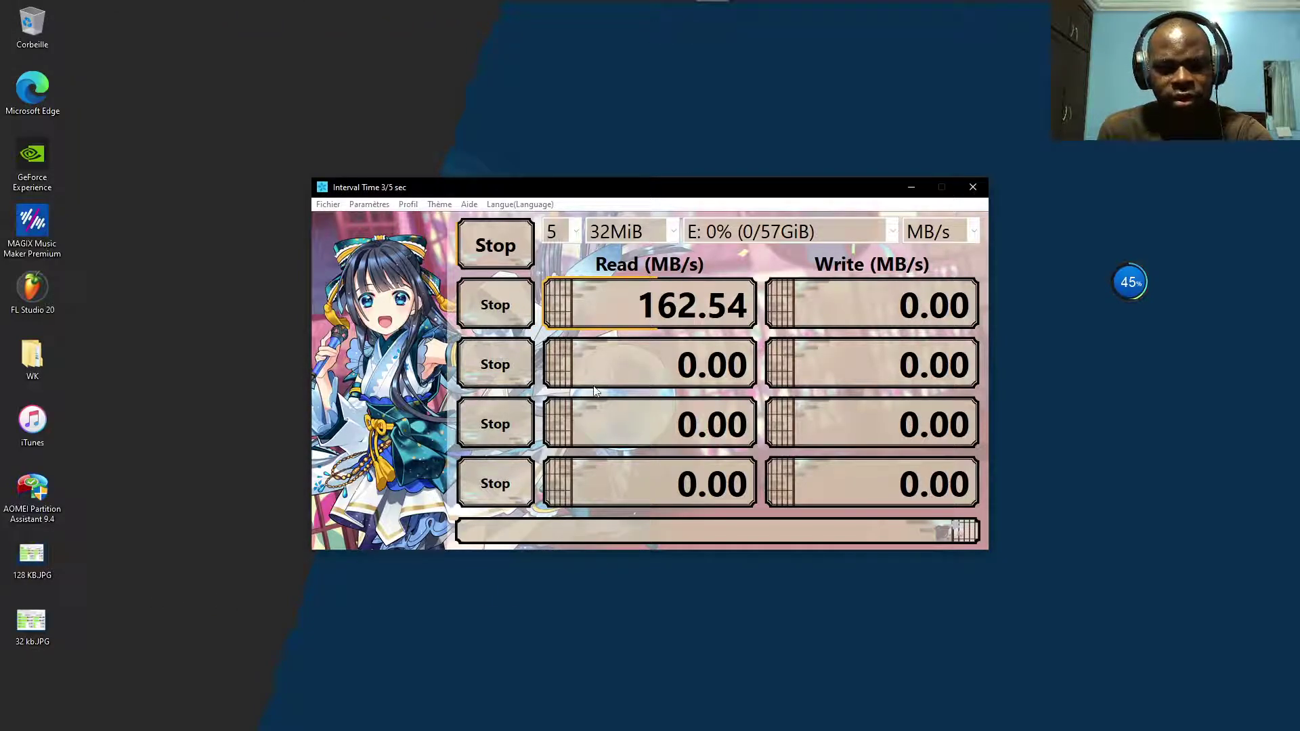
Check the recording status in OBS and minimize its window again.
click(30, 627)
drag(159, 677, 293, 620)
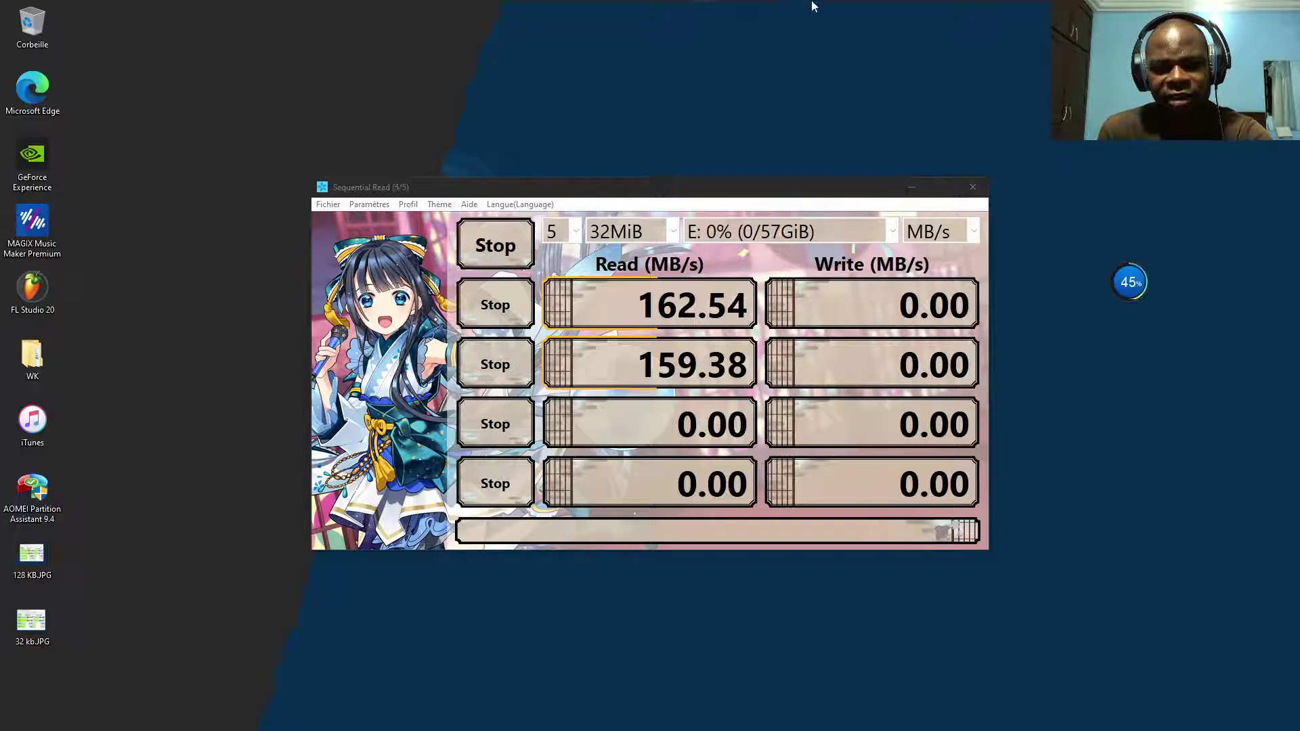
click(584, 12)
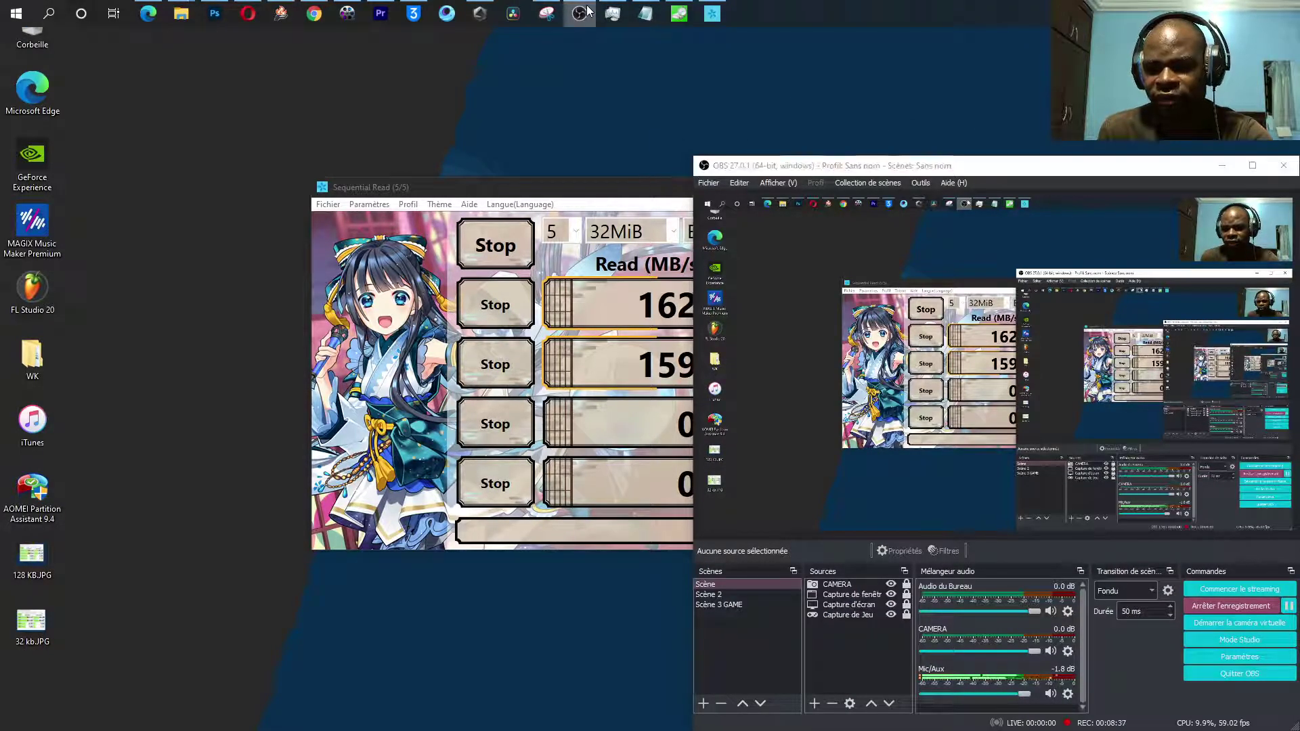
click(583, 12)
Stop the running benchmark, set the test size to 128MiB, and run all tests on drive E: again.
click(515, 252)
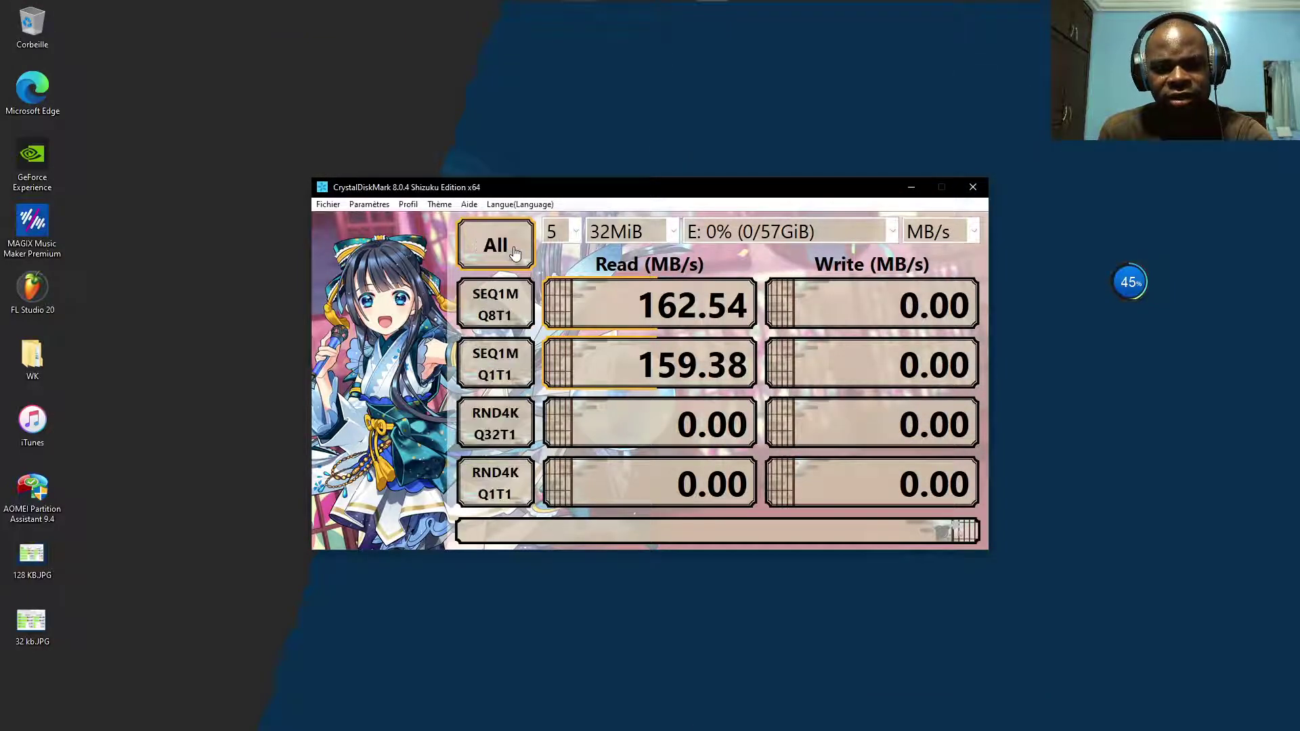
click(630, 232)
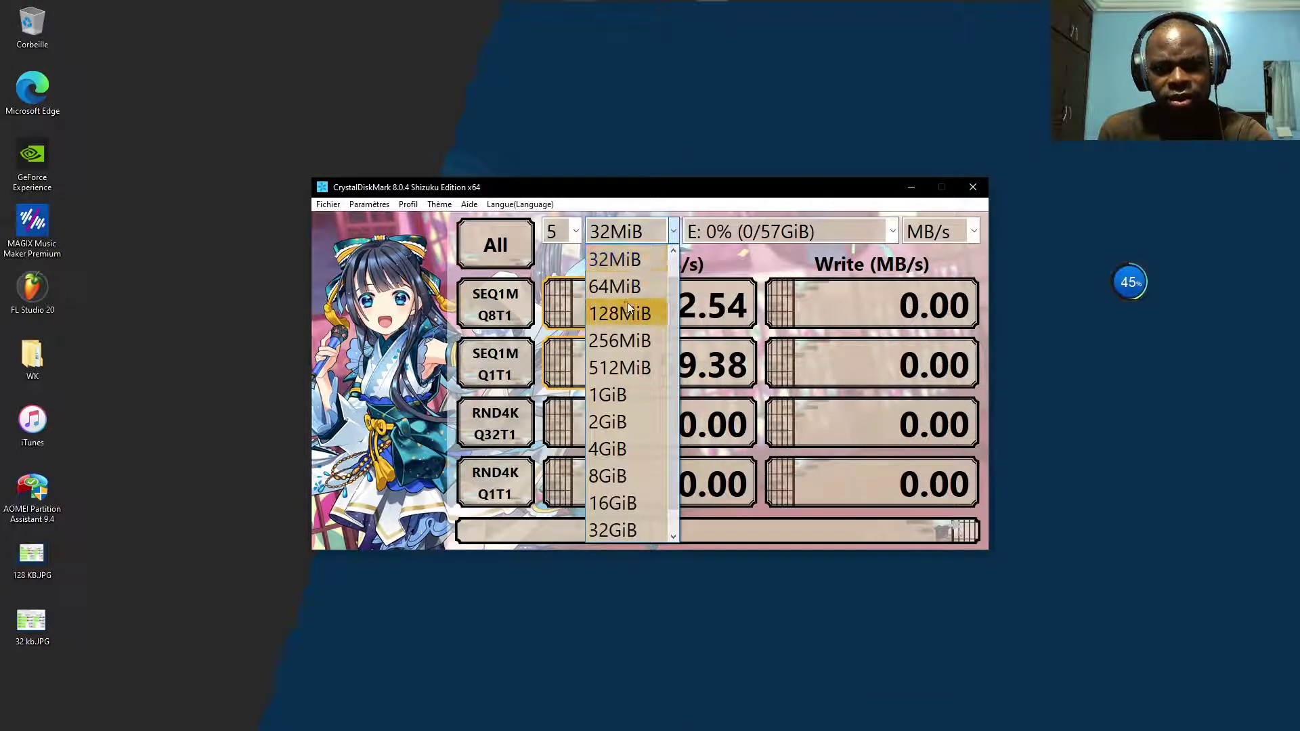
scroll(629, 311, up, 1)
click(625, 341)
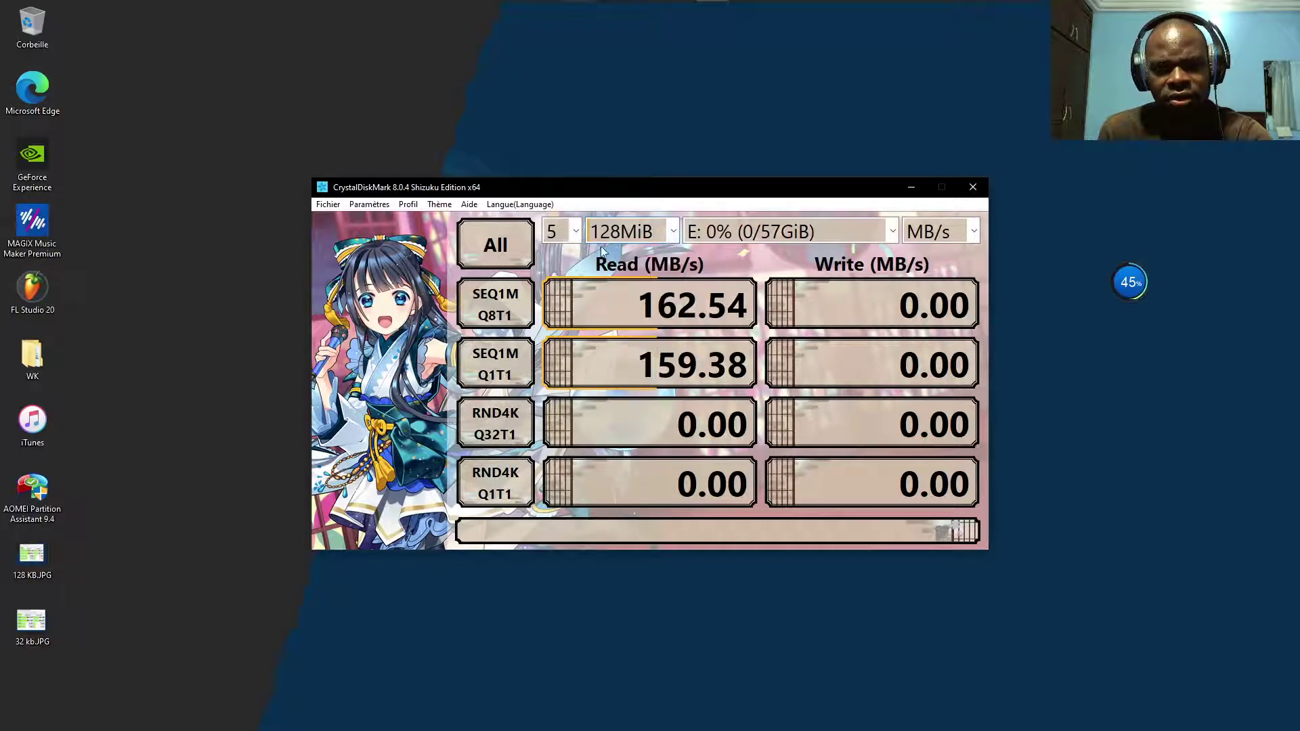
click(514, 255)
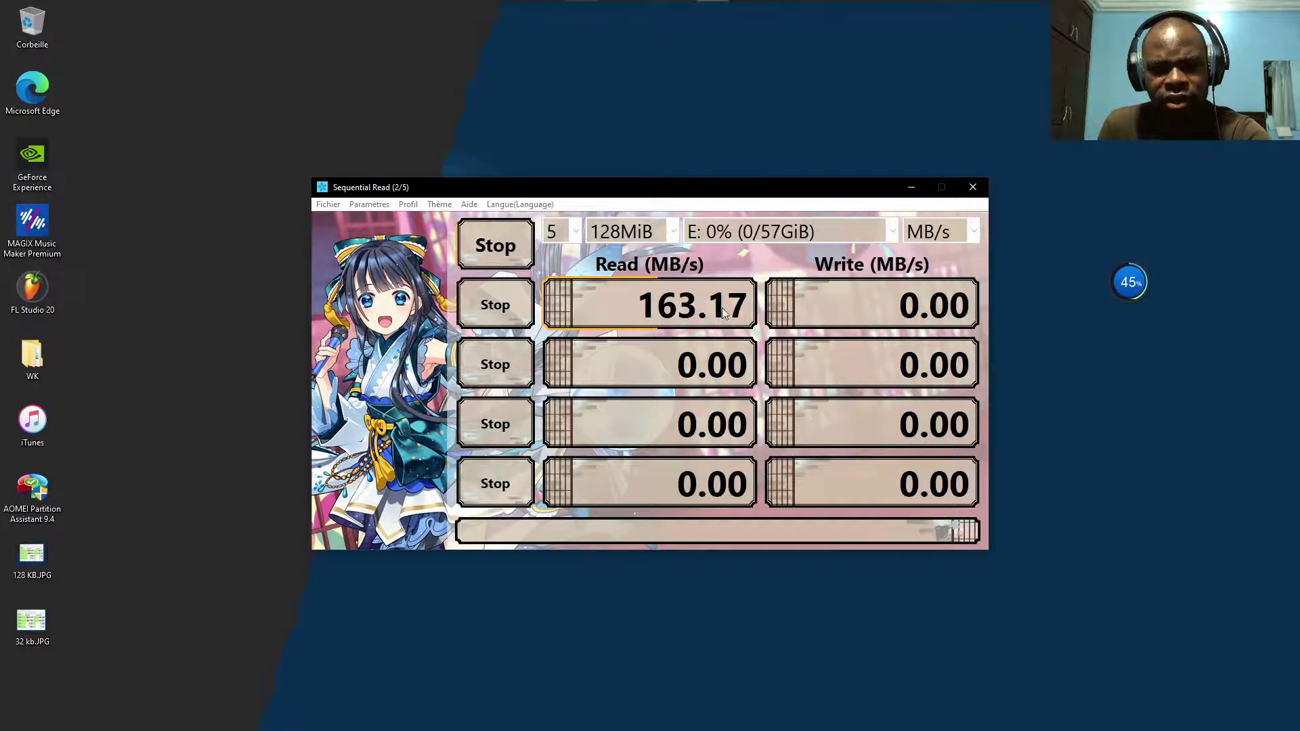
Open 32 kb.JPG enlarged beside the running benchmark and compare its sequential read speeds with the new ones.
click(27, 640)
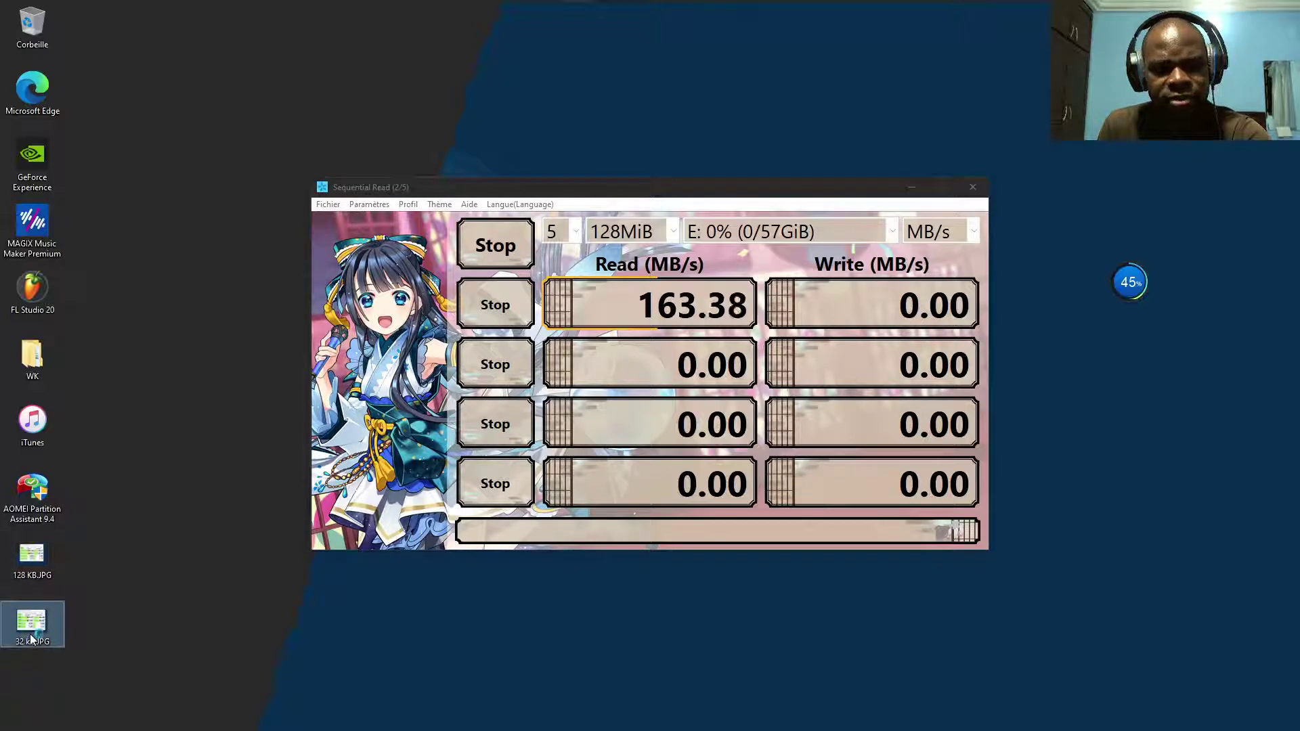
double_click(31, 636)
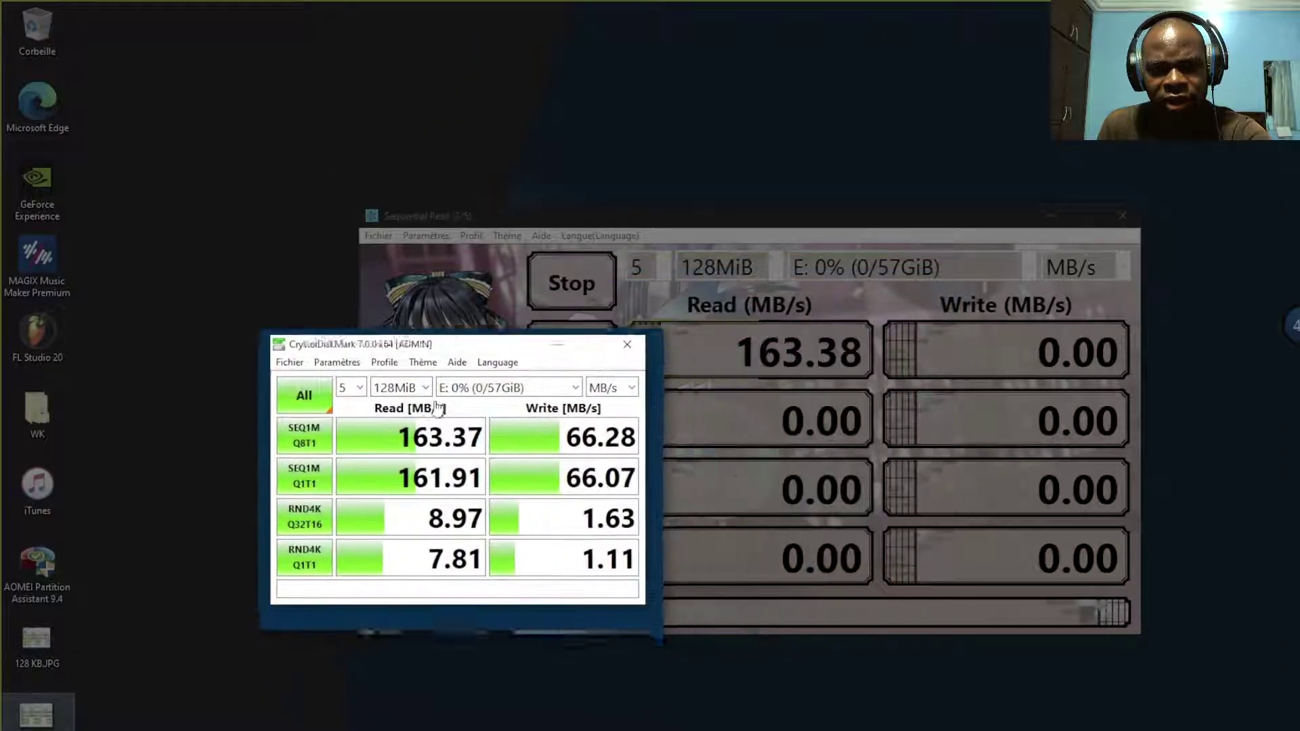
drag(450, 409, 334, 199)
scroll(450, 249, up, 3)
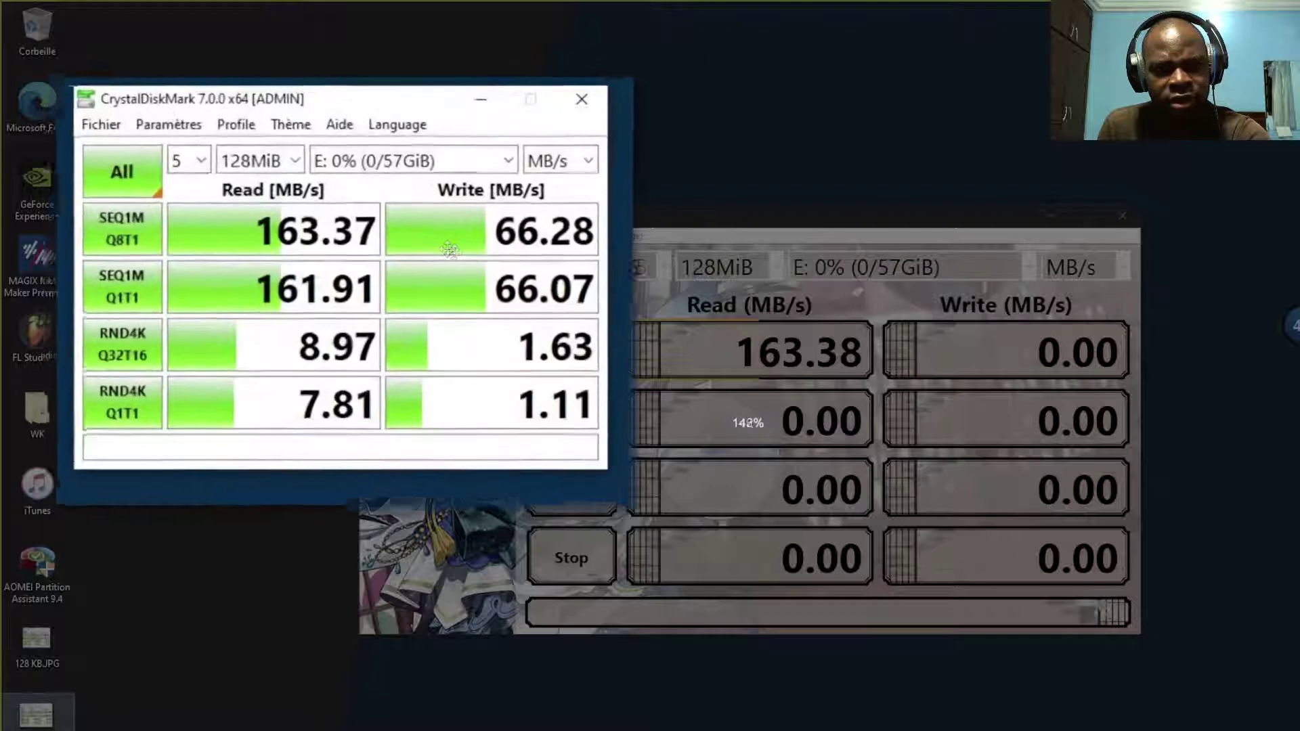
scroll(450, 249, up, 2)
drag(424, 293, 428, 290)
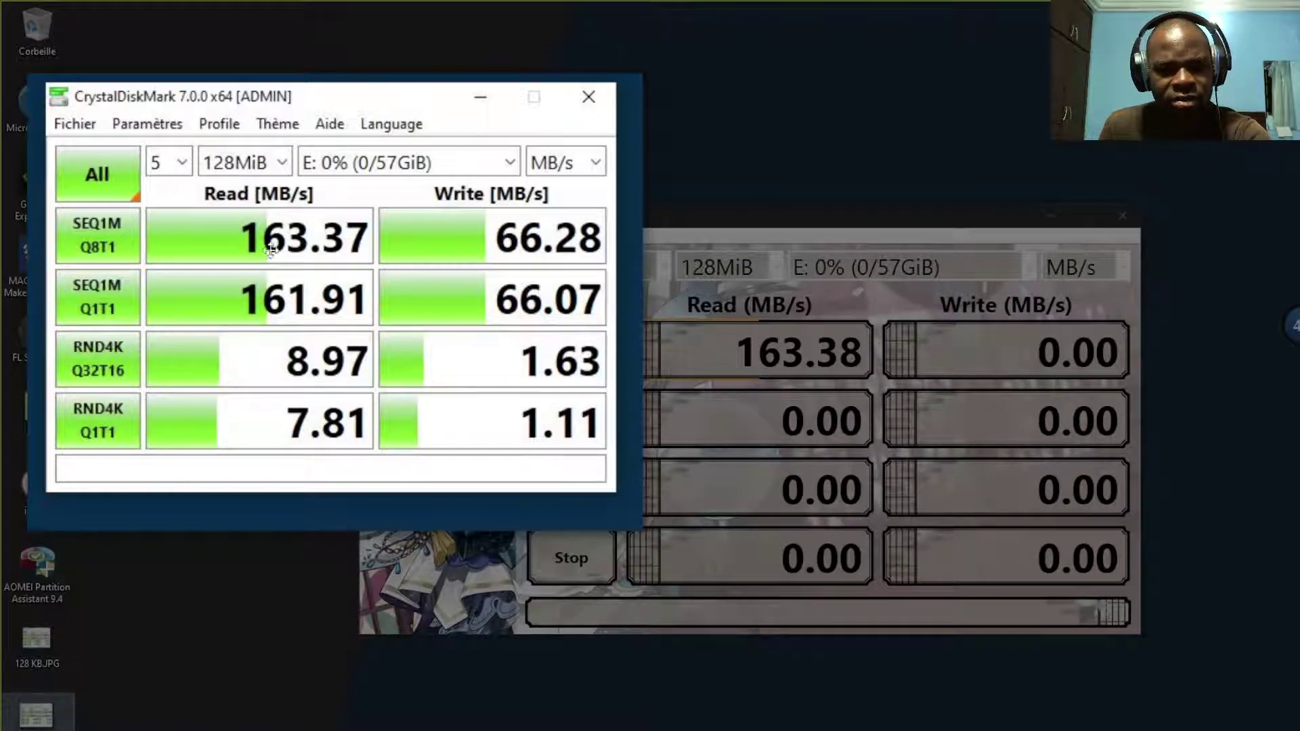
scroll(318, 249, up, 2)
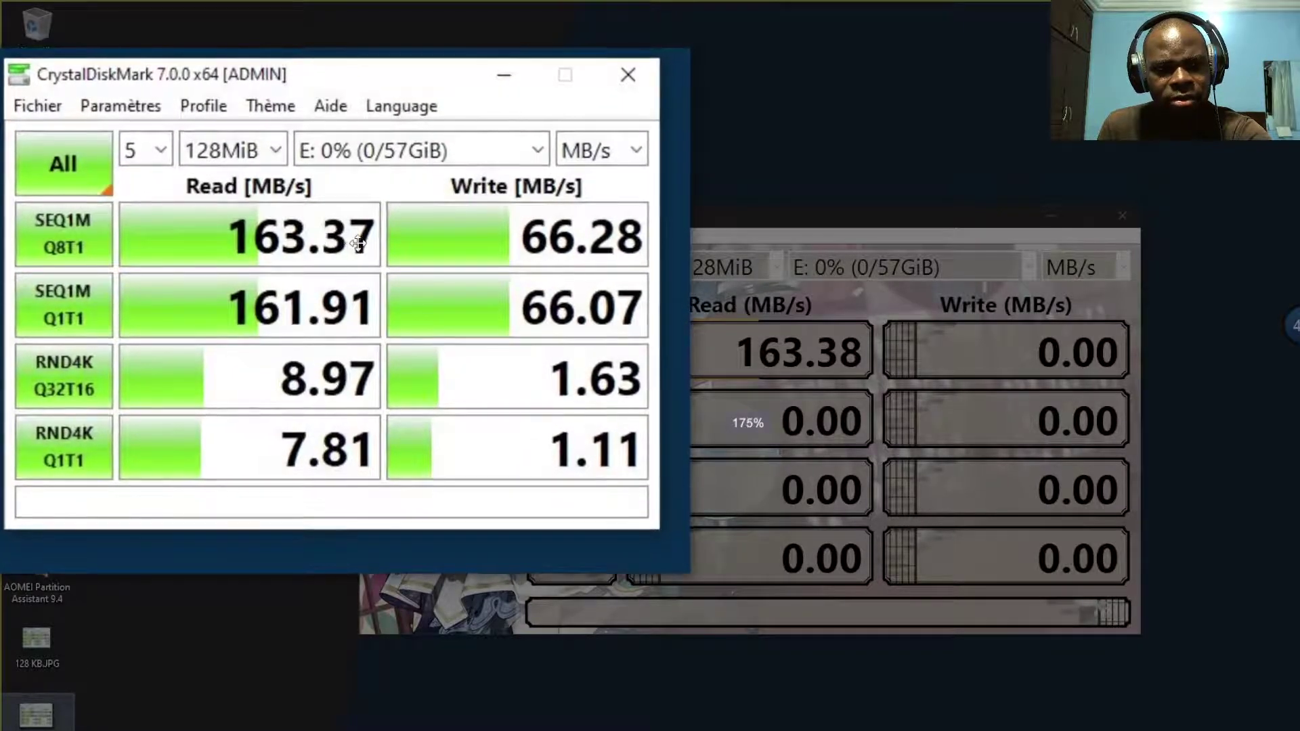
scroll(357, 244, down, 1)
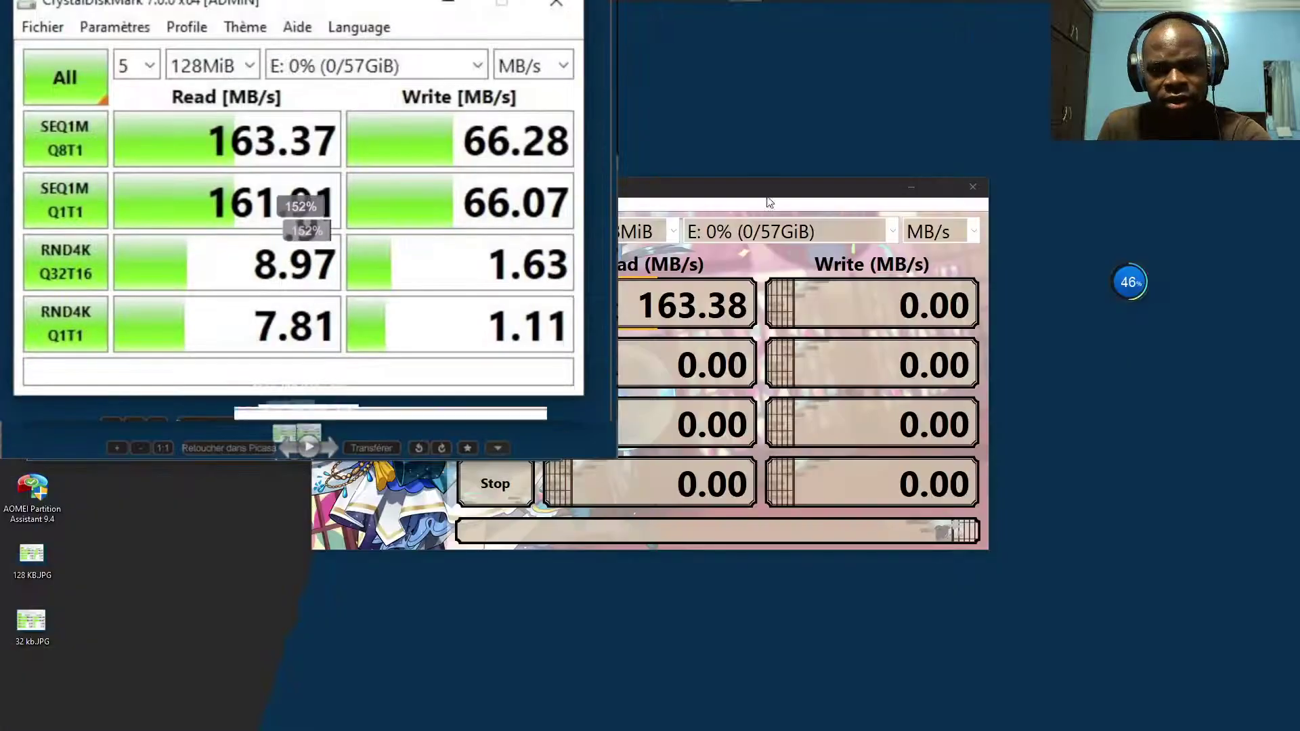
Stop the benchmark, set the test size to 1GiB, run all tests, and move the benchmark window clear of the enlarged image.
click(788, 215)
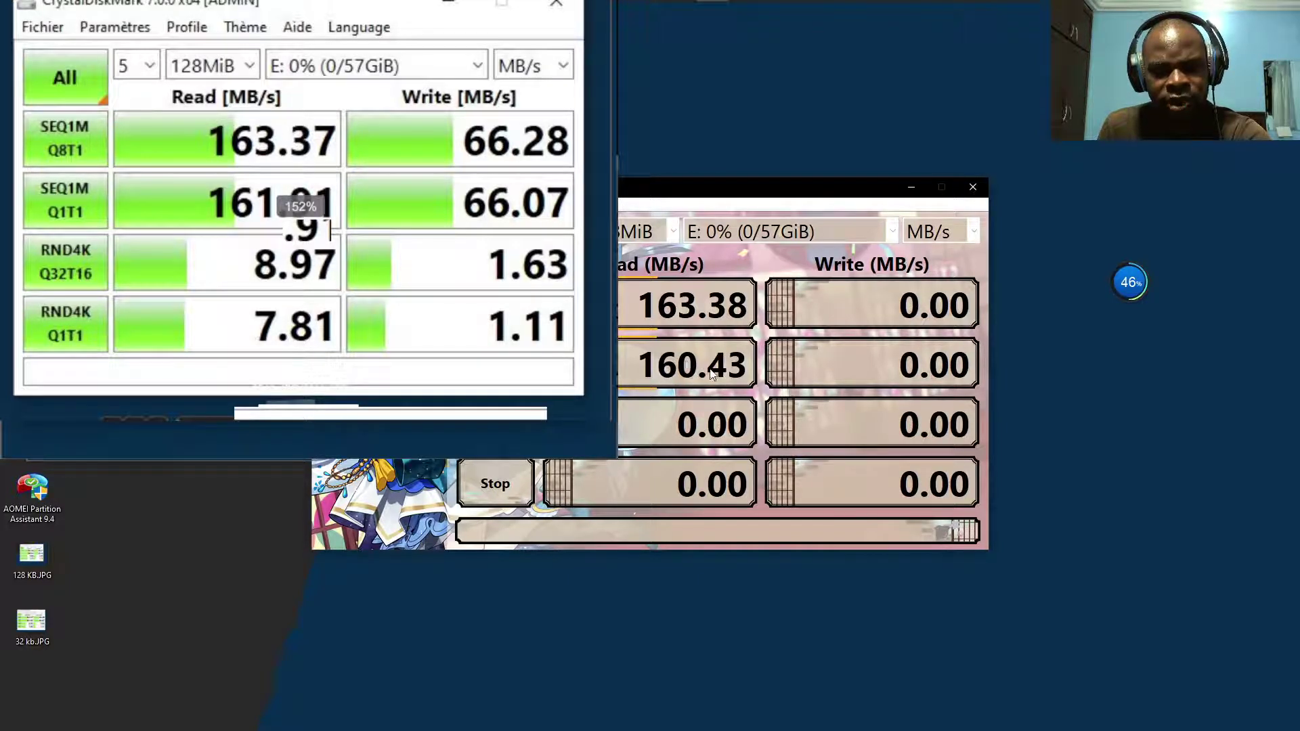
click(656, 231)
click(620, 367)
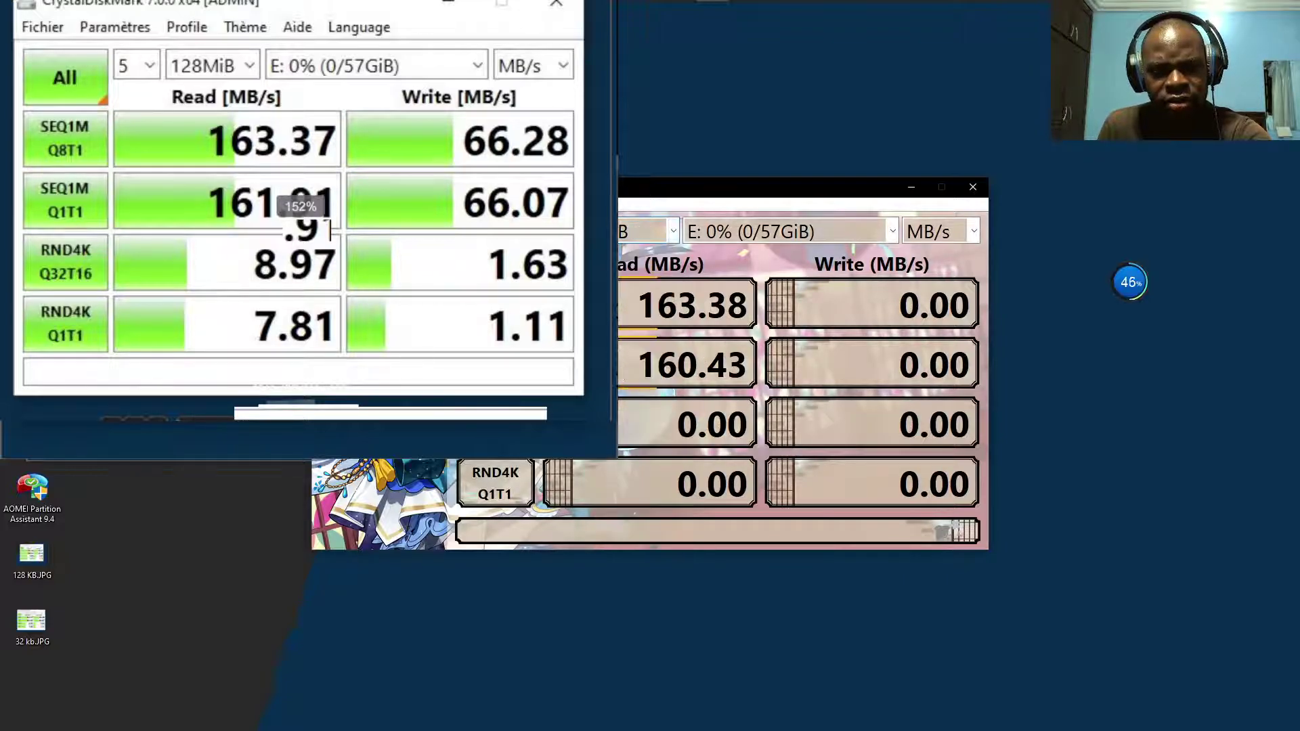
click(495, 483)
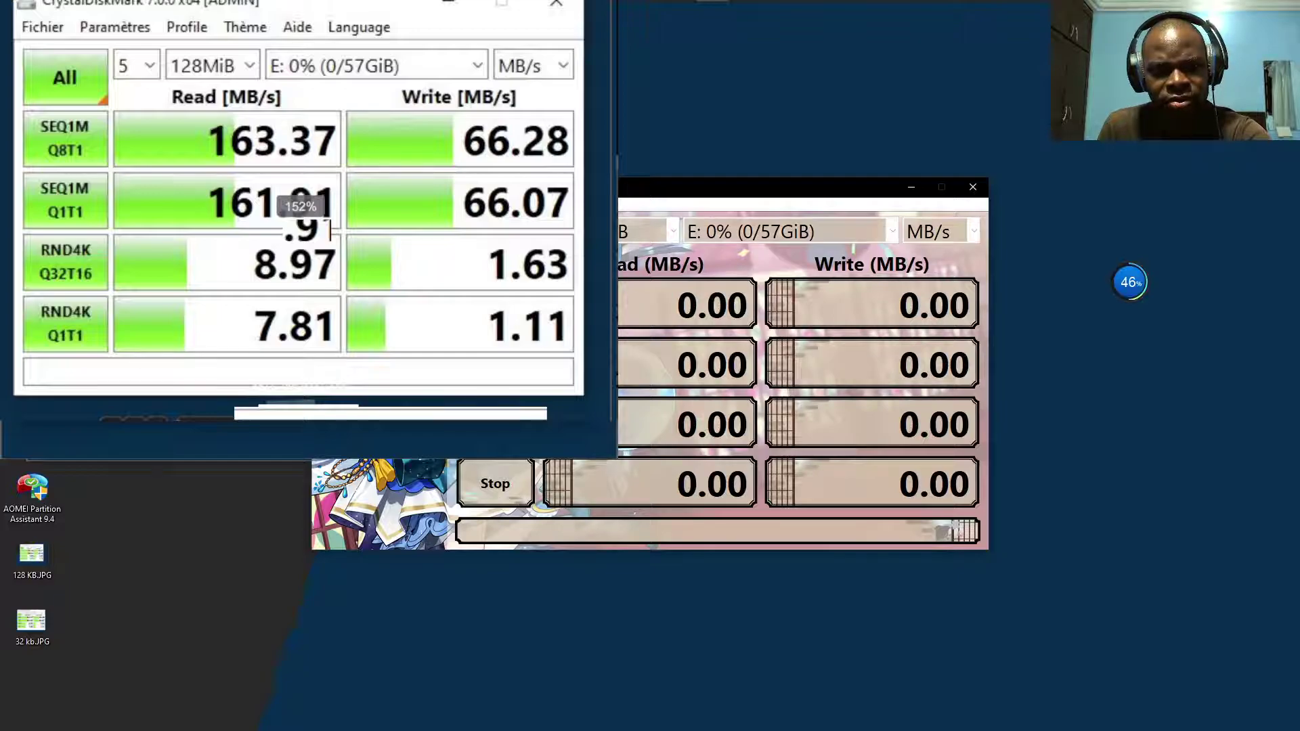
drag(677, 181, 969, 234)
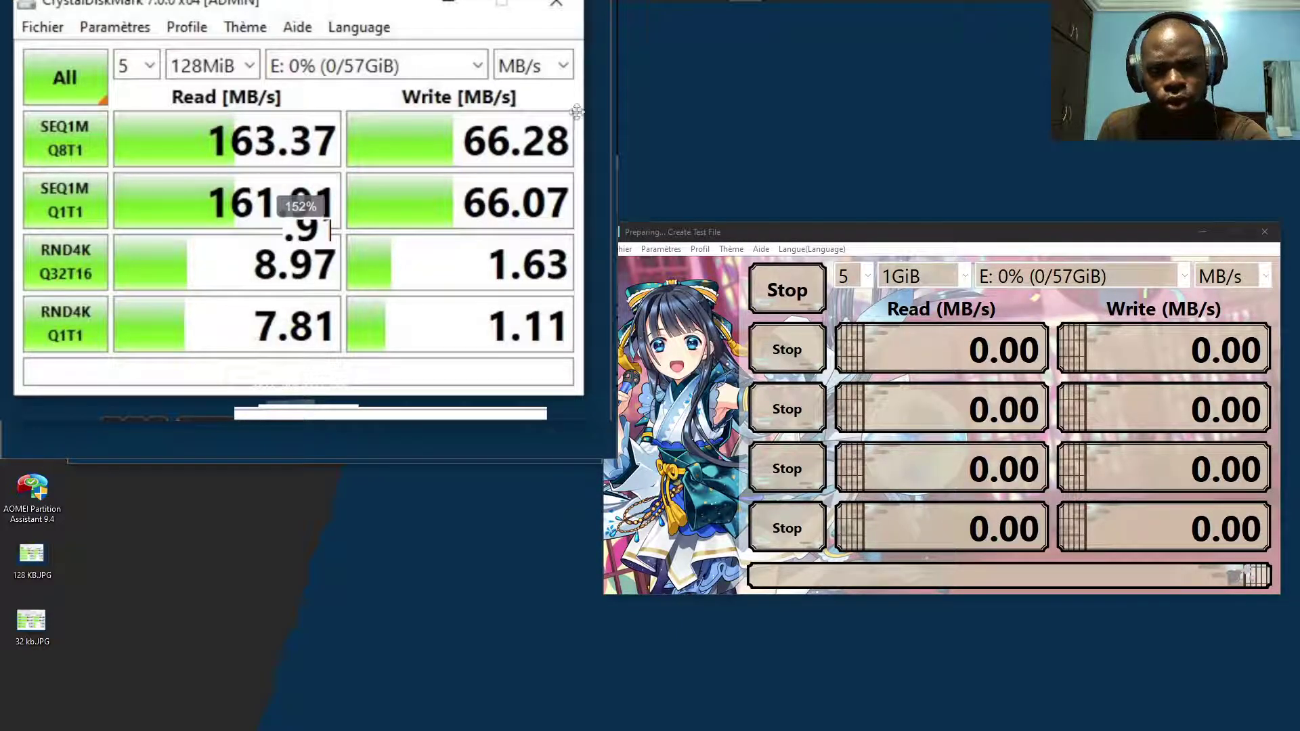
mouse_move(845, 235)
mouse_down()
mouse_move(827, 233)
mouse_move(844, 233)
mouse_up()
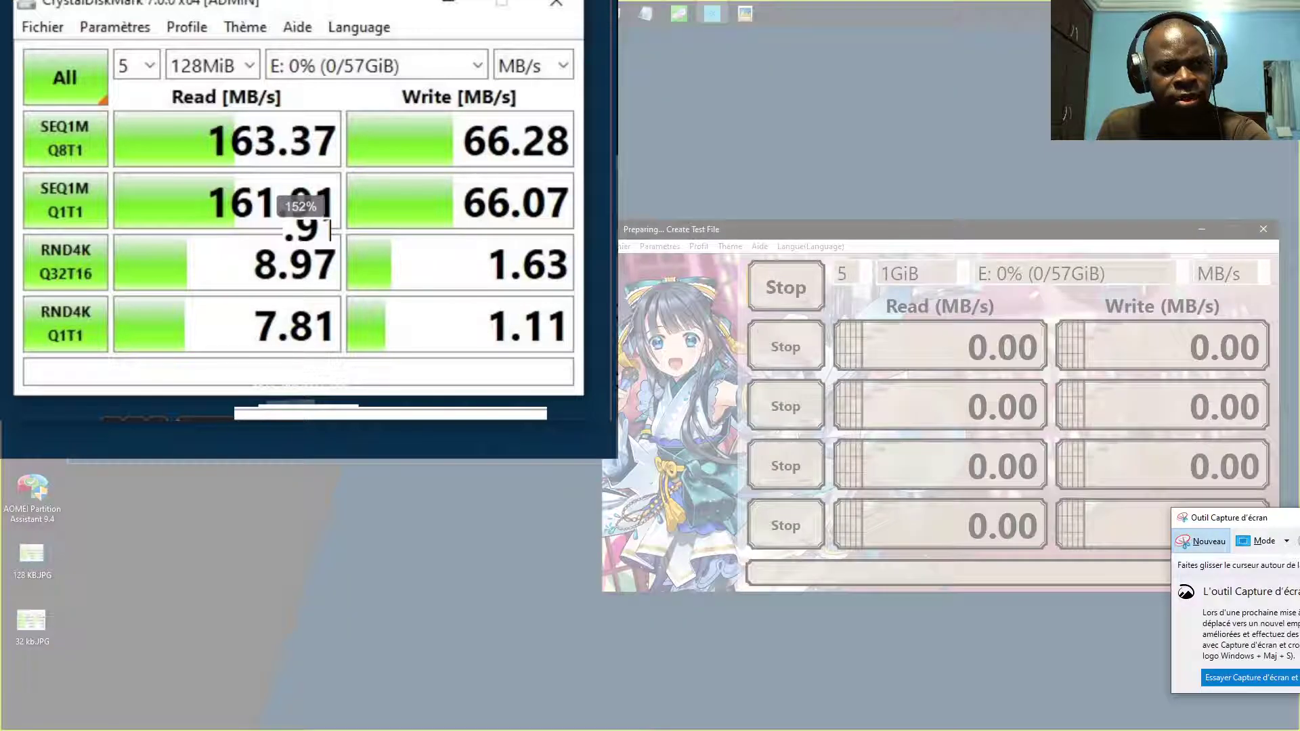
Capture the full screen in Outil Capture d'écran, draw red pen strokes between the two benchmark windows, and leave the tool.
key(Escape)
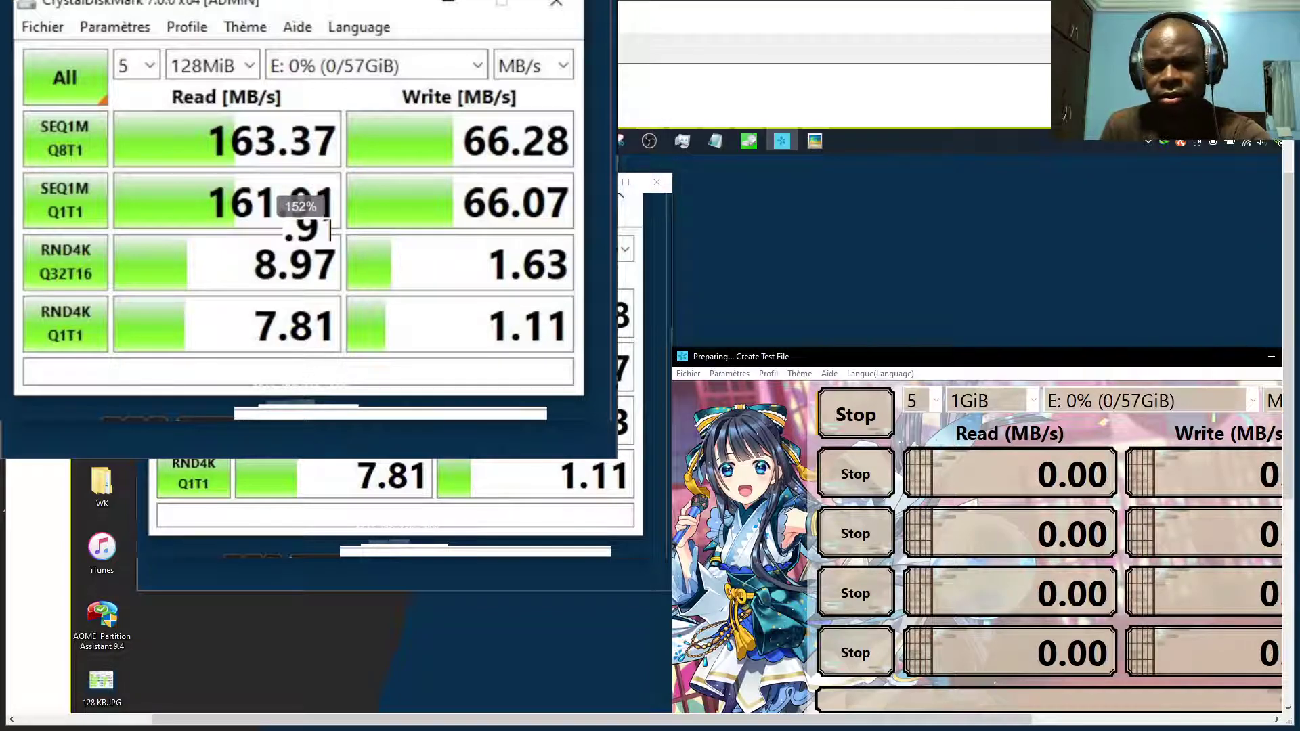
scroll(677, 413, down, 1)
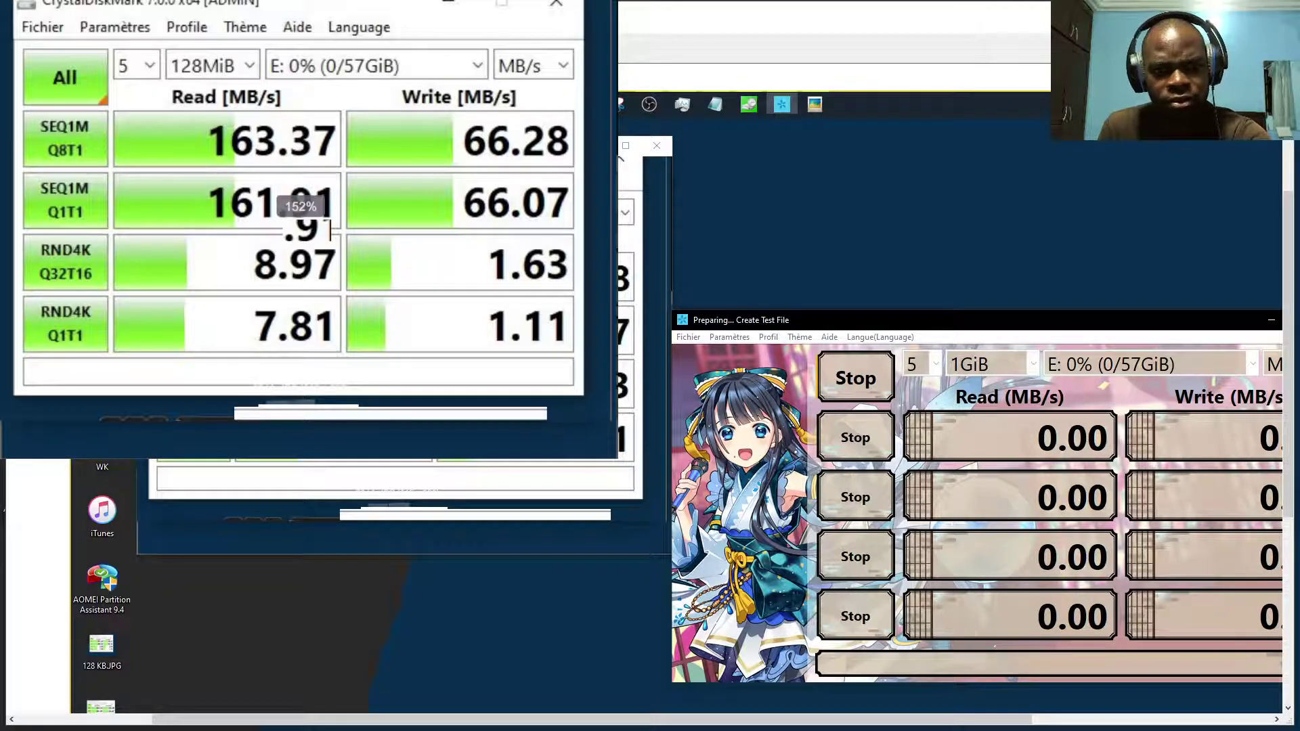
mouse_move(697, 332)
mouse_down()
mouse_move(690, 284)
mouse_move(620, 233)
mouse_move(619, 352)
mouse_up()
drag(618, 306, 668, 306)
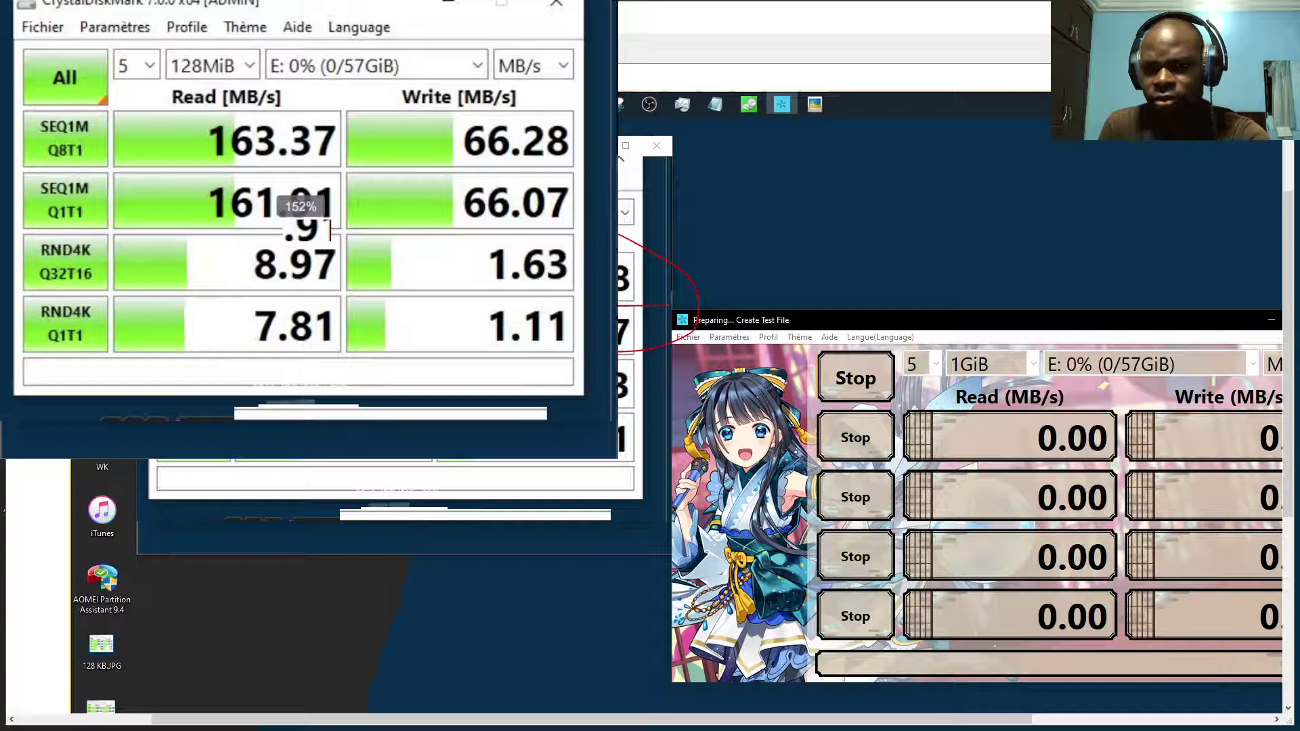
key(Escape)
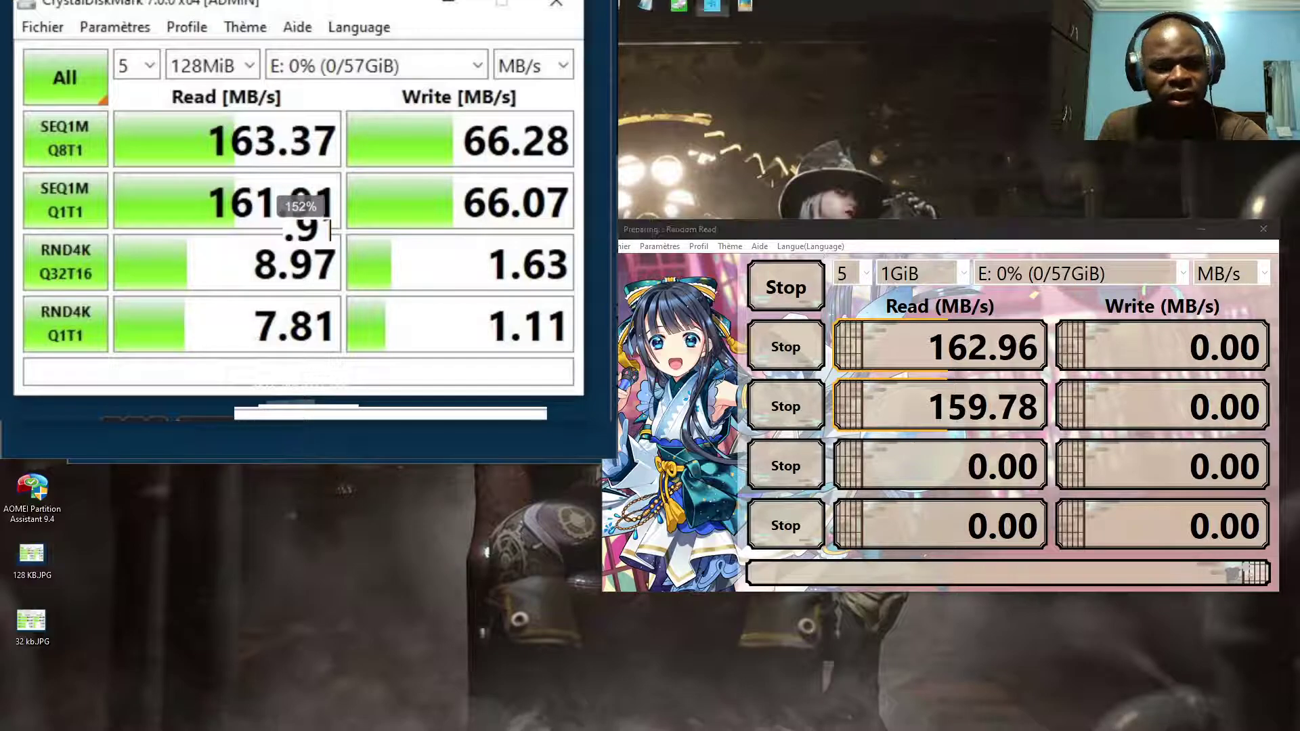
key(super)
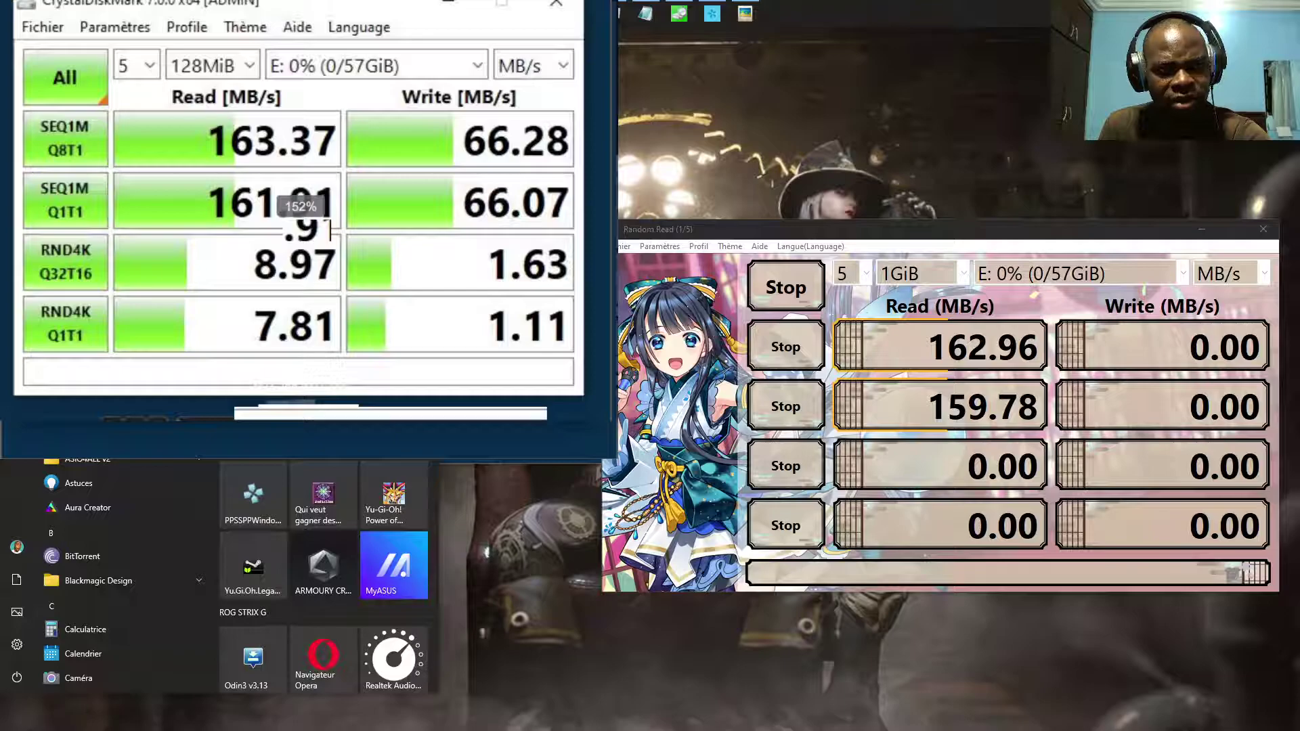
click(685, 124)
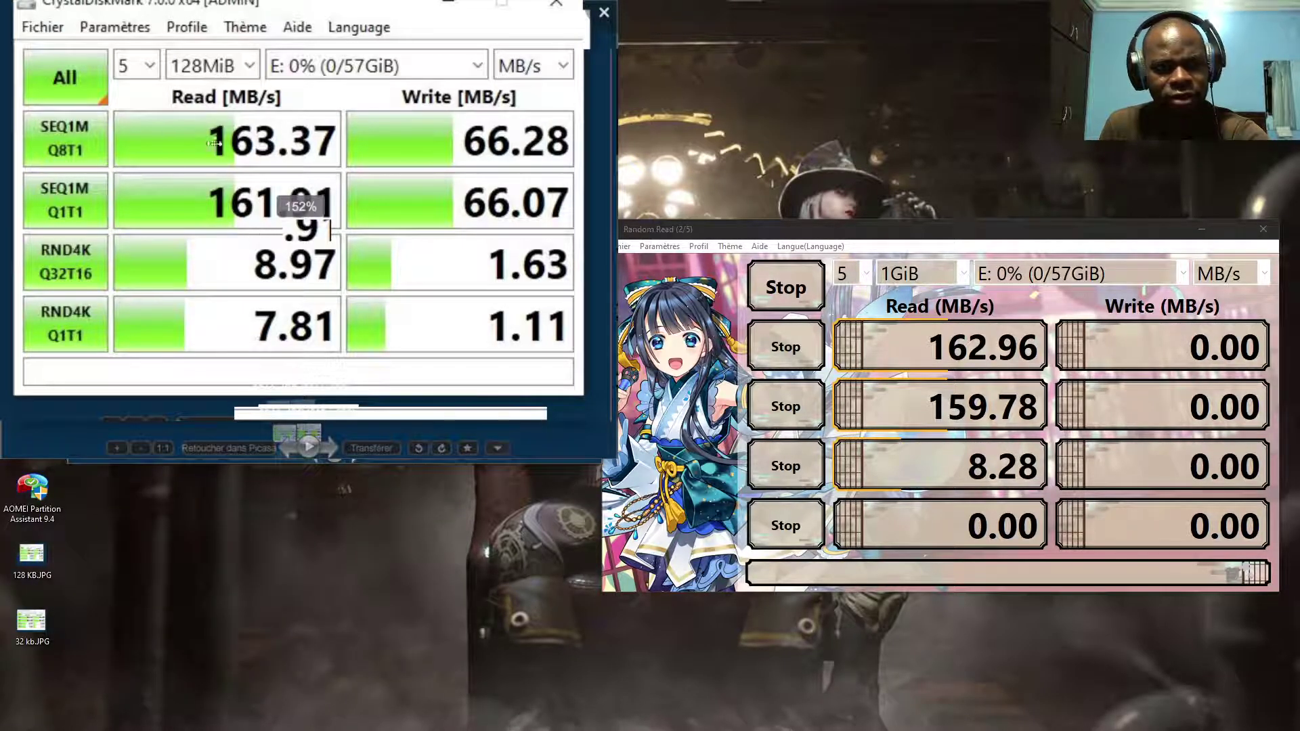